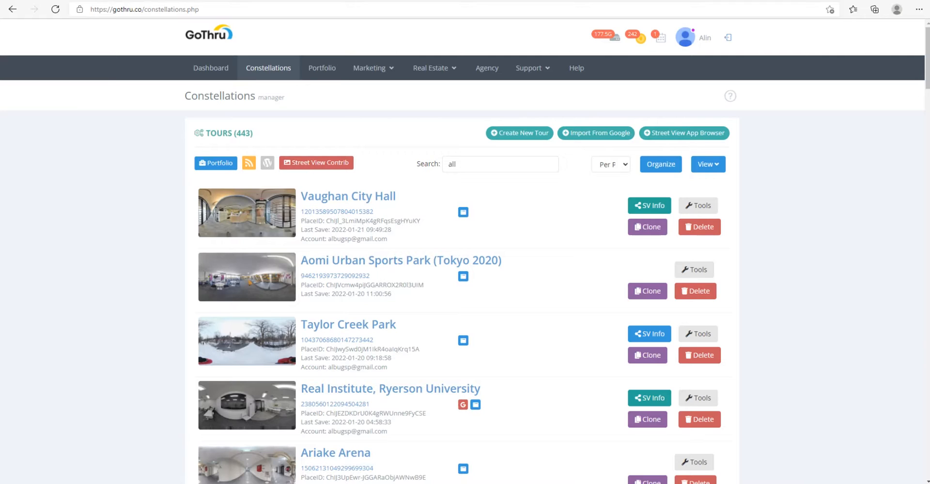
Step: Open the tools page of the Vaughan City Hall tour
{"action": "left_click", "coordinate": [796, 172]}
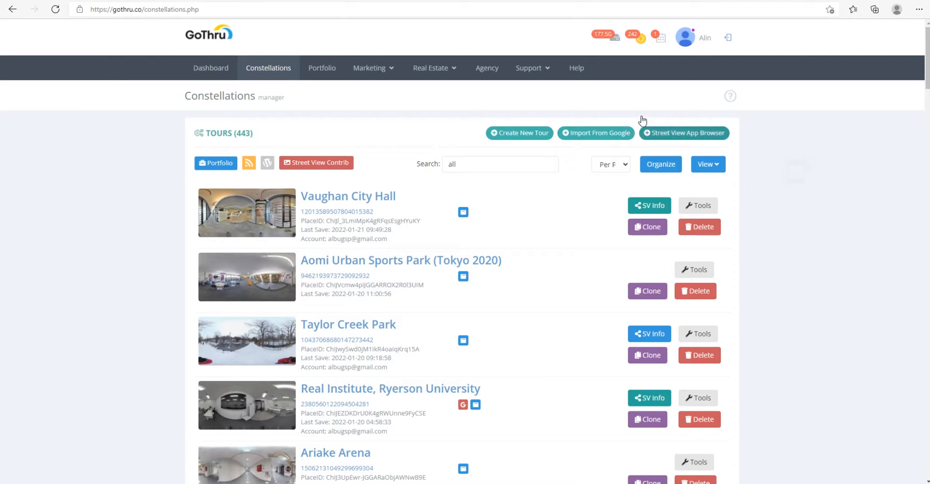
{"action": "left_click", "coordinate": [628, 107]}
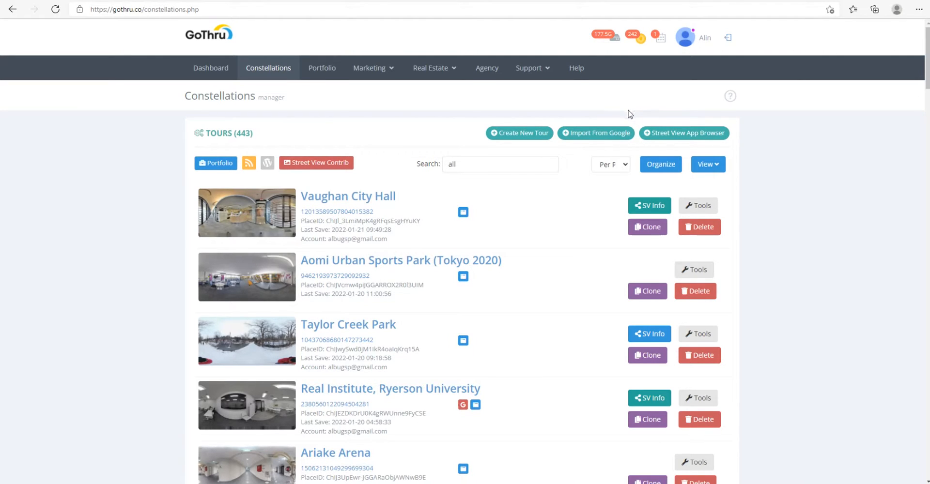
{"action": "left_click", "coordinate": [700, 204]}
{"action": "left_click", "coordinate": [644, 167]}
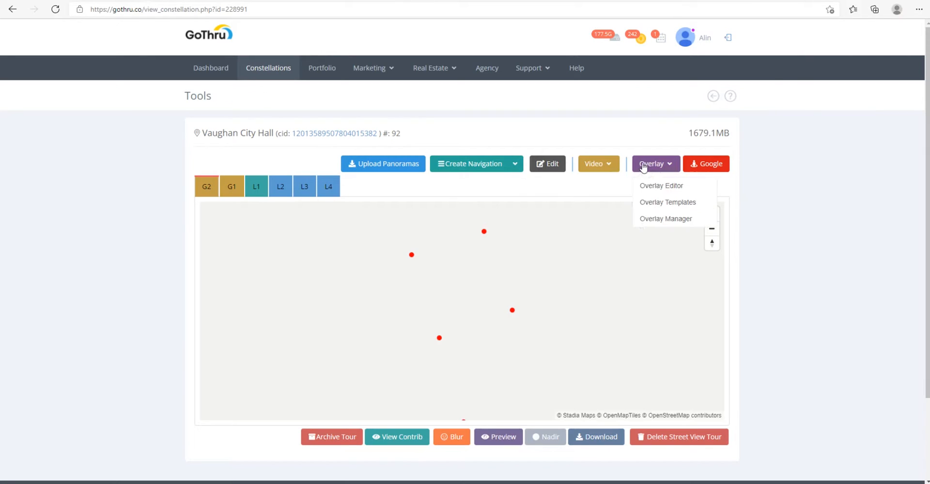
{"action": "left_click", "coordinate": [582, 174]}
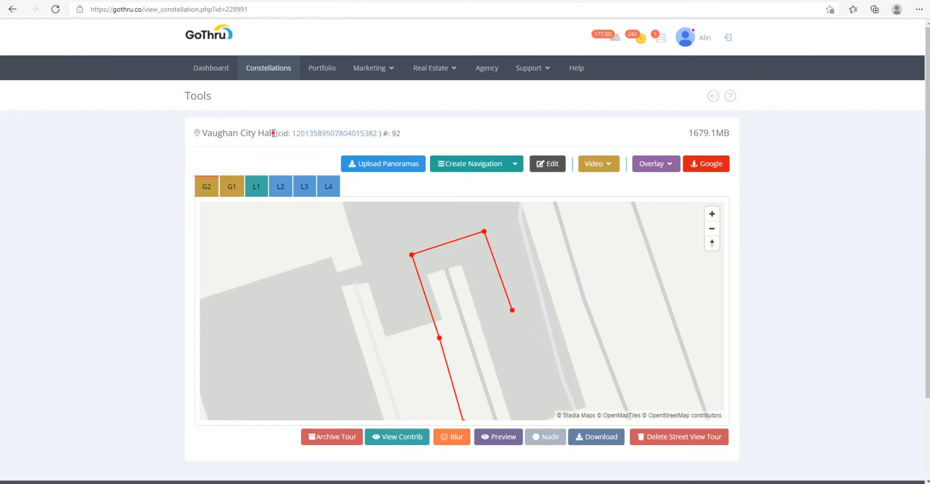
{"action": "left_click_drag", "start_coordinate": [273, 133], "coordinate": [203, 140]}
{"action": "left_click", "coordinate": [285, 100]}
{"action": "left_click_drag", "start_coordinate": [276, 131], "coordinate": [206, 135]}
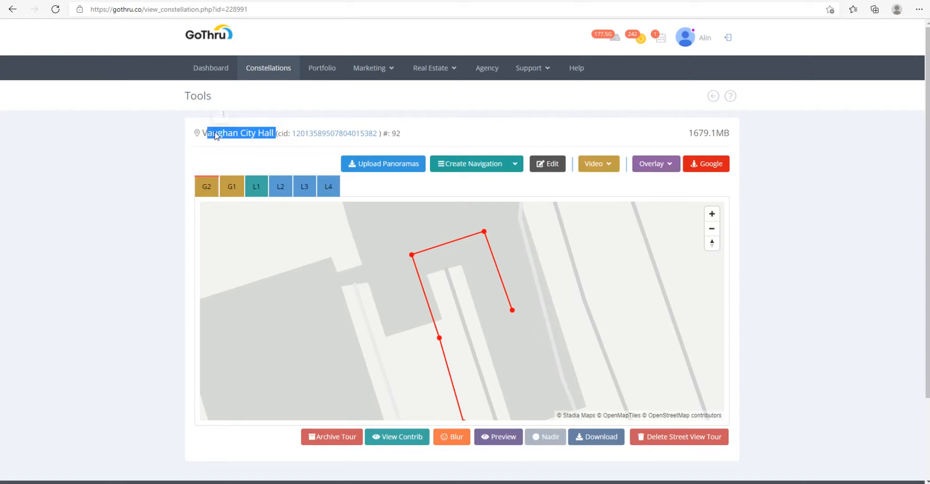
{"action": "left_click", "coordinate": [214, 137]}
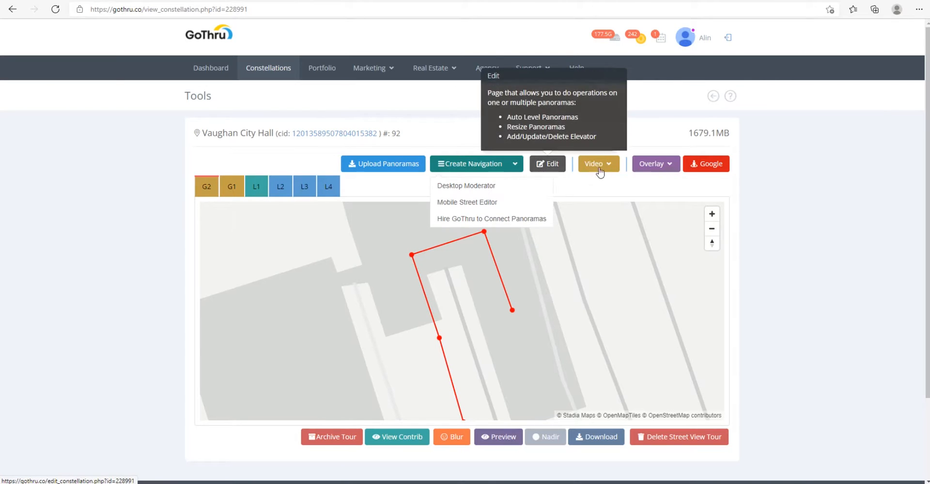
{"action": "mouse_move", "coordinate": [664, 169]}
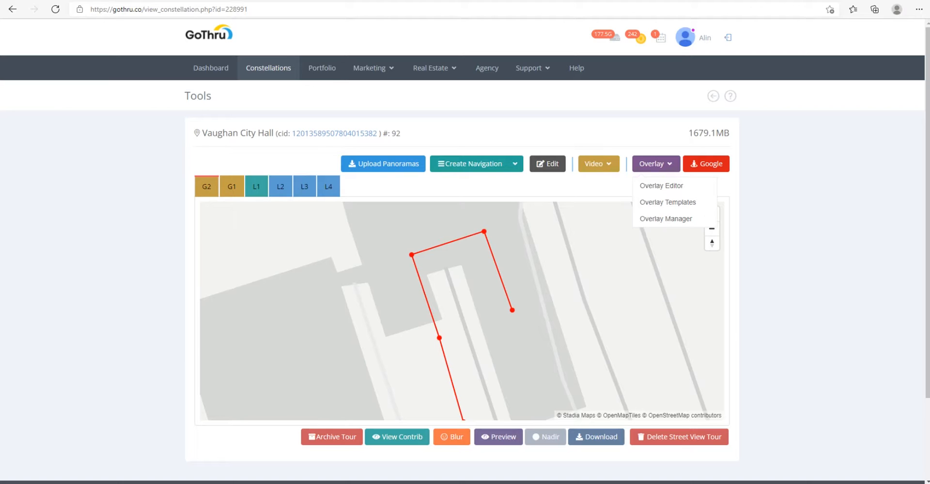
{"action": "left_click", "coordinate": [599, 139]}
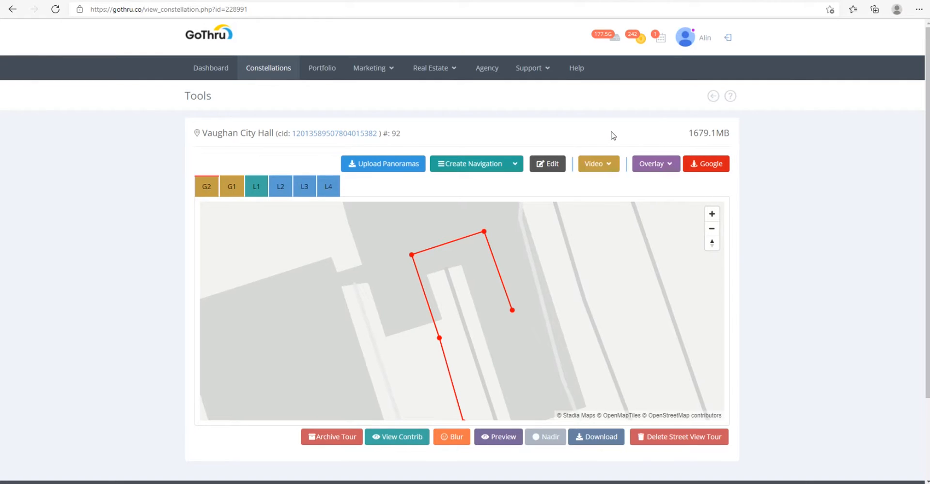
{"action": "left_click", "coordinate": [489, 163]}
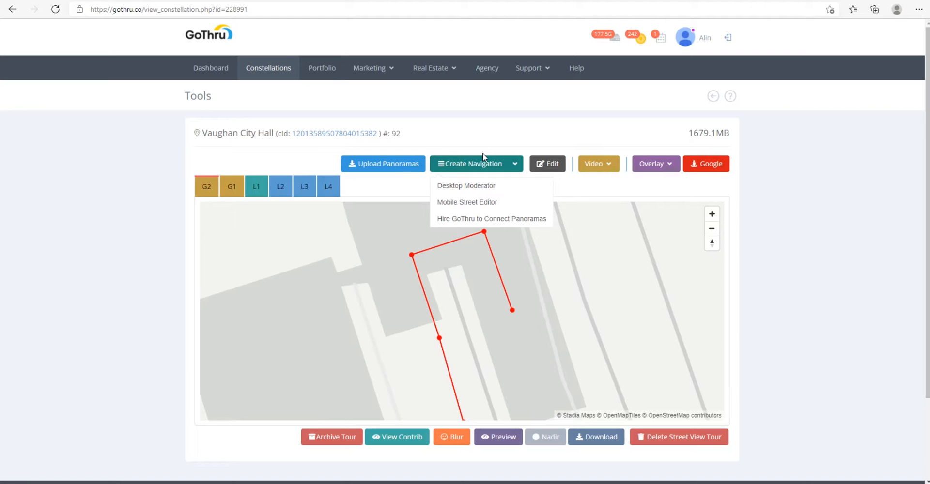
{"action": "left_click", "coordinate": [509, 123]}
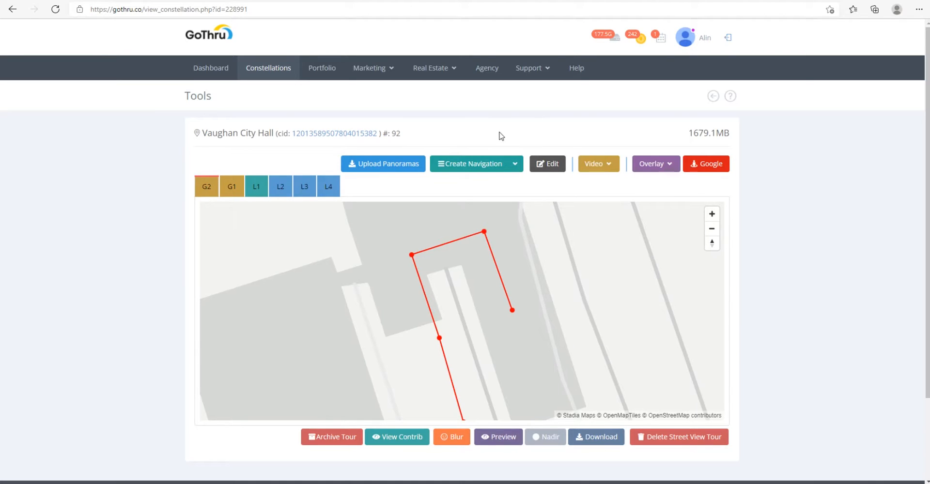
{"action": "mouse_move", "coordinate": [508, 169]}
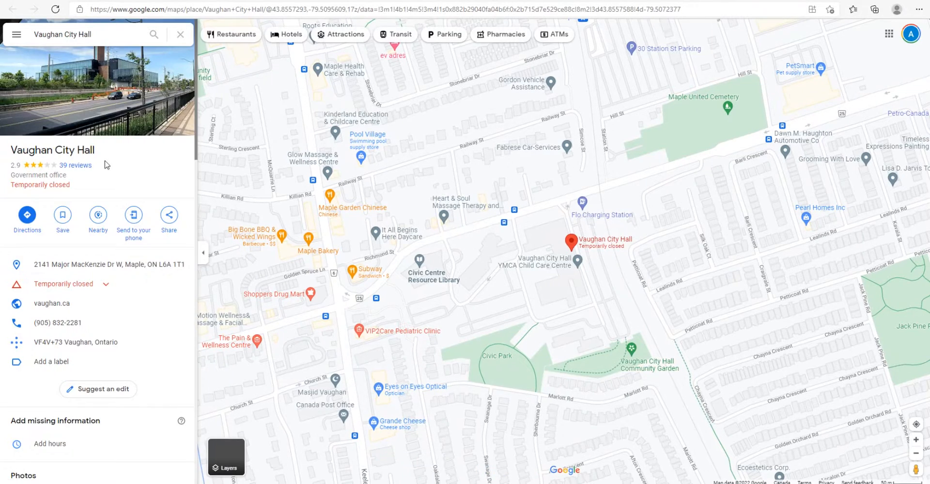
Step: Switch to the Vaughan City Hall listing in Google Maps and open its Street View & 360° imagery
{"action": "scroll", "coordinate": [68, 130], "scroll_direction": "down", "scroll_amount": 8}
{"action": "left_click", "coordinate": [102, 121]}
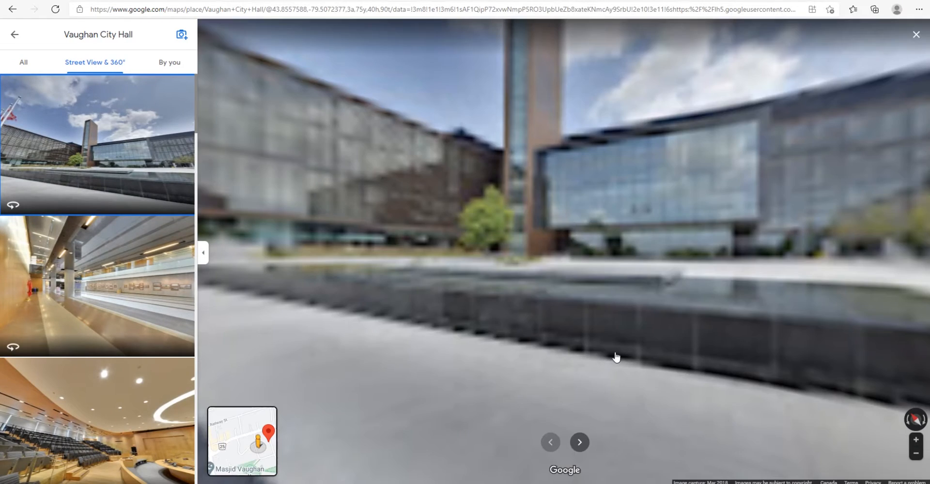
{"action": "left_click", "coordinate": [597, 349]}
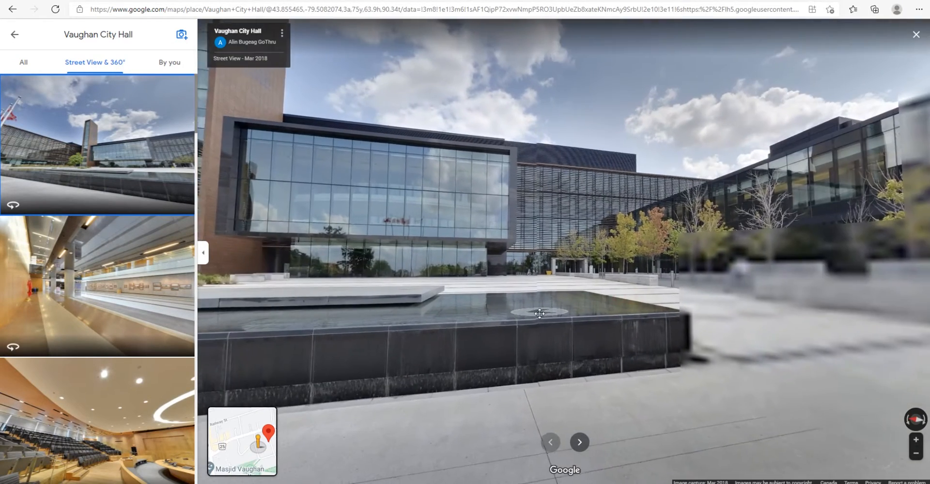
Step: Look around the outdoor plaza and fountain of Vaughan City Hall in the Street View panorama
{"action": "left_click_drag", "start_coordinate": [539, 314], "coordinate": [510, 318]}
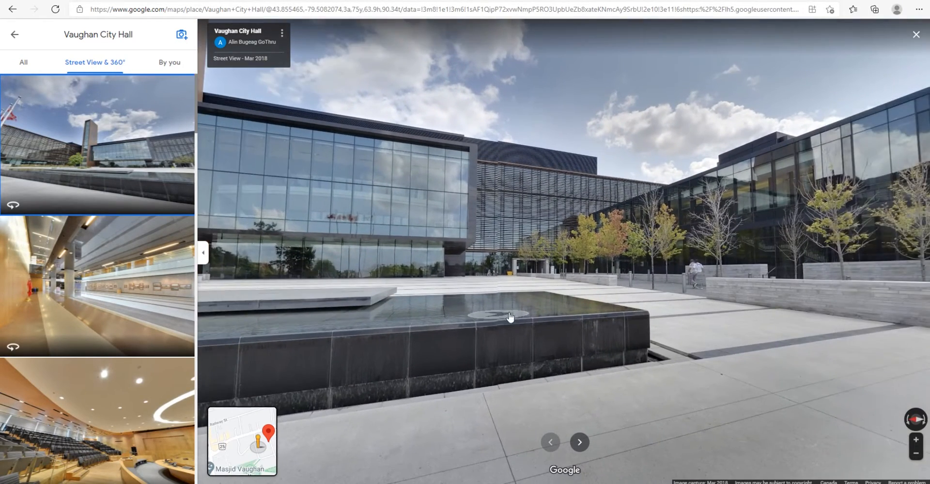
{"action": "left_click_drag", "start_coordinate": [646, 316], "coordinate": [451, 308]}
{"action": "left_click_drag", "start_coordinate": [572, 313], "coordinate": [467, 279]}
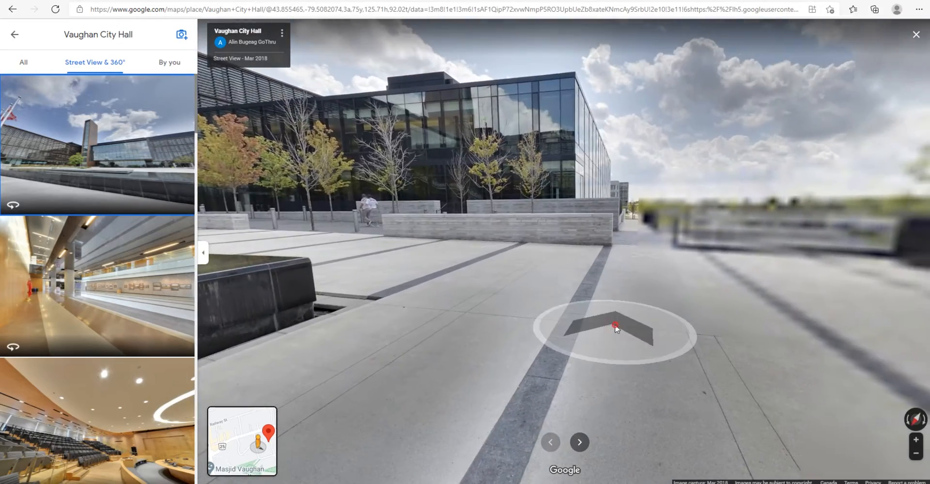
{"action": "left_click_drag", "start_coordinate": [616, 326], "coordinate": [866, 402]}
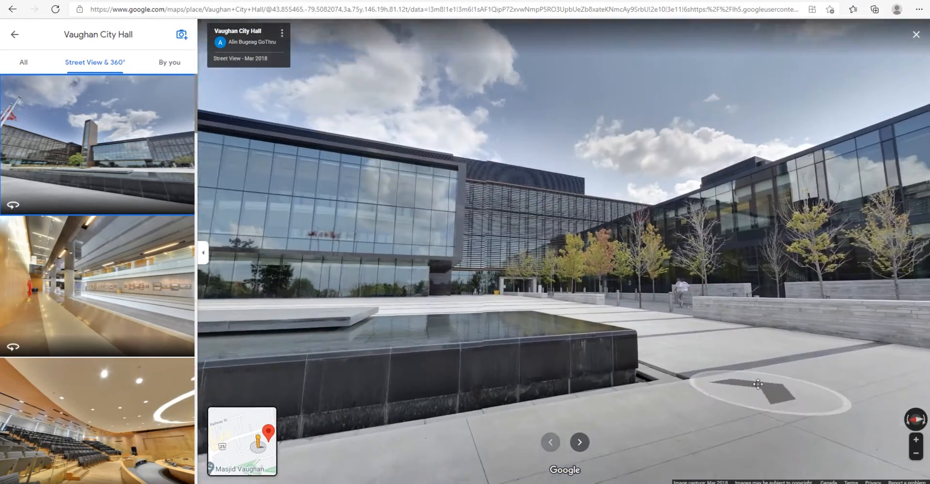
{"action": "left_click_drag", "start_coordinate": [498, 212], "coordinate": [408, 316]}
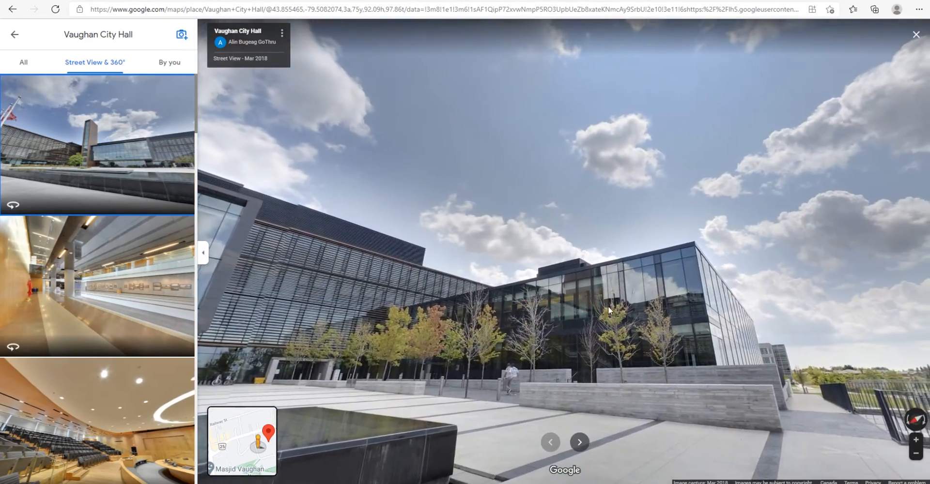
{"action": "left_click_drag", "start_coordinate": [693, 361], "coordinate": [519, 195]}
Step: Move through the connected outdoor panoramas along the tree-lined walkway to the city hall's entrance doors
{"action": "left_click", "coordinate": [638, 303]}
{"action": "left_click_drag", "start_coordinate": [498, 297], "coordinate": [714, 301]}
{"action": "left_click", "coordinate": [707, 299]}
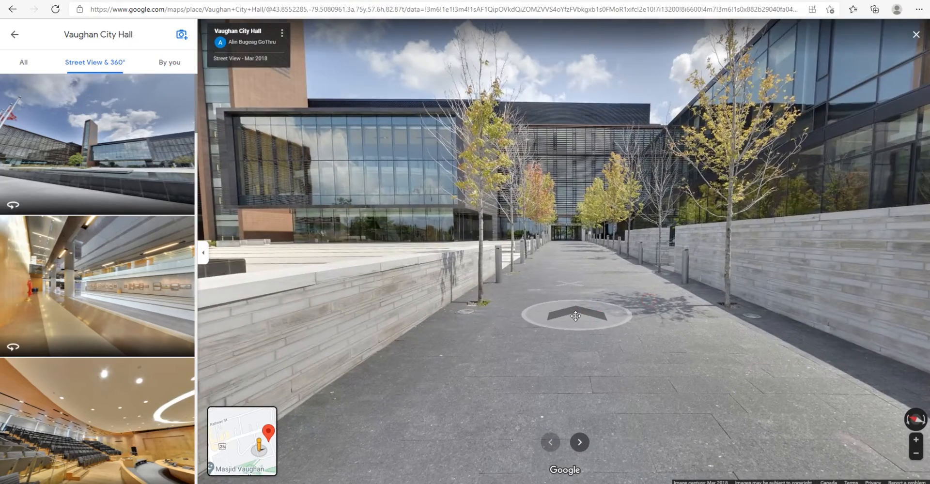
{"action": "left_click", "coordinate": [576, 315]}
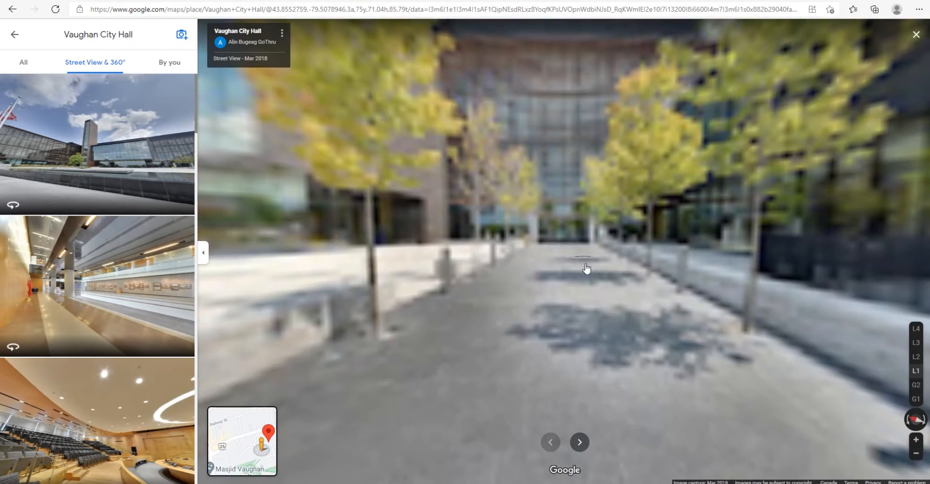
{"action": "left_click", "coordinate": [596, 325]}
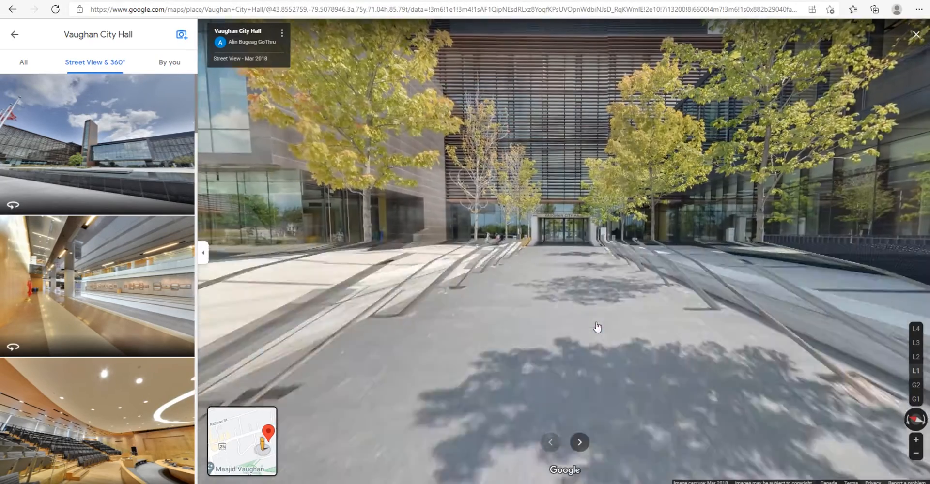
{"action": "left_click", "coordinate": [583, 367]}
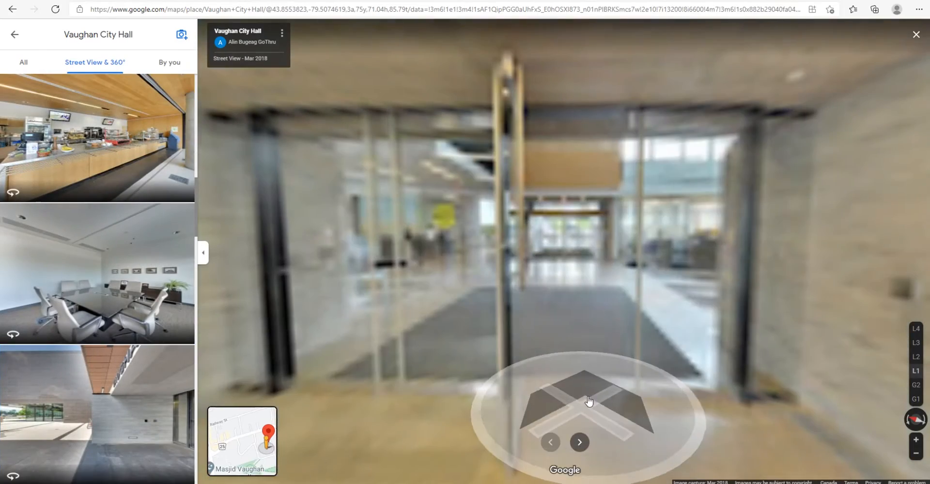
Step: Enter the building in Street View and advance into the lobby beside the cashier counter
{"action": "left_click", "coordinate": [588, 400]}
{"action": "left_click_drag", "start_coordinate": [521, 340], "coordinate": [762, 348]}
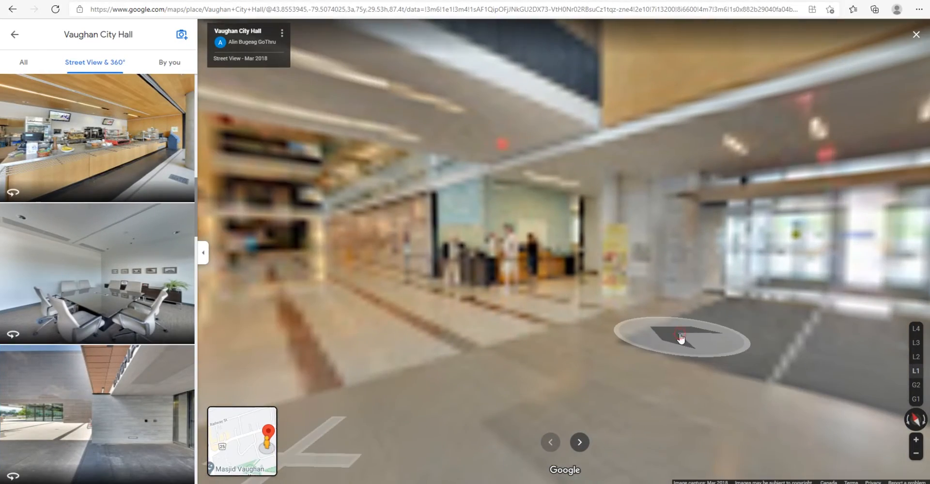
{"action": "left_click", "coordinate": [679, 338]}
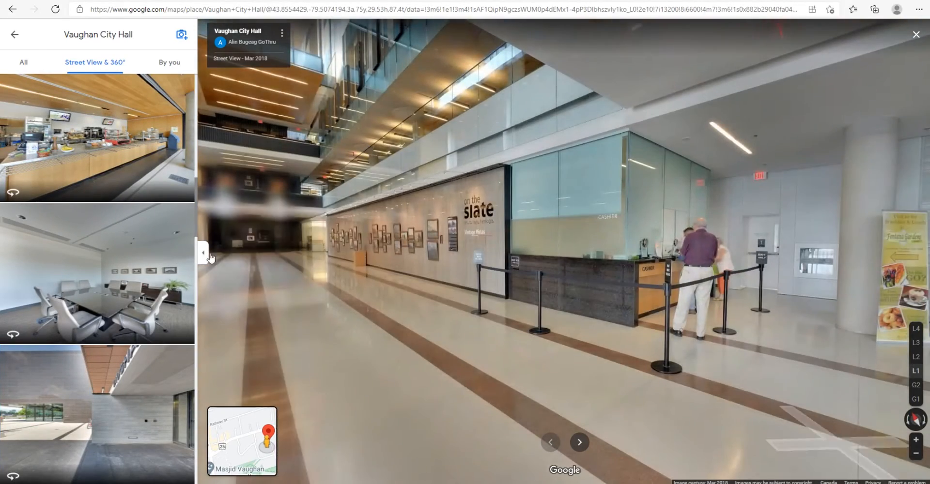
Step: Collapse the photo list and examine the lobby panorama all around, including the information desk, cashier counter and long hallway
{"action": "left_click", "coordinate": [203, 253]}
{"action": "left_click_drag", "start_coordinate": [512, 245], "coordinate": [315, 248]}
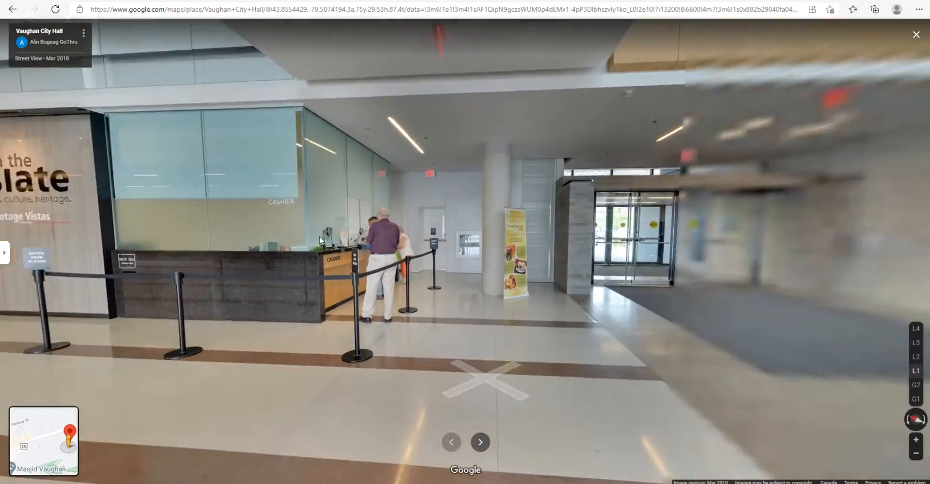
{"action": "left_click_drag", "start_coordinate": [624, 252], "coordinate": [359, 249]}
{"action": "left_click_drag", "start_coordinate": [567, 258], "coordinate": [548, 264]}
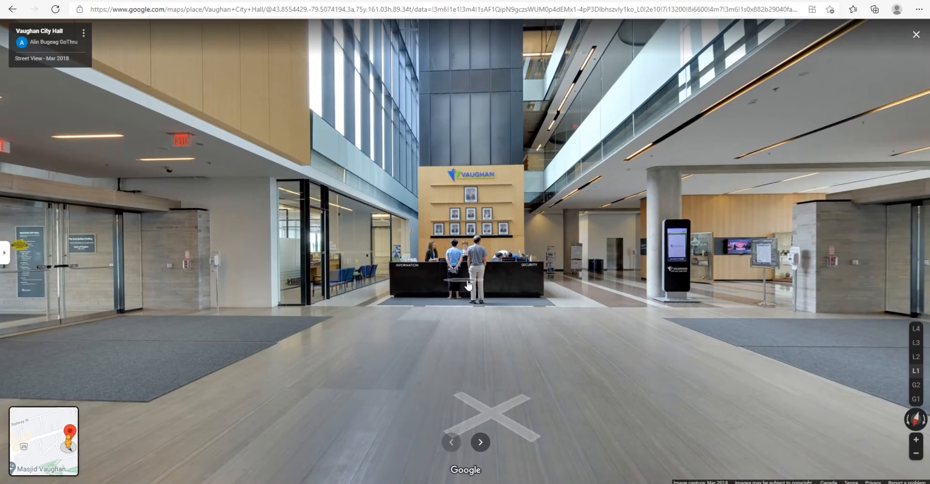
{"action": "left_click", "coordinate": [570, 258]}
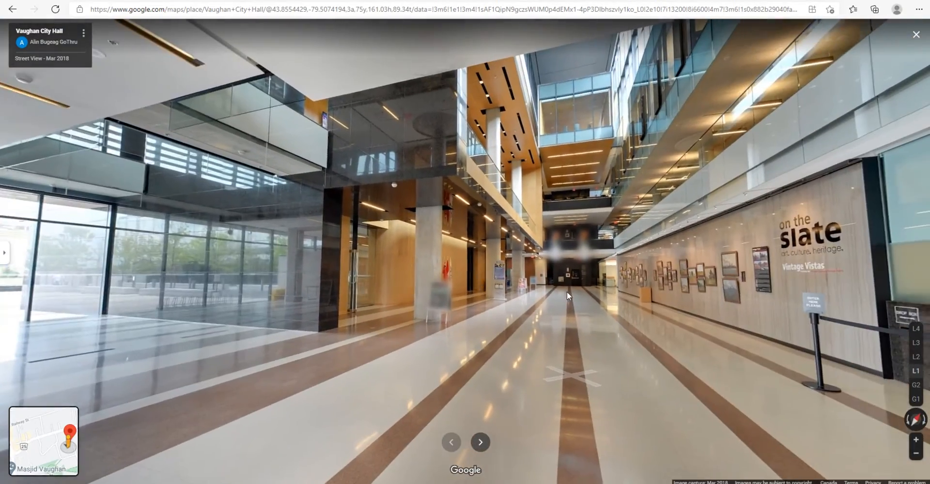
{"action": "left_click", "coordinate": [567, 292]}
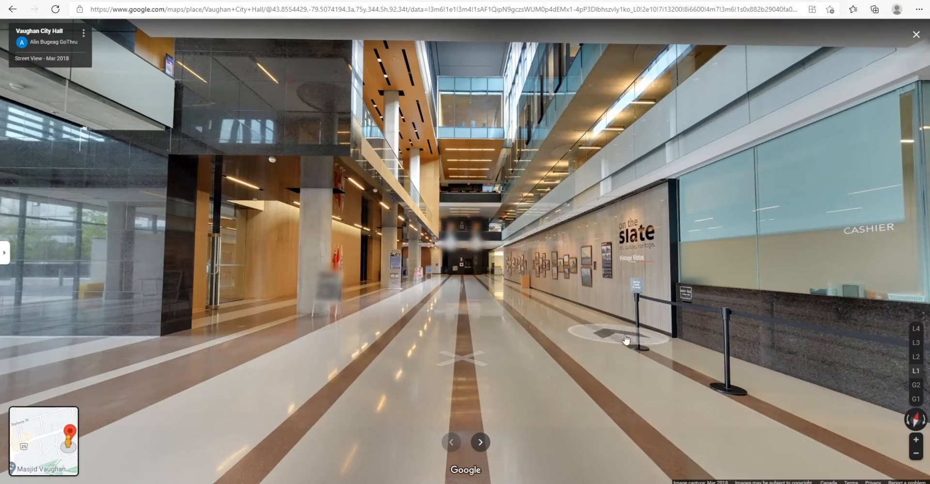
{"action": "left_click_drag", "start_coordinate": [630, 333], "coordinate": [182, 291]}
{"action": "left_click_drag", "start_coordinate": [576, 297], "coordinate": [375, 307]}
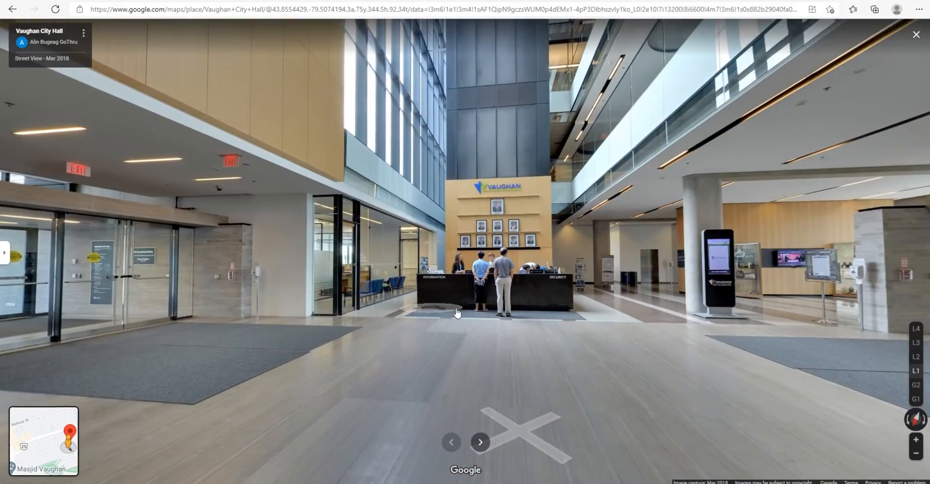
{"action": "left_click_drag", "start_coordinate": [528, 312], "coordinate": [438, 310]}
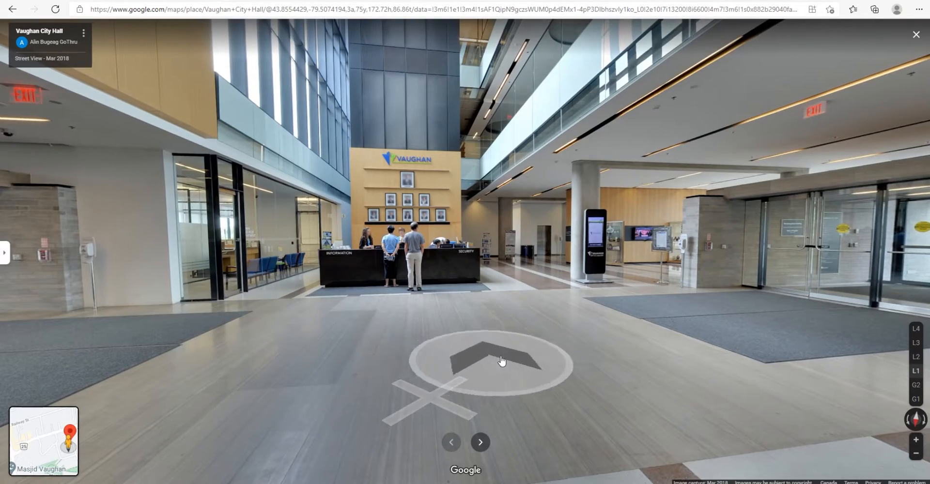
{"action": "left_click_drag", "start_coordinate": [512, 325], "coordinate": [320, 321]}
{"action": "left_click_drag", "start_coordinate": [542, 322], "coordinate": [372, 330]}
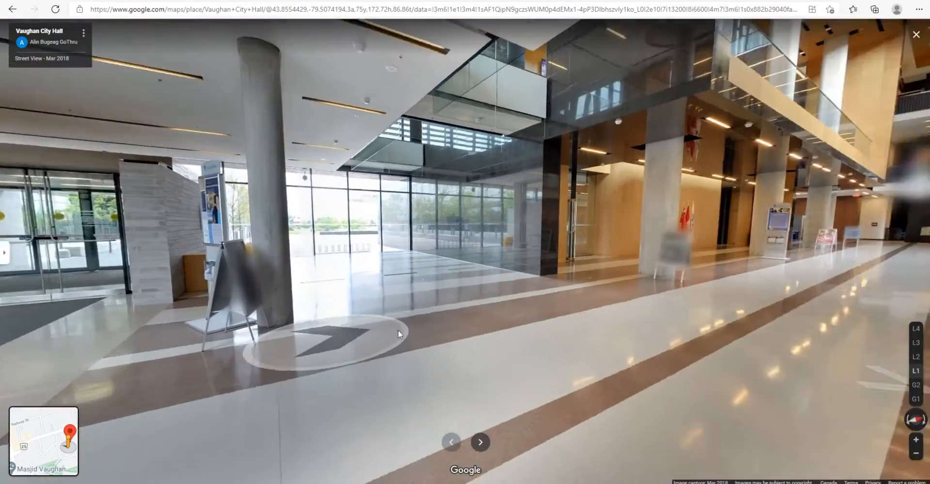
{"action": "left_click_drag", "start_coordinate": [527, 335], "coordinate": [347, 336]}
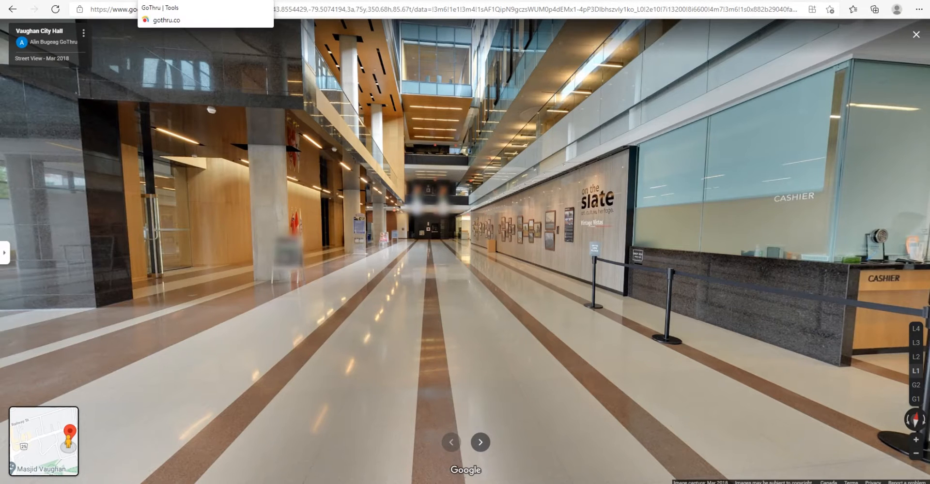
Step: Switch back to GoThru, view the Walkthrough Video page of the Vaughan City Hall tour and return to the Constellations list
{"action": "left_click", "coordinate": [160, 1]}
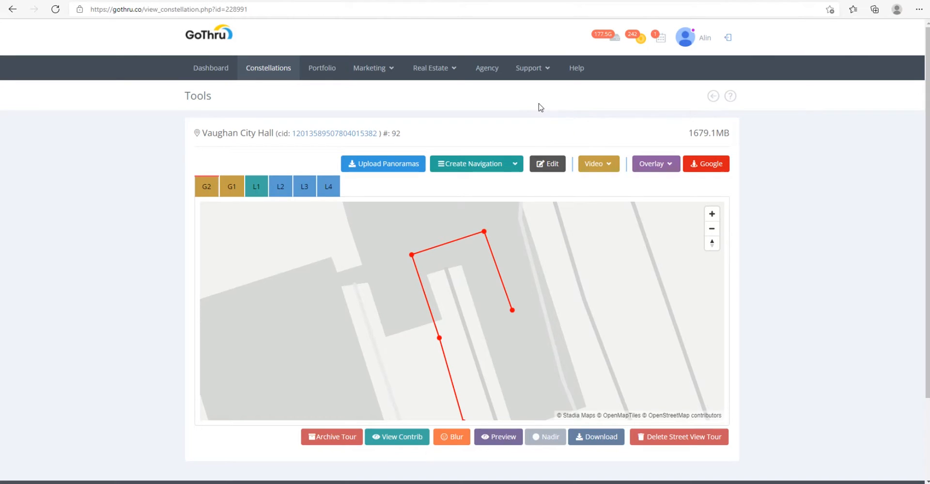
{"action": "left_click", "coordinate": [515, 163]}
{"action": "left_click", "coordinate": [613, 166]}
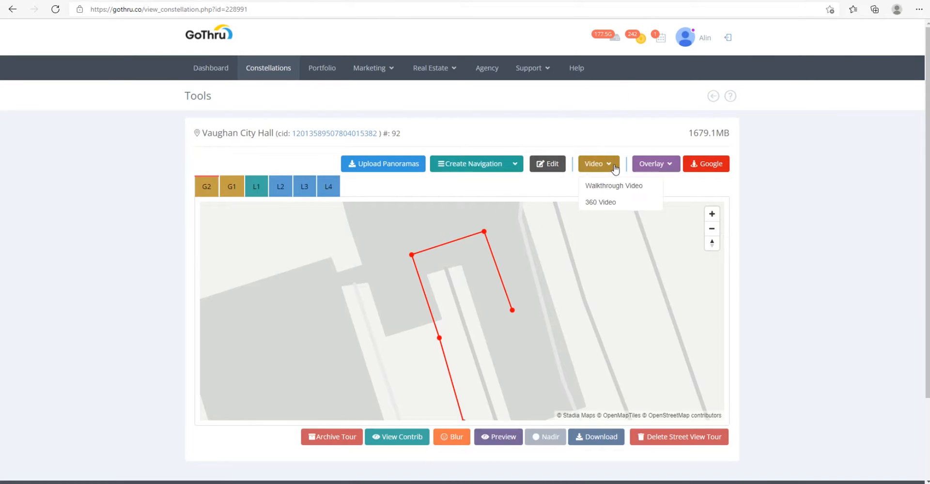
{"action": "left_click", "coordinate": [614, 191]}
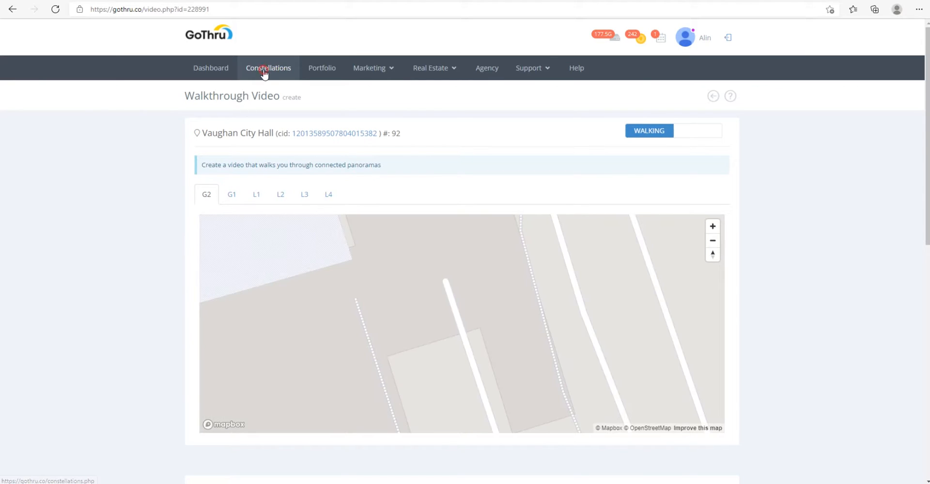
{"action": "left_click", "coordinate": [264, 72]}
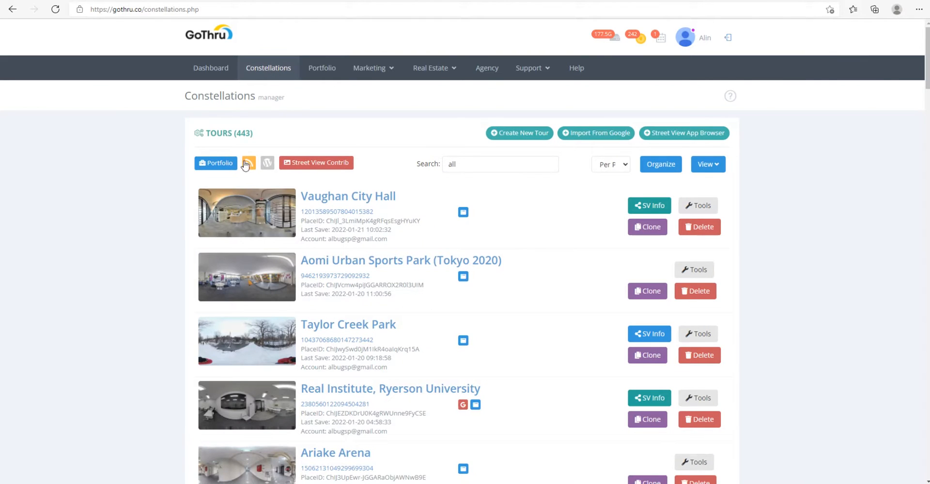
Step: Open the Walkthrough Video page from the tools of the Vaughan City Hall tour
{"action": "left_click", "coordinate": [695, 206]}
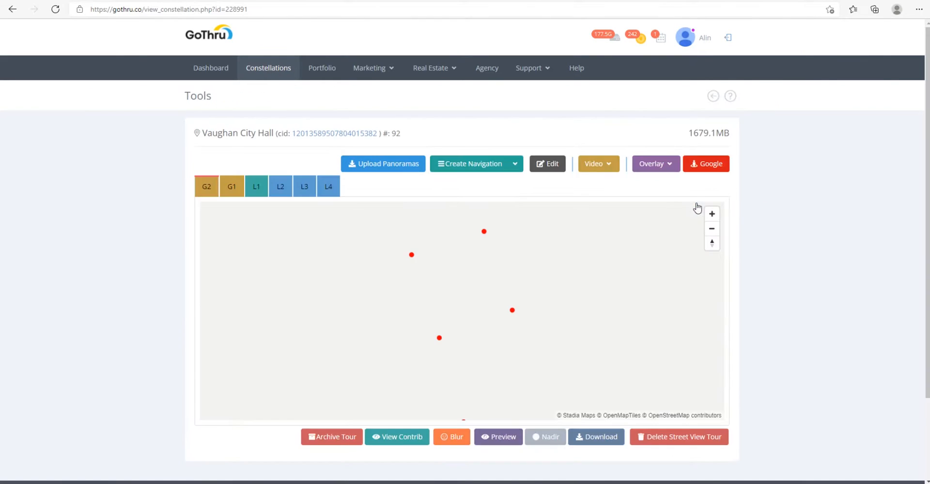
{"action": "mouse_move", "coordinate": [608, 170]}
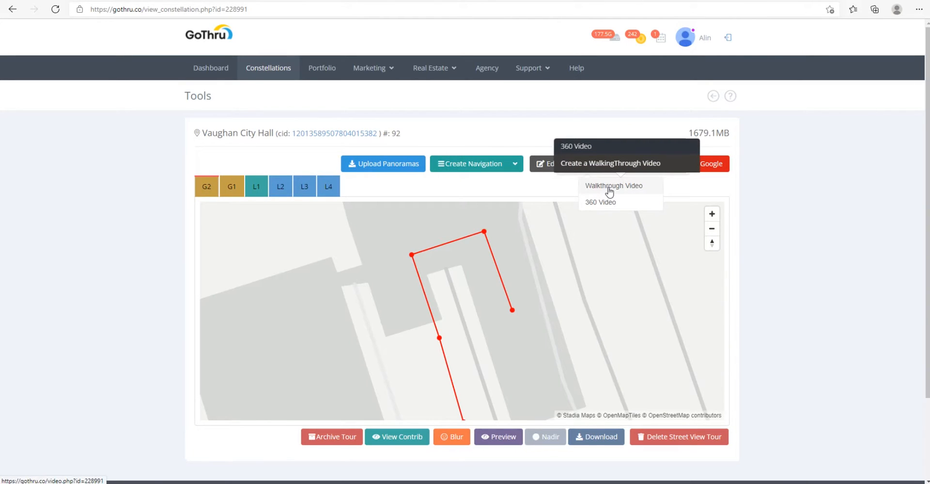
{"action": "left_click", "coordinate": [610, 187]}
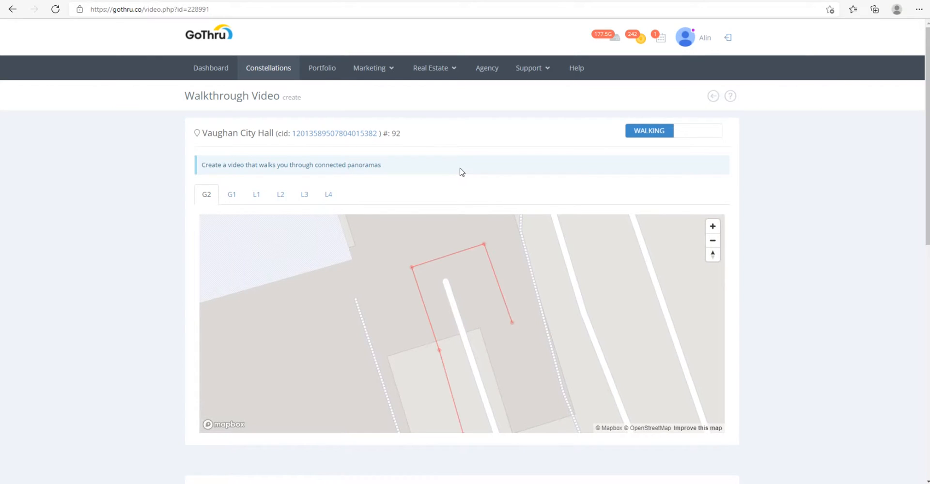
Step: Look over the video page, try the Slideshow video type and return to Walking
{"action": "scroll", "coordinate": [612, 160], "scroll_direction": "down", "scroll_amount": 3}
{"action": "scroll", "coordinate": [807, 210], "scroll_direction": "up", "scroll_amount": 3}
{"action": "left_click_drag", "start_coordinate": [556, 302], "coordinate": [540, 272]}
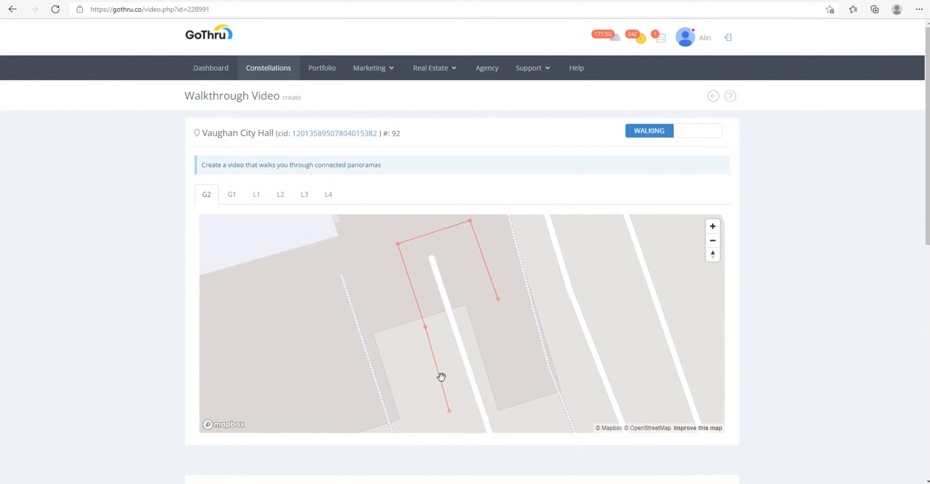
{"action": "left_click", "coordinate": [697, 131]}
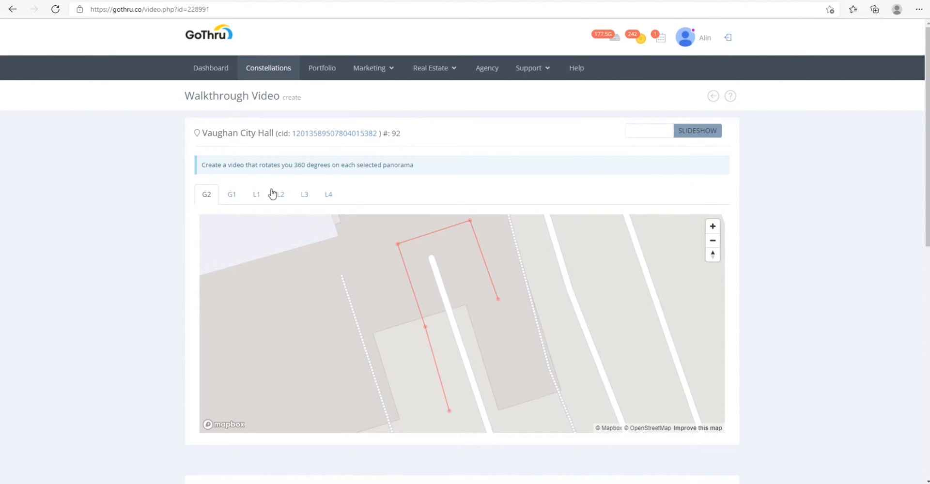
{"action": "left_click", "coordinate": [650, 132]}
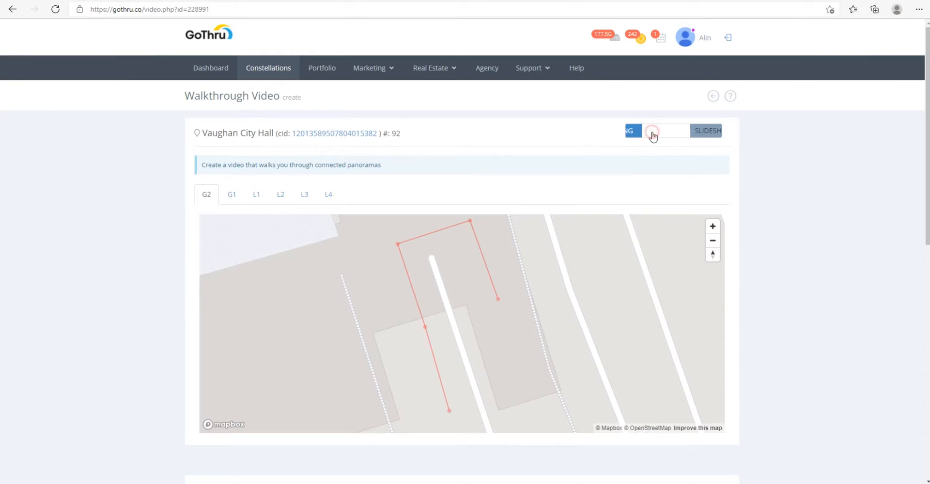
Step: Display level L1 on the walkthrough map and locate the outdoor panoramas west of the city hall
{"action": "left_click", "coordinate": [256, 194]}
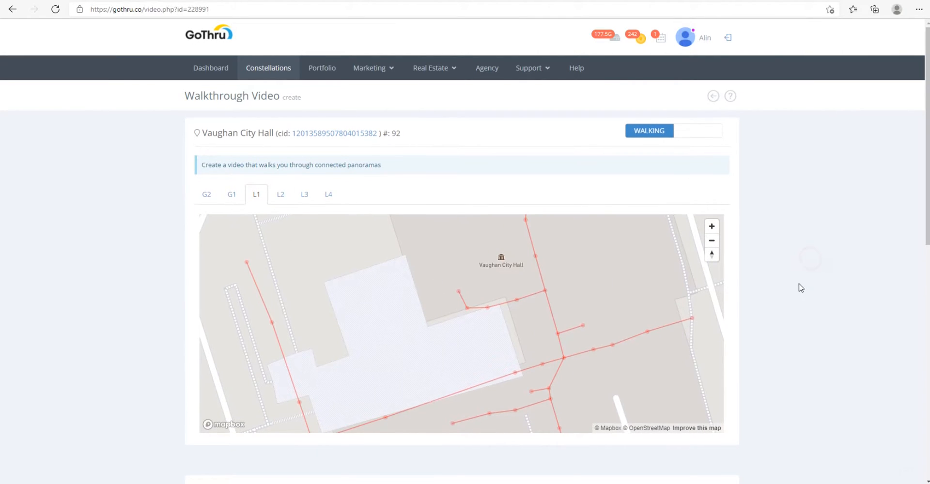
{"action": "scroll", "coordinate": [797, 288], "scroll_direction": "down", "scroll_amount": 3}
{"action": "left_click_drag", "start_coordinate": [693, 236], "coordinate": [581, 260]}
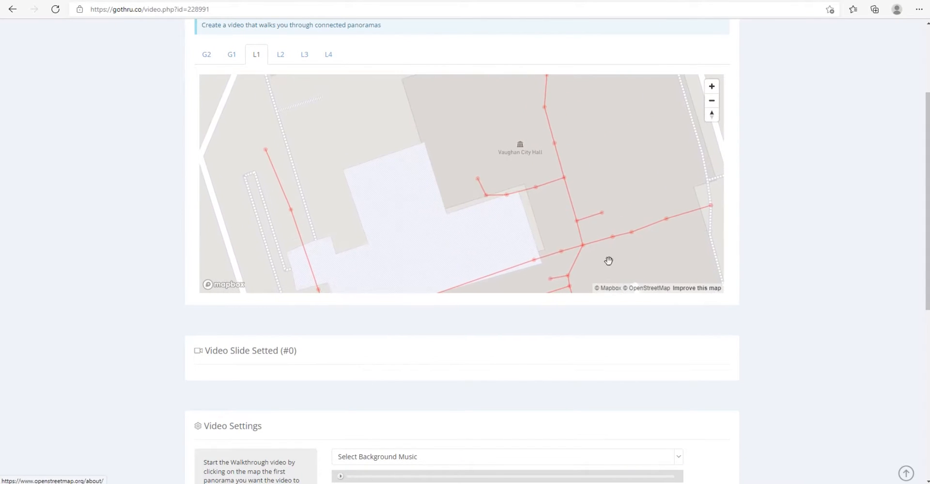
{"action": "left_click_drag", "start_coordinate": [515, 206], "coordinate": [550, 81]}
{"action": "left_click_drag", "start_coordinate": [444, 156], "coordinate": [470, 199]}
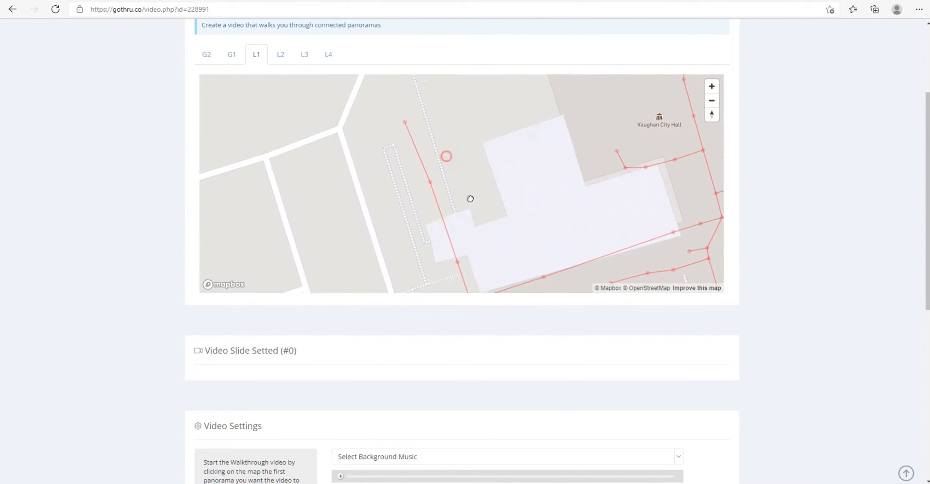
Step: Try starting the route with outdoor panoramas 38 and 21, and remove both slides from the film strip
{"action": "left_click", "coordinate": [406, 124]}
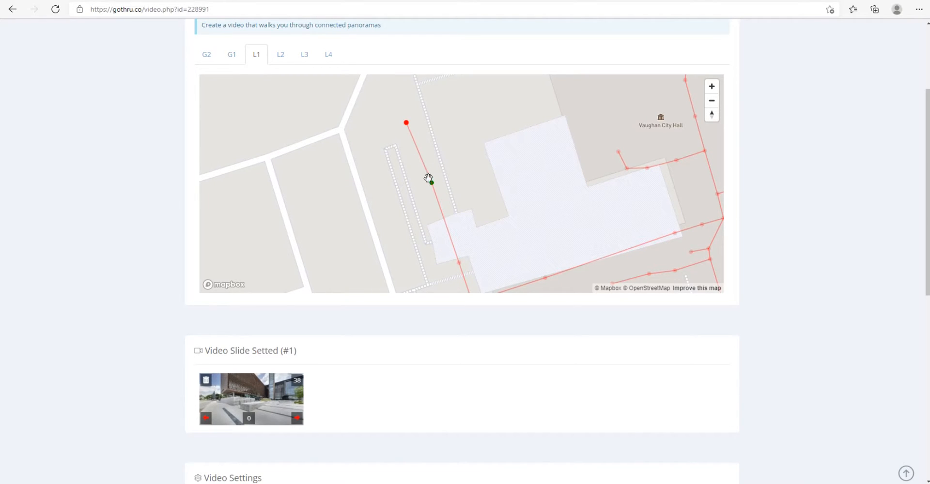
{"action": "left_click", "coordinate": [431, 182]}
{"action": "left_click", "coordinate": [459, 262]}
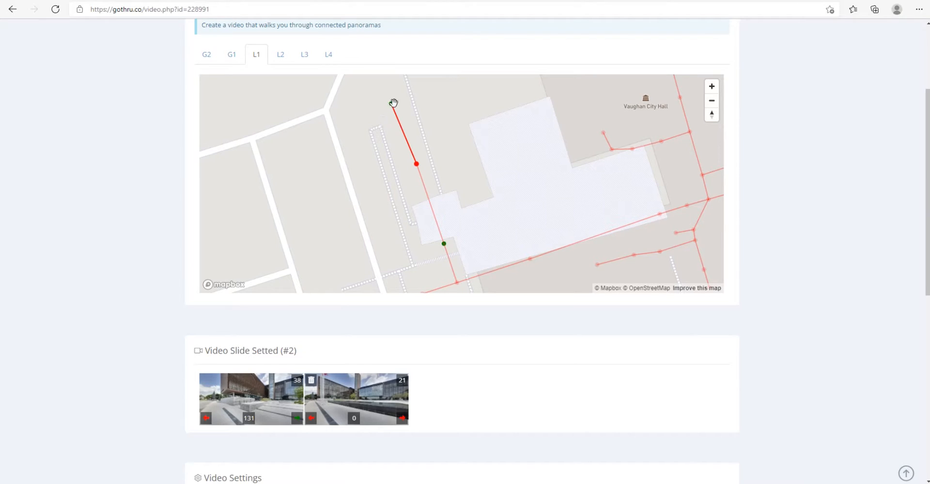
{"action": "left_click", "coordinate": [311, 381]}
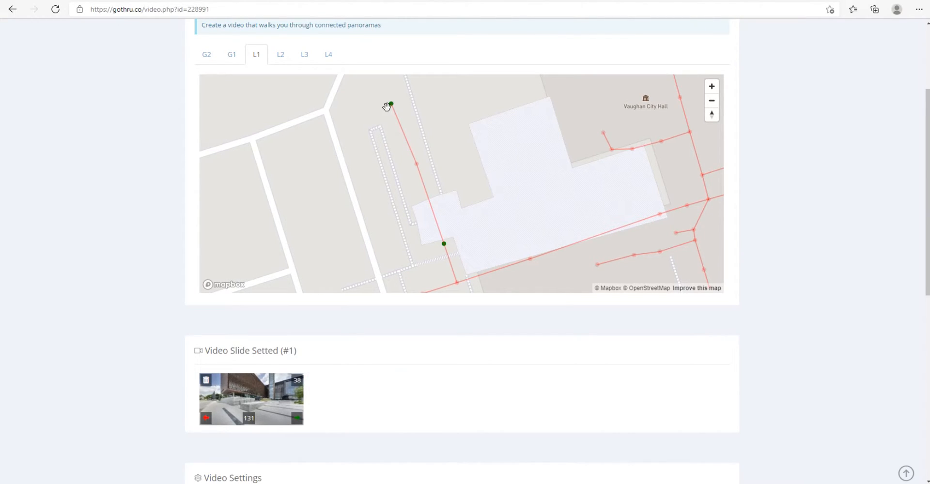
{"action": "left_click", "coordinate": [206, 380]}
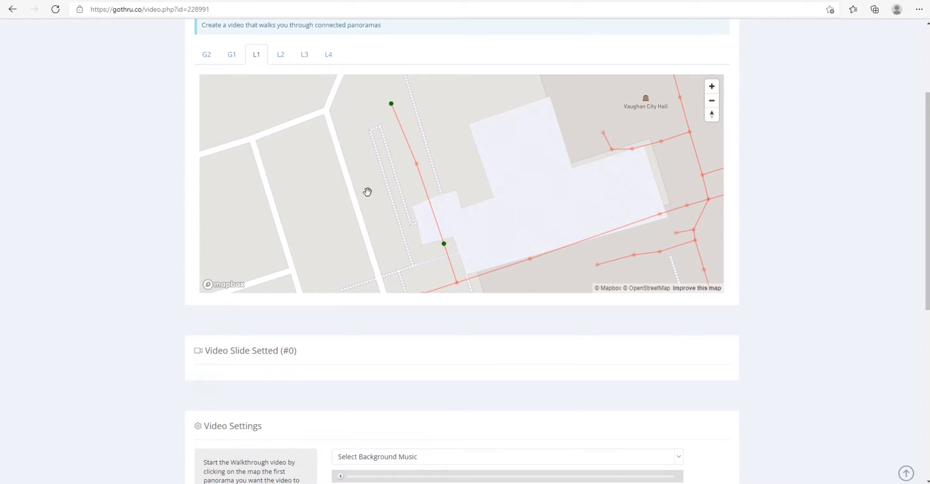
Step: Build a route starting at outdoor panorama 21 and continuing through connected panoramas 75, 68 and 8
{"action": "left_click", "coordinate": [416, 165]}
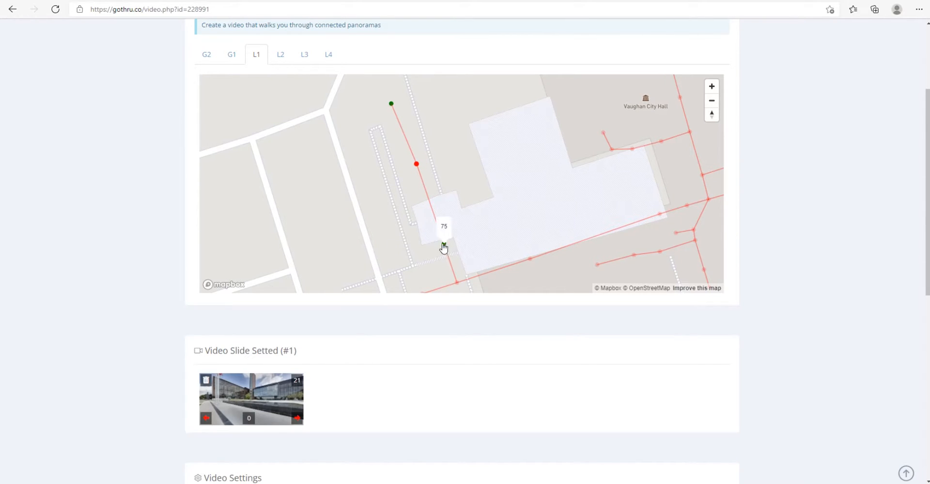
{"action": "left_click", "coordinate": [442, 245]}
{"action": "left_click_drag", "start_coordinate": [473, 241], "coordinate": [465, 176]}
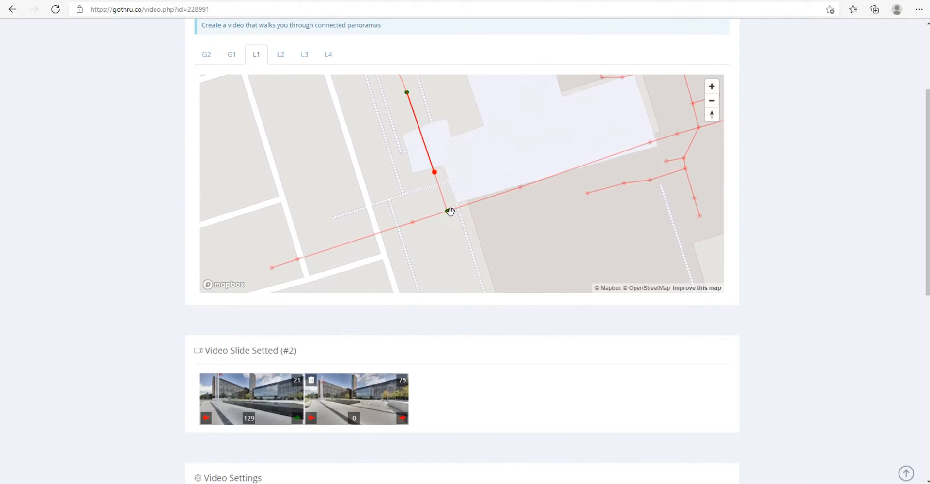
{"action": "left_click", "coordinate": [448, 213]}
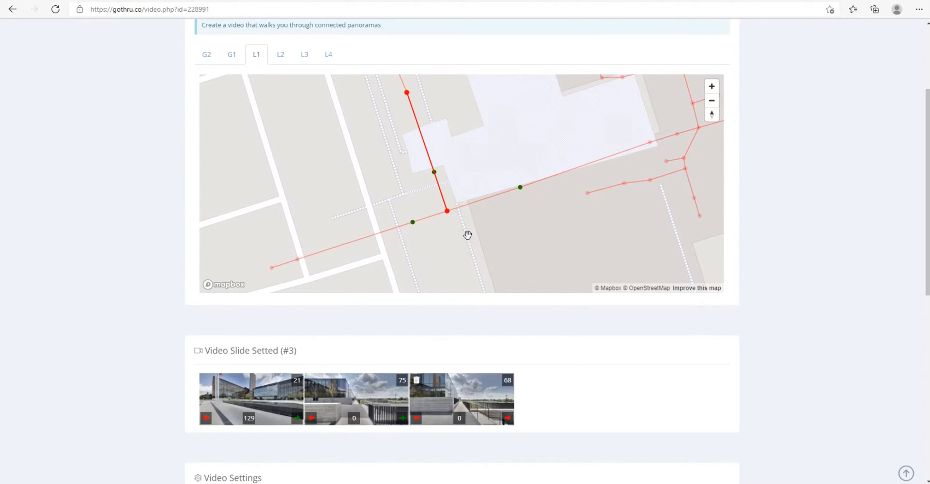
{"action": "left_click_drag", "start_coordinate": [483, 245], "coordinate": [437, 238]}
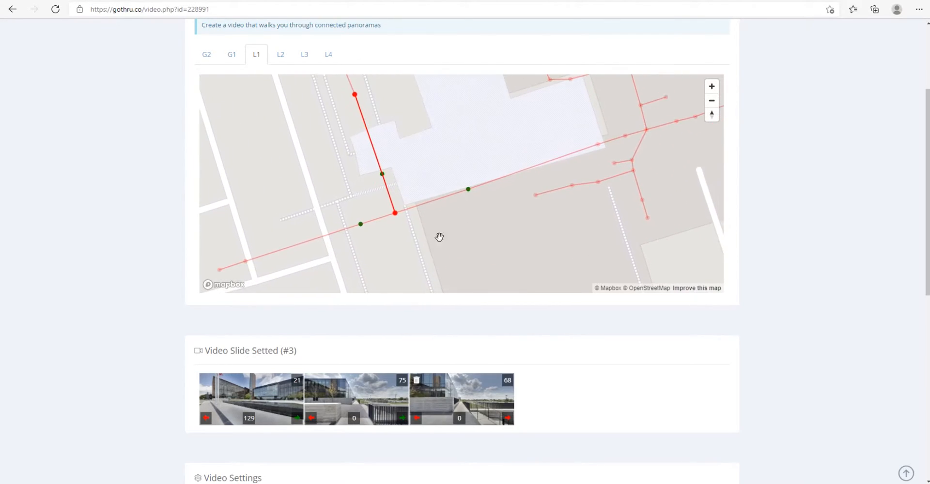
{"action": "left_click", "coordinate": [468, 189]}
Step: Extend the route through panoramas 69 and 16 to lobby panorama 84, and look through the film strip
{"action": "left_click_drag", "start_coordinate": [554, 189], "coordinate": [515, 224]}
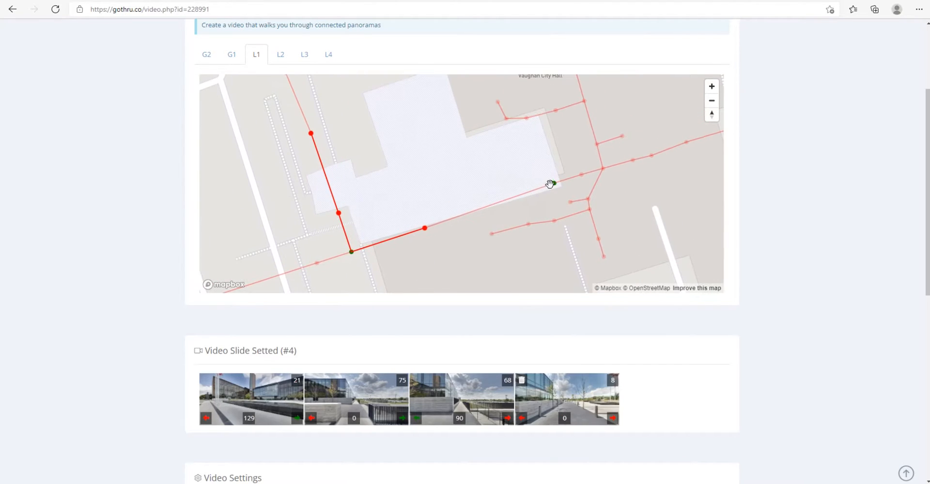
{"action": "left_click", "coordinate": [581, 174]}
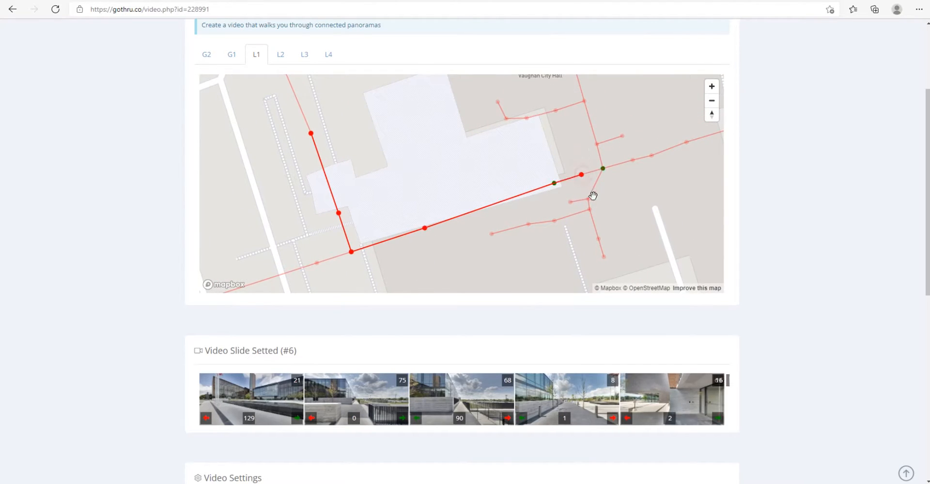
{"action": "left_click", "coordinate": [602, 170]}
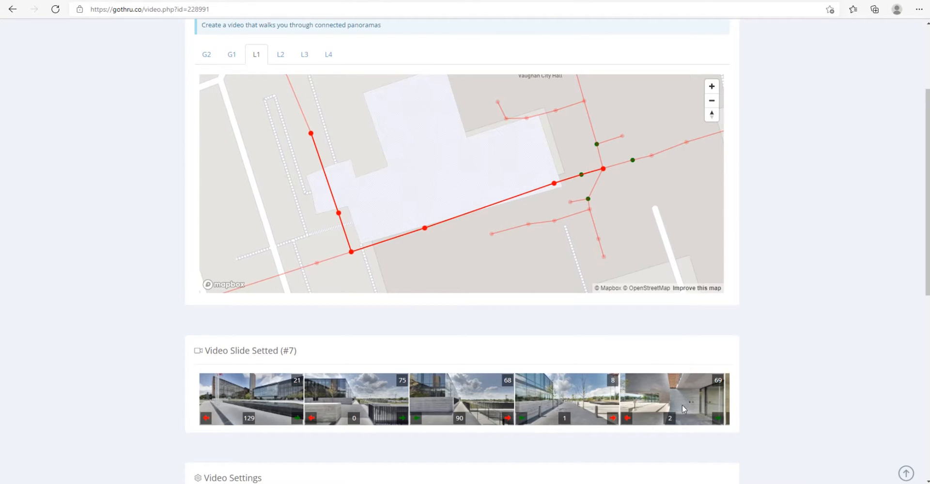
{"action": "left_click_drag", "start_coordinate": [712, 397], "coordinate": [530, 400]}
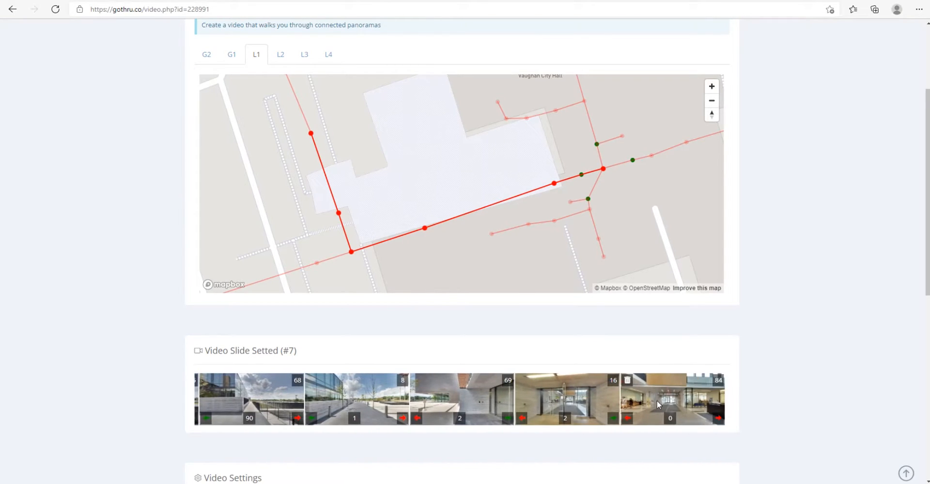
{"action": "left_click_drag", "start_coordinate": [656, 400], "coordinate": [457, 399]}
{"action": "left_click_drag", "start_coordinate": [532, 403], "coordinate": [437, 408]}
Step: Delete all the slides from the film strip one by one, from lobby slide 84 back to slide 21
{"action": "left_click", "coordinate": [628, 381]}
{"action": "left_click", "coordinate": [627, 381]}
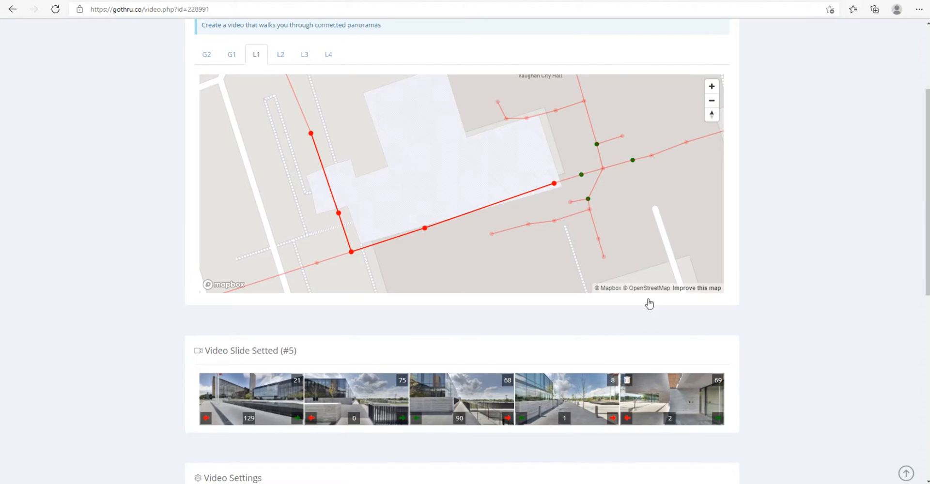
{"action": "left_click", "coordinate": [627, 382]}
{"action": "left_click", "coordinate": [522, 382]}
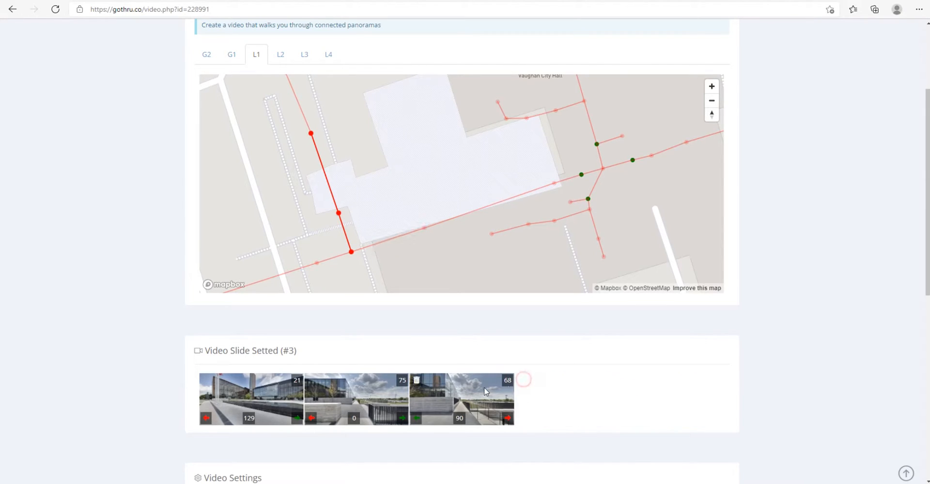
{"action": "left_click", "coordinate": [414, 382]}
{"action": "left_click", "coordinate": [310, 381]}
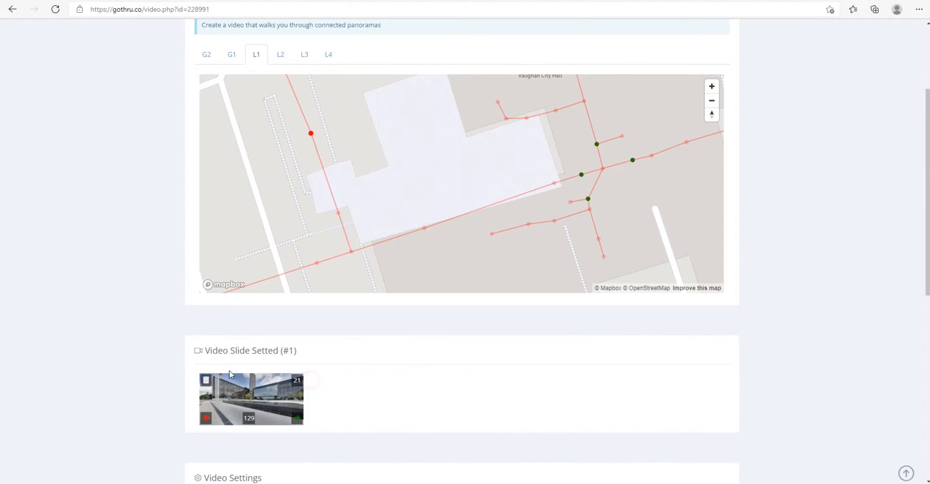
{"action": "left_click", "coordinate": [205, 380]}
Step: Build a new route starting at outdoor panorama 68 and continuing through panoramas 8, 69, 16, 84, 43 and 11
{"action": "left_click_drag", "start_coordinate": [393, 218], "coordinate": [442, 184]}
{"action": "left_click", "coordinate": [405, 223]}
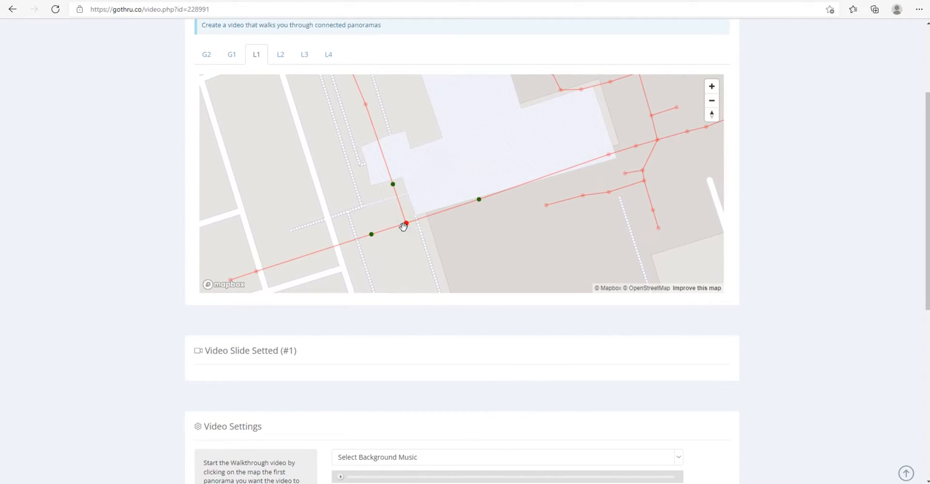
{"action": "left_click", "coordinate": [478, 199]}
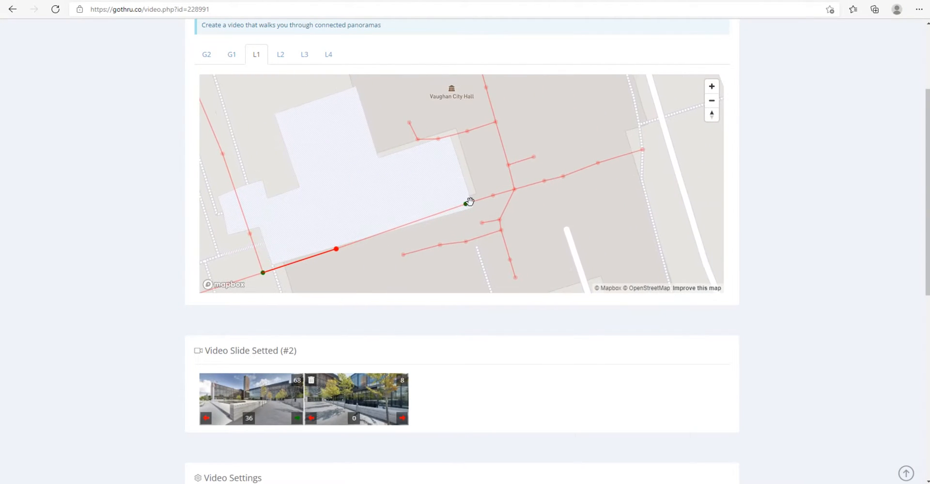
{"action": "left_click", "coordinate": [466, 204]}
{"action": "left_click", "coordinate": [493, 195]}
{"action": "left_click", "coordinate": [513, 189]}
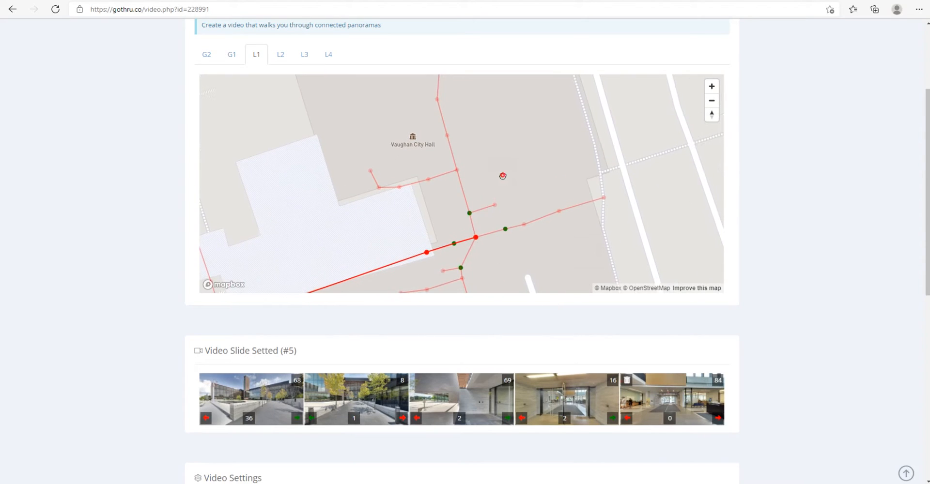
{"action": "left_click", "coordinate": [475, 223]}
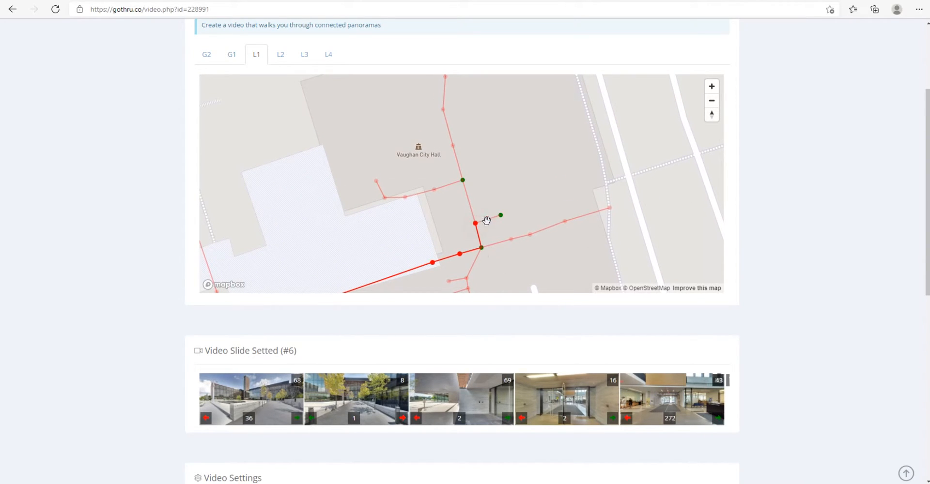
{"action": "left_click", "coordinate": [462, 180]}
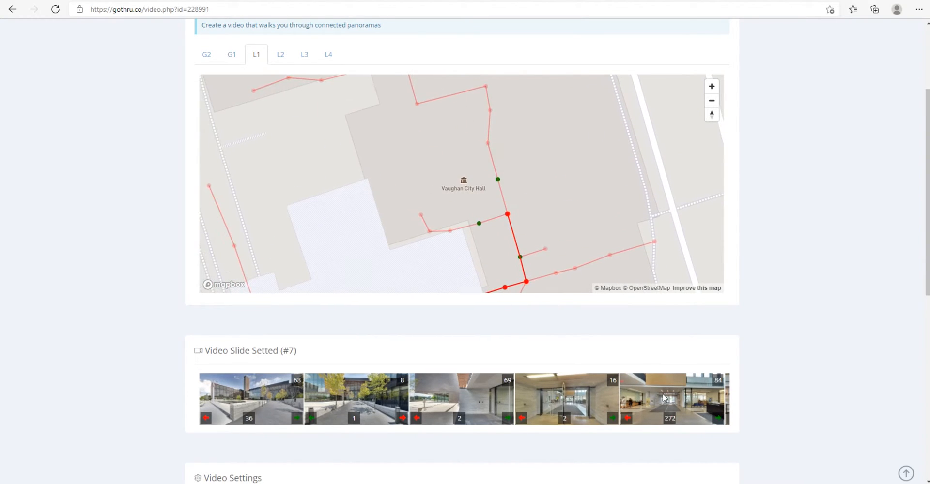
Step: Reverse the rotation direction of lobby slide 84 in the film strip so that it turns left
{"action": "scroll", "coordinate": [737, 395], "scroll_direction": "down", "scroll_amount": 5}
{"action": "scroll", "coordinate": [525, 246], "scroll_direction": "up", "scroll_amount": 1}
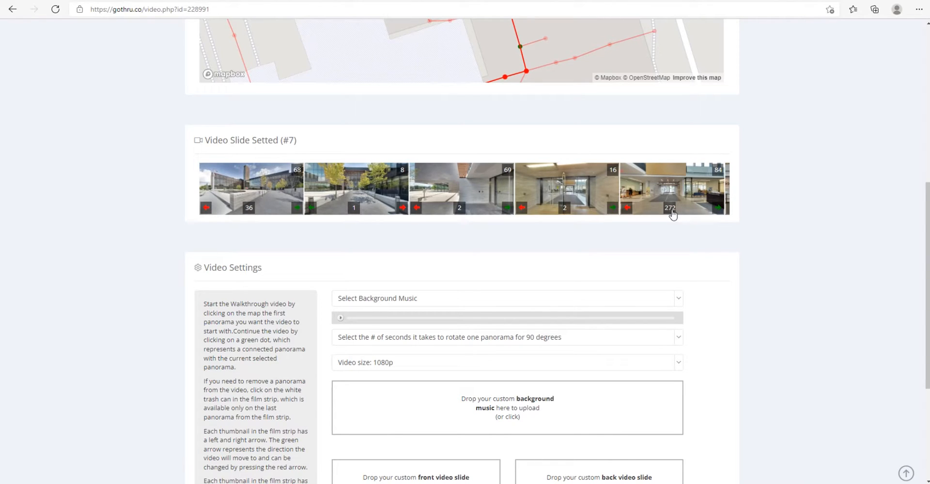
{"action": "left_click_drag", "start_coordinate": [687, 192], "coordinate": [465, 221]}
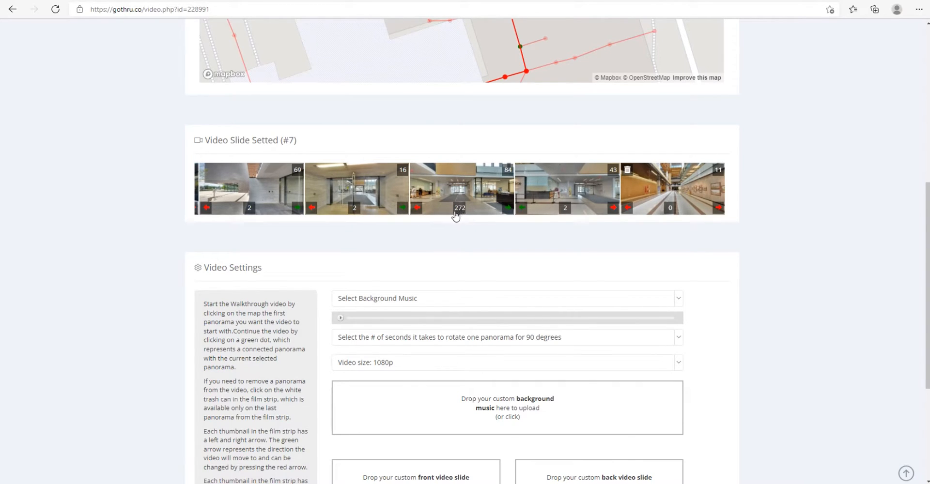
{"action": "left_click", "coordinate": [417, 208]}
Step: Review the complete walking route on the L1 map and the last slide of the film strip
{"action": "scroll", "coordinate": [467, 127], "scroll_direction": "up", "scroll_amount": 3}
{"action": "scroll", "coordinate": [469, 141], "scroll_direction": "down", "scroll_amount": 3}
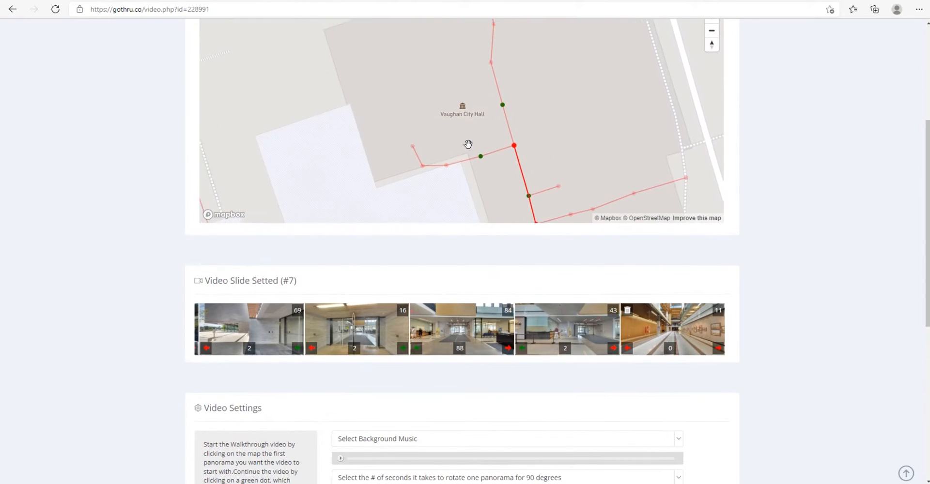
{"action": "left_click_drag", "start_coordinate": [525, 158], "coordinate": [521, 81]}
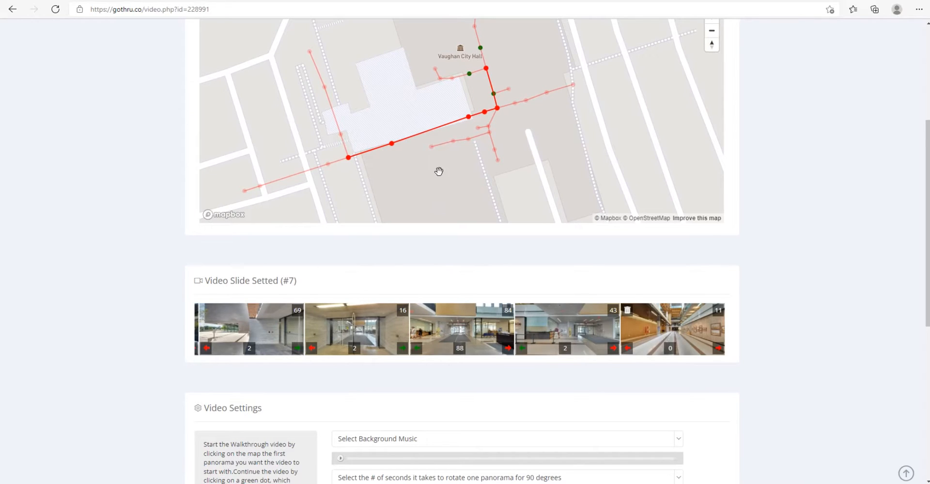
{"action": "left_click_drag", "start_coordinate": [438, 172], "coordinate": [440, 181]}
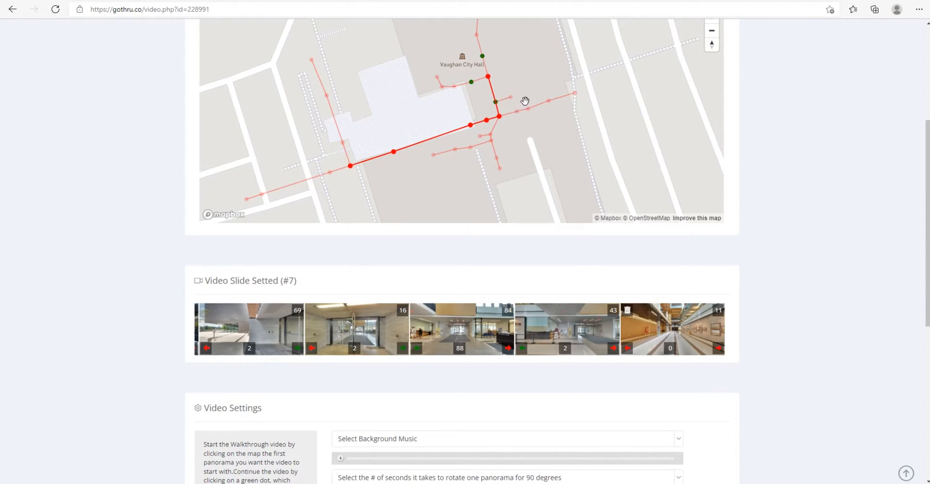
{"action": "left_click", "coordinate": [499, 117]}
{"action": "scroll", "coordinate": [506, 352], "scroll_direction": "down", "scroll_amount": 4}
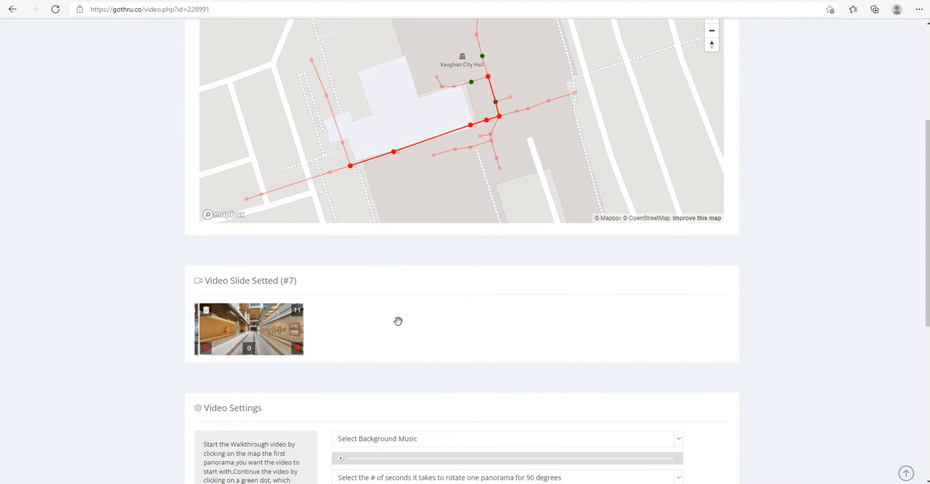
Step: Check each film strip slide's rotation degrees and direction from panorama 68 to 11 against the route drawn on the map
{"action": "scroll", "coordinate": [217, 332], "scroll_direction": "up", "scroll_amount": 5}
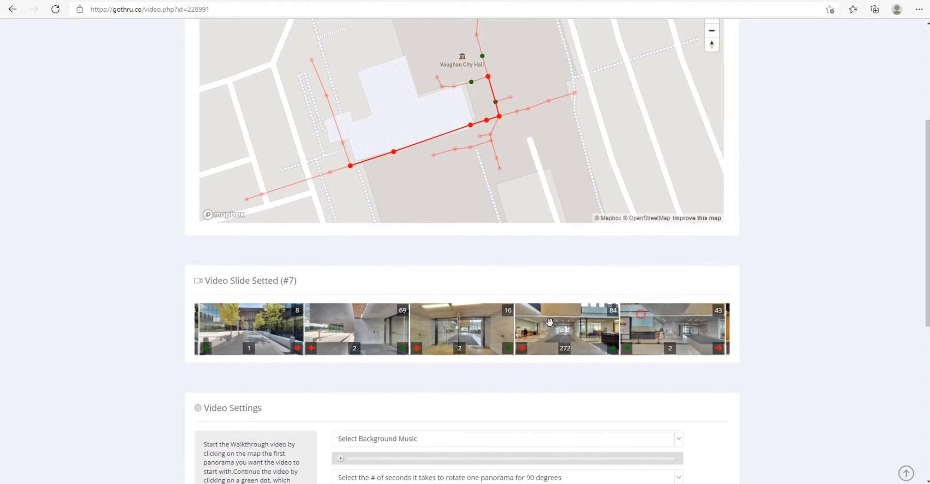
{"action": "scroll", "coordinate": [646, 329], "scroll_direction": "down", "scroll_amount": 1}
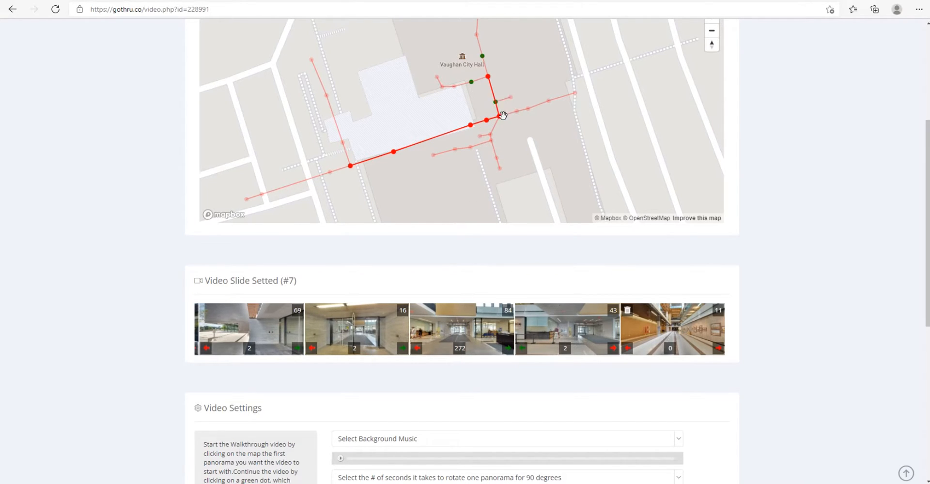
{"action": "mouse_move", "coordinate": [497, 113]}
{"action": "scroll", "coordinate": [833, 315], "scroll_direction": "up", "scroll_amount": 5}
{"action": "scroll", "coordinate": [822, 313], "scroll_direction": "down", "scroll_amount": 3}
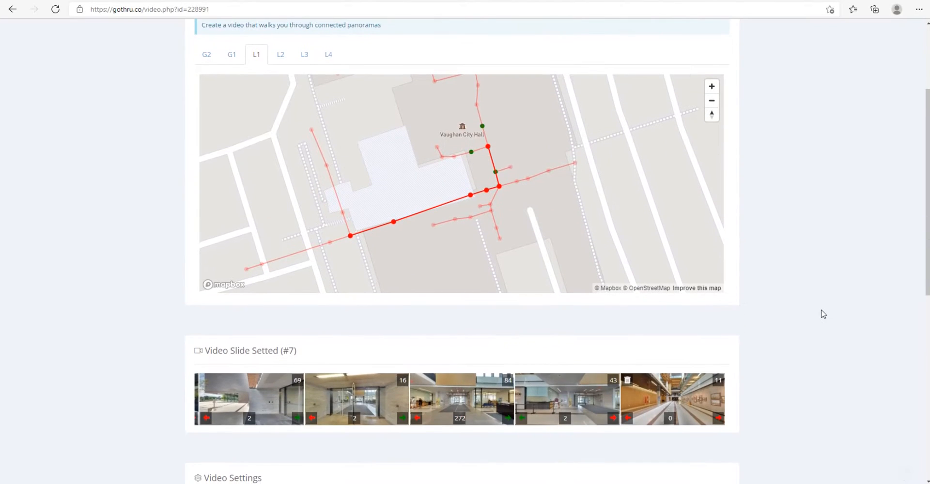
{"action": "left_click_drag", "start_coordinate": [348, 400], "coordinate": [615, 401]}
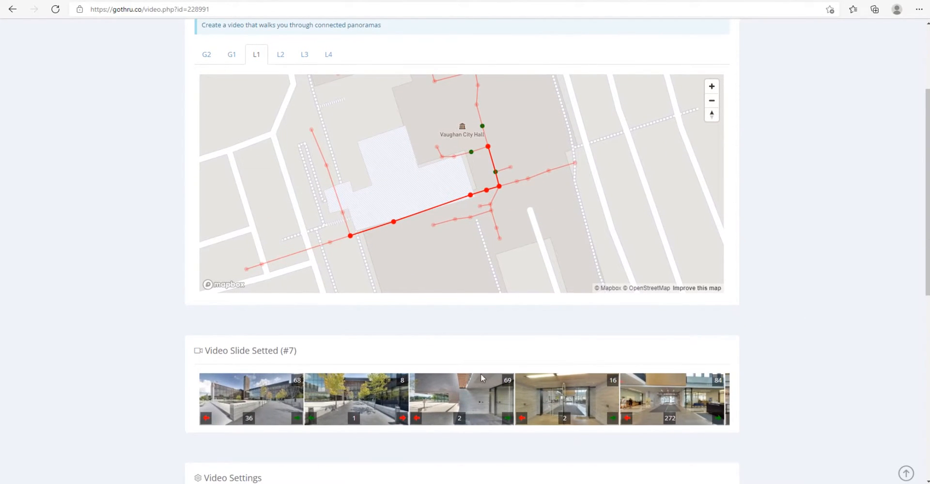
{"action": "scroll", "coordinate": [765, 344], "scroll_direction": "down", "scroll_amount": 2}
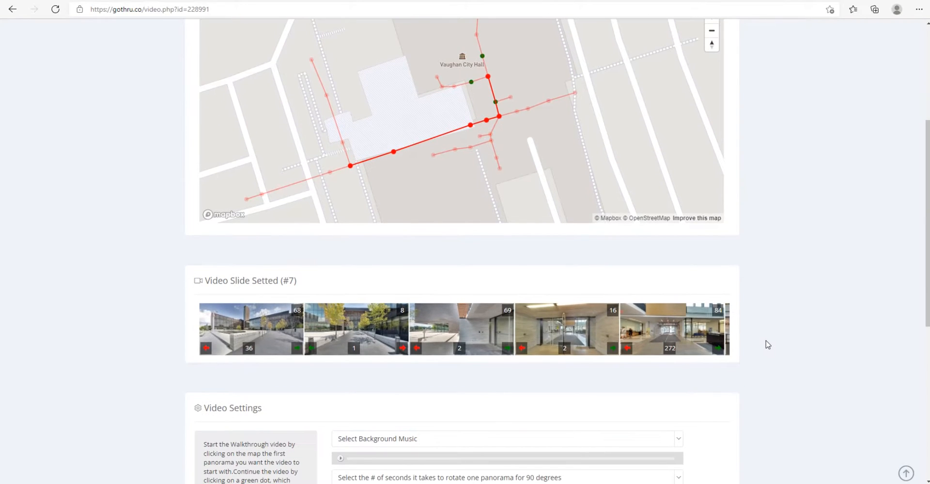
{"action": "scroll", "coordinate": [765, 344], "scroll_direction": "up", "scroll_amount": 2}
{"action": "scroll", "coordinate": [765, 345], "scroll_direction": "down", "scroll_amount": 4}
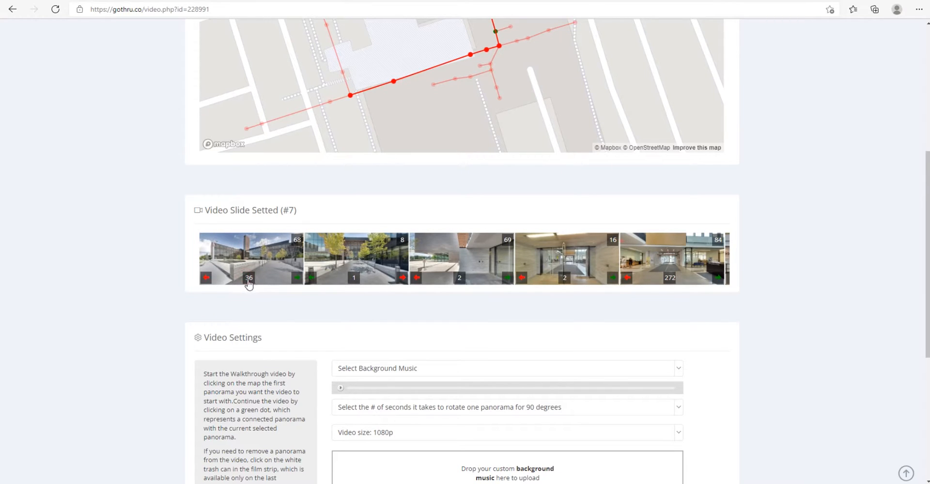
{"action": "left_click", "coordinate": [256, 259]}
{"action": "scroll", "coordinate": [273, 246], "scroll_direction": "up", "scroll_amount": 2}
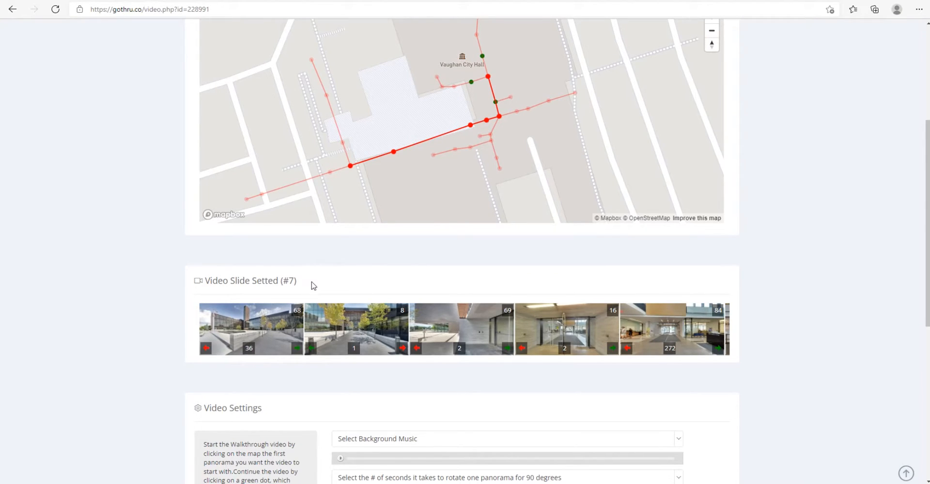
{"action": "scroll", "coordinate": [313, 287], "scroll_direction": "up", "scroll_amount": 2}
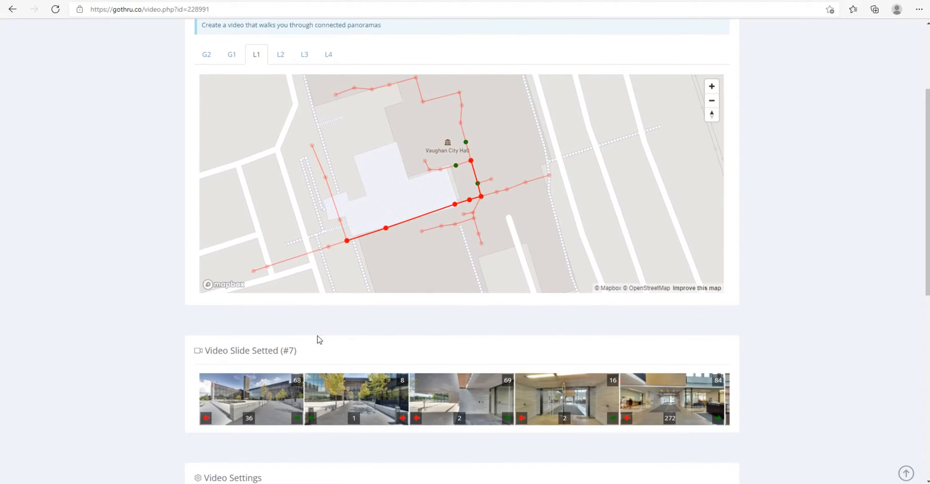
{"action": "scroll", "coordinate": [320, 338], "scroll_direction": "up", "scroll_amount": 5}
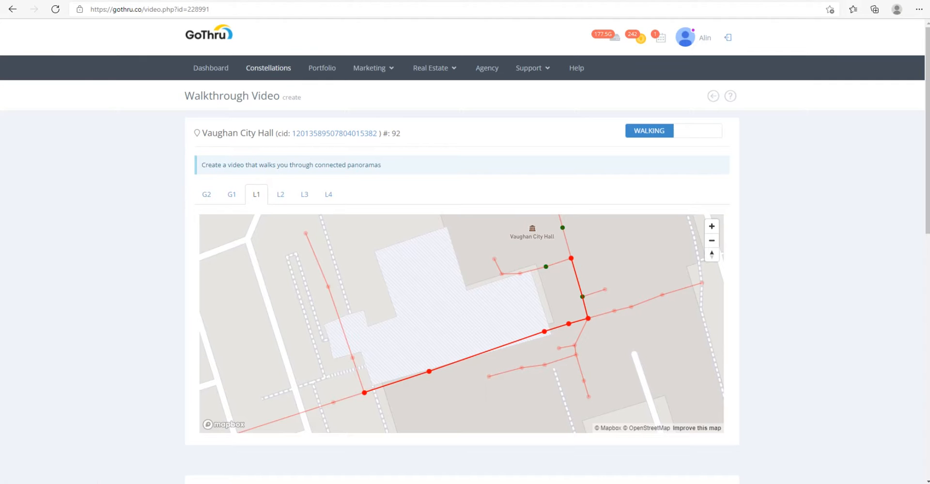
Step: Open the Edit page of the Vaughan City Hall tour and browse its L1 panoramas to find panorama 68
{"action": "key", "text": "ctrl+Tab"}
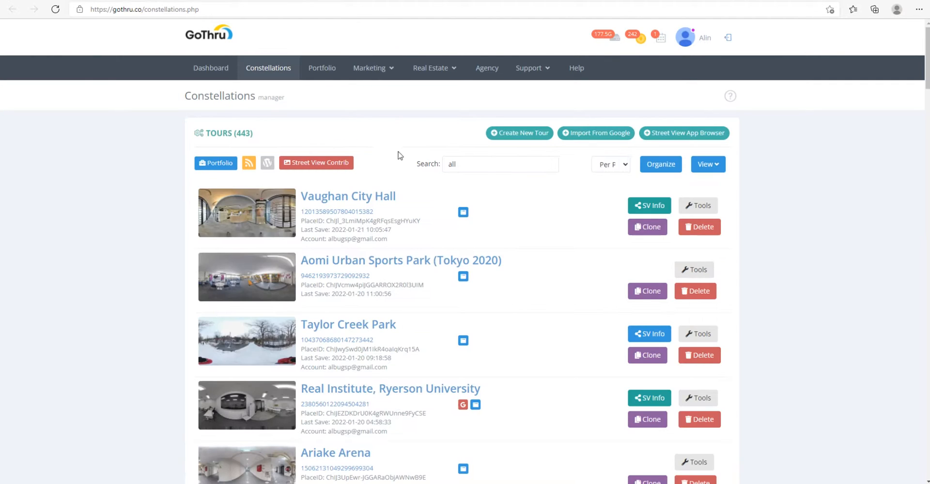
{"action": "left_click", "coordinate": [697, 205]}
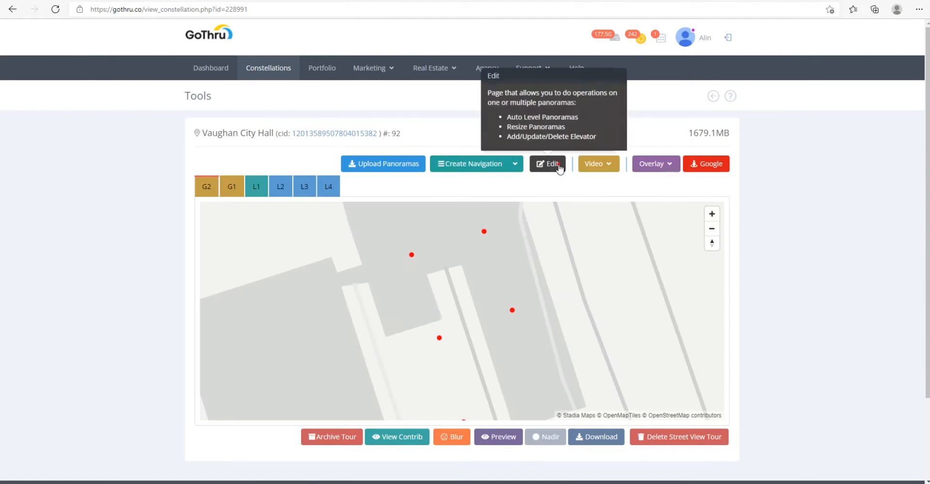
{"action": "left_click", "coordinate": [558, 165]}
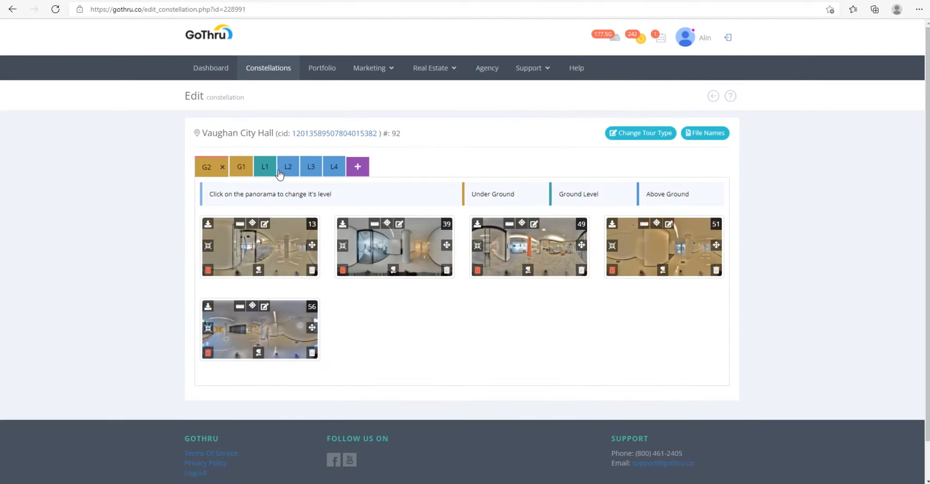
{"action": "left_click", "coordinate": [267, 171]}
{"action": "scroll", "coordinate": [290, 190], "scroll_direction": "down", "scroll_amount": 1}
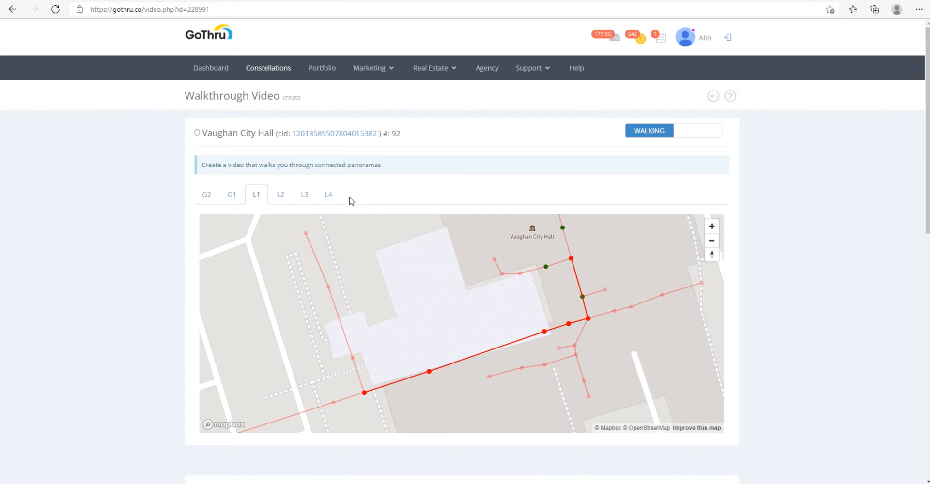
{"action": "scroll", "coordinate": [443, 189], "scroll_direction": "down", "scroll_amount": 3}
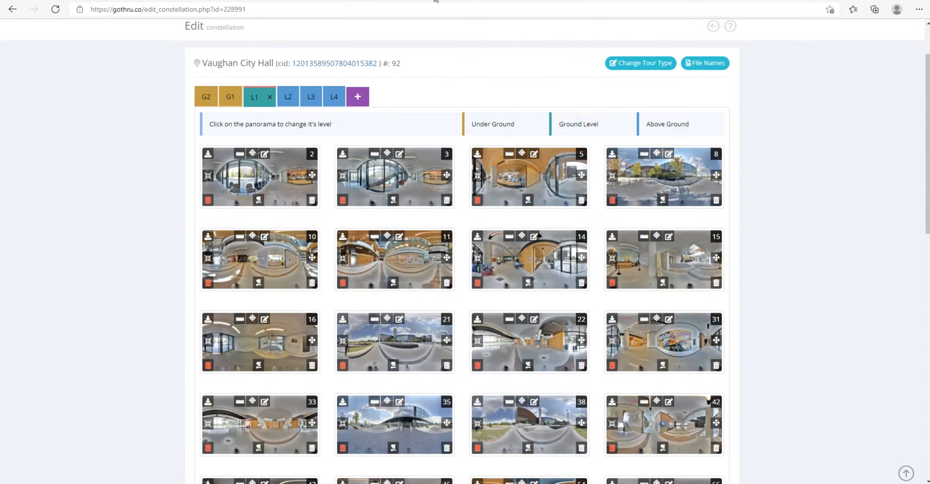
{"action": "scroll", "coordinate": [471, 274], "scroll_direction": "down", "scroll_amount": 10}
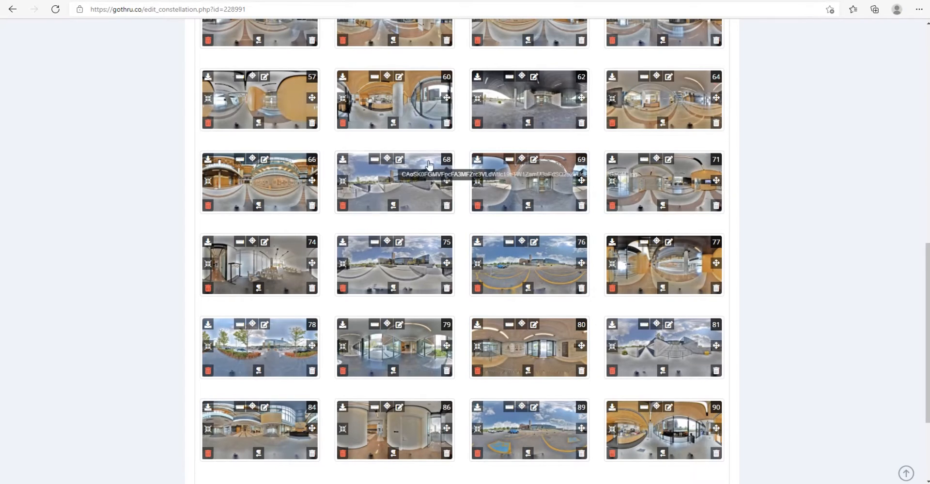
Step: Try recentering outdoor panorama 68 with the Panorama Centering Tool, then cancel the dialog
{"action": "left_click", "coordinate": [398, 159]}
{"action": "left_click_drag", "start_coordinate": [526, 144], "coordinate": [490, 141]}
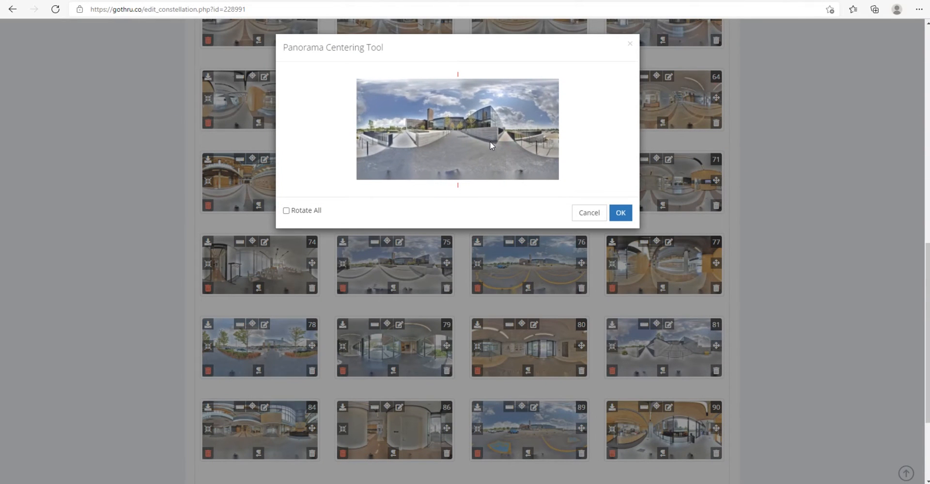
{"action": "left_click", "coordinate": [589, 213]}
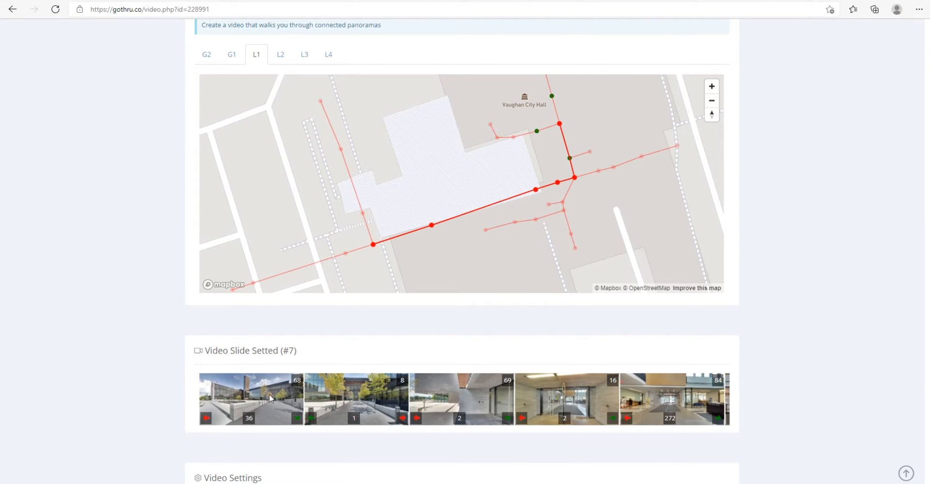
Step: Set the walkthrough video's background music to A Chill In The Air and its 90-degree rotation time to 8 seconds
{"action": "scroll", "coordinate": [271, 397], "scroll_direction": "down", "scroll_amount": 1}
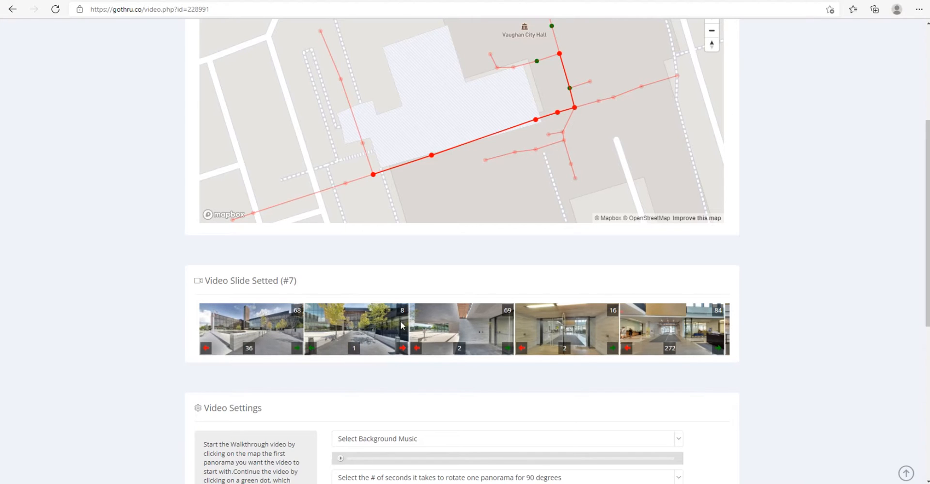
{"action": "scroll", "coordinate": [649, 356], "scroll_direction": "down", "scroll_amount": 3}
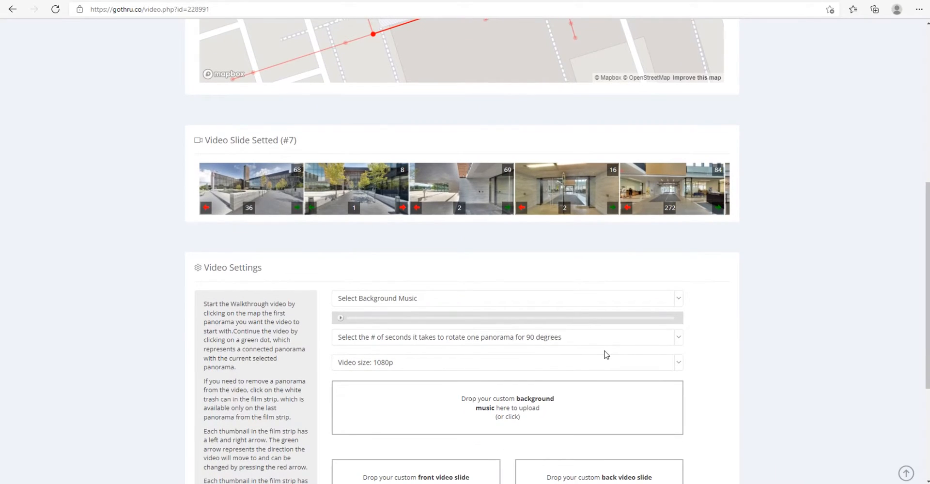
{"action": "left_click", "coordinate": [493, 301]}
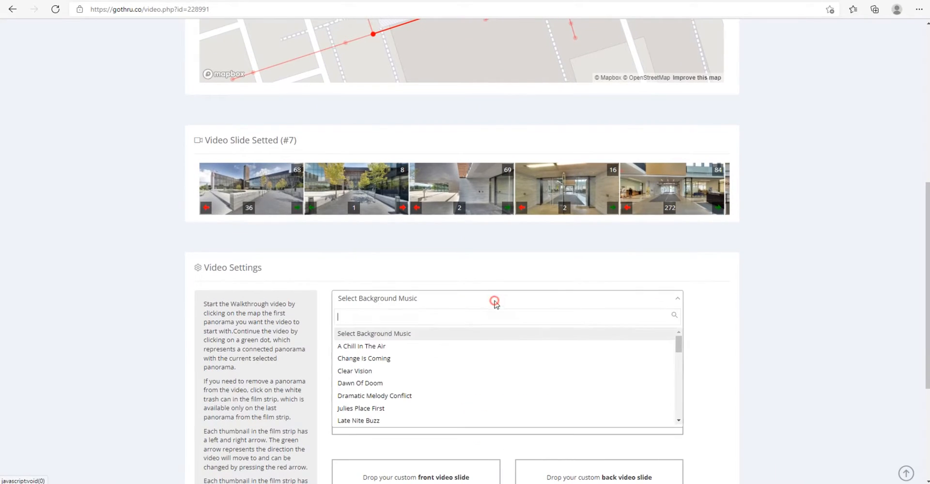
{"action": "left_click", "coordinate": [401, 347]}
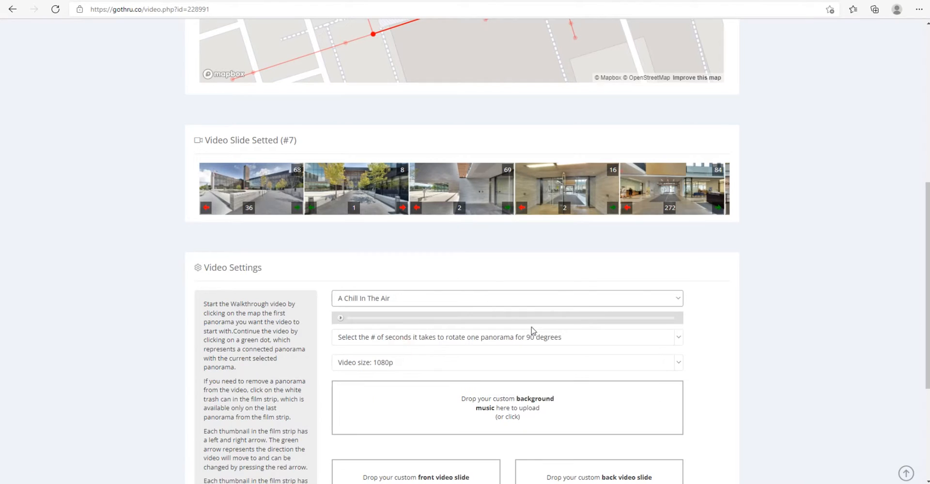
{"action": "left_click", "coordinate": [493, 339]}
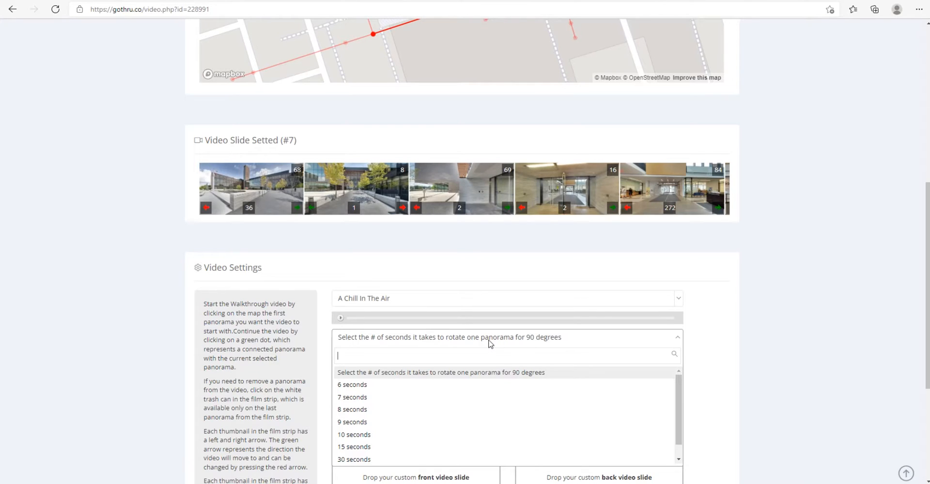
{"action": "scroll", "coordinate": [489, 343], "scroll_direction": "down", "scroll_amount": 2}
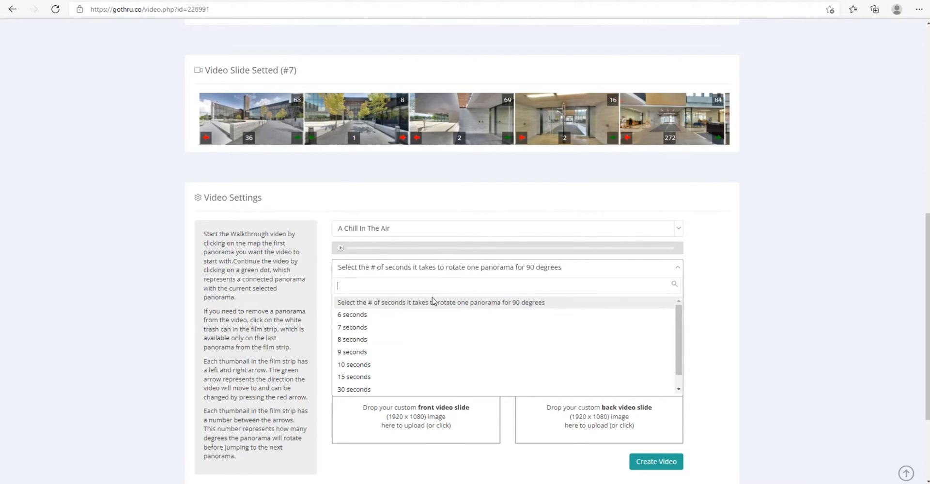
{"action": "left_click", "coordinate": [376, 340]}
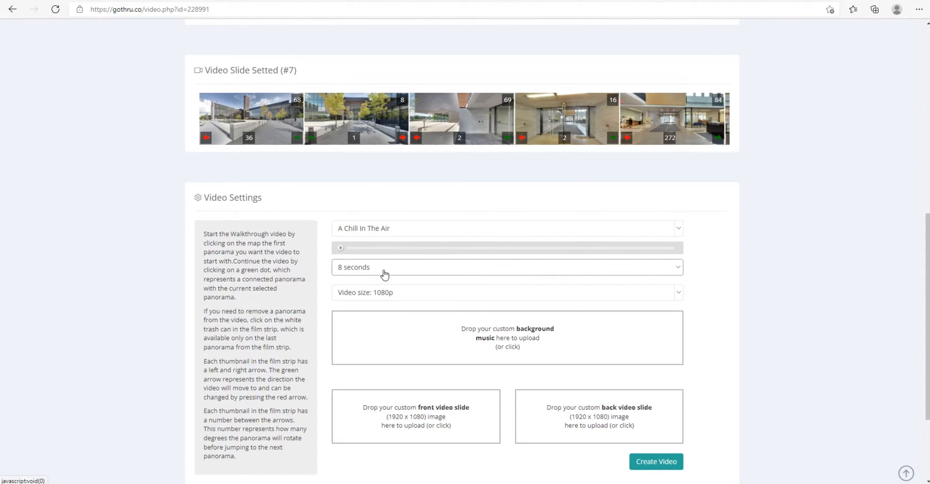
Step: Choose 1080p as the size of the walkthrough video
{"action": "left_click", "coordinate": [398, 294]}
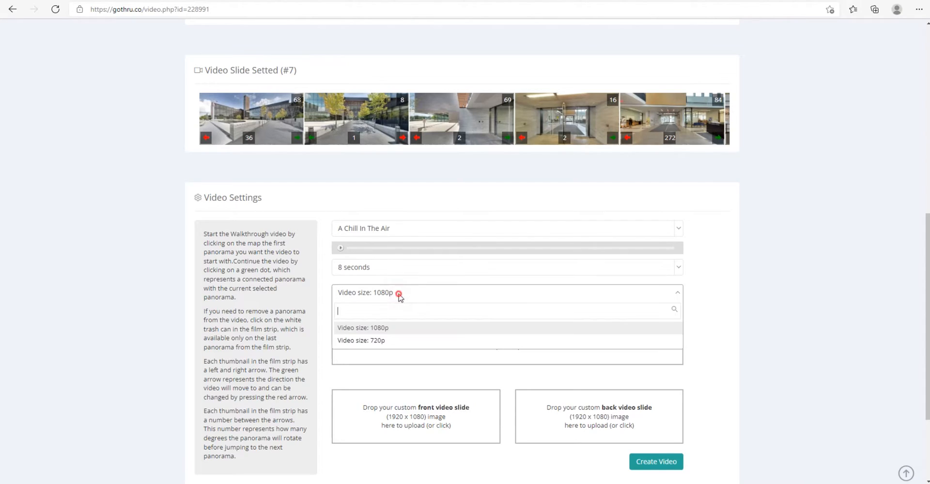
{"action": "left_click", "coordinate": [399, 295]}
{"action": "left_click", "coordinate": [399, 296]}
{"action": "left_click", "coordinate": [399, 295]}
{"action": "left_click", "coordinate": [400, 295]}
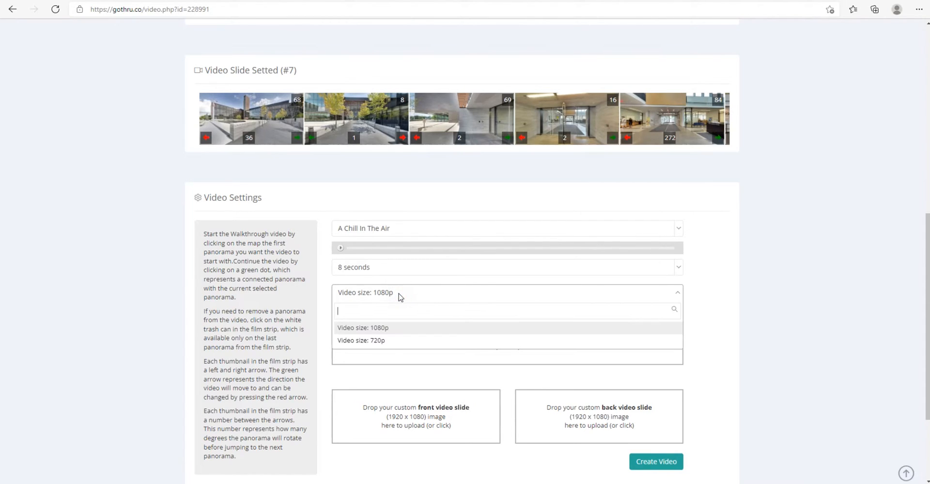
{"action": "left_click", "coordinate": [388, 329]}
{"action": "left_click", "coordinate": [710, 297]}
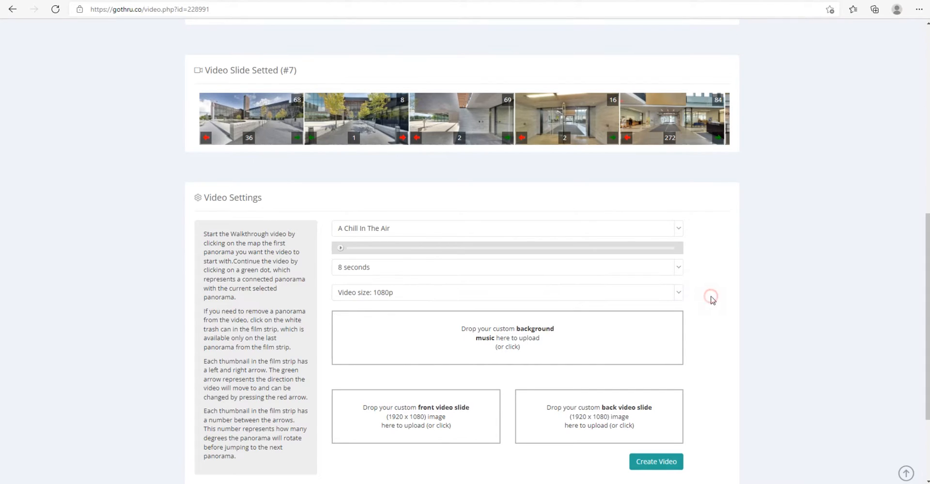
Step: Review the route, the film strip slides, and the available video size and background music options before creating the video
{"action": "scroll", "coordinate": [711, 297], "scroll_direction": "down", "scroll_amount": 2}
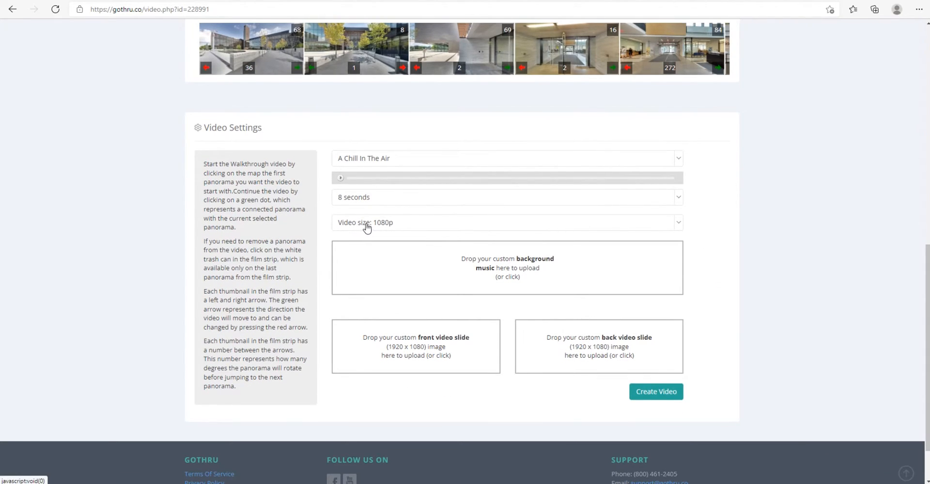
{"action": "scroll", "coordinate": [680, 235], "scroll_direction": "up", "scroll_amount": 3}
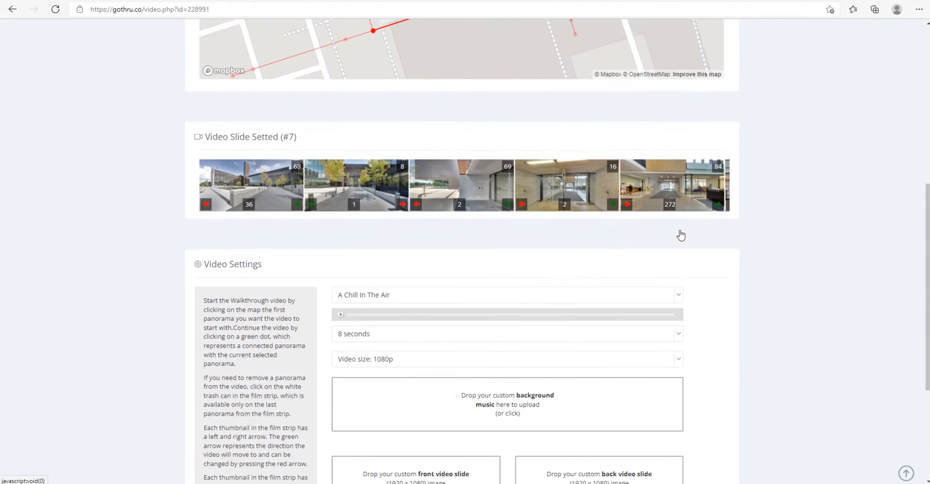
{"action": "scroll", "coordinate": [680, 236], "scroll_direction": "up", "scroll_amount": 3}
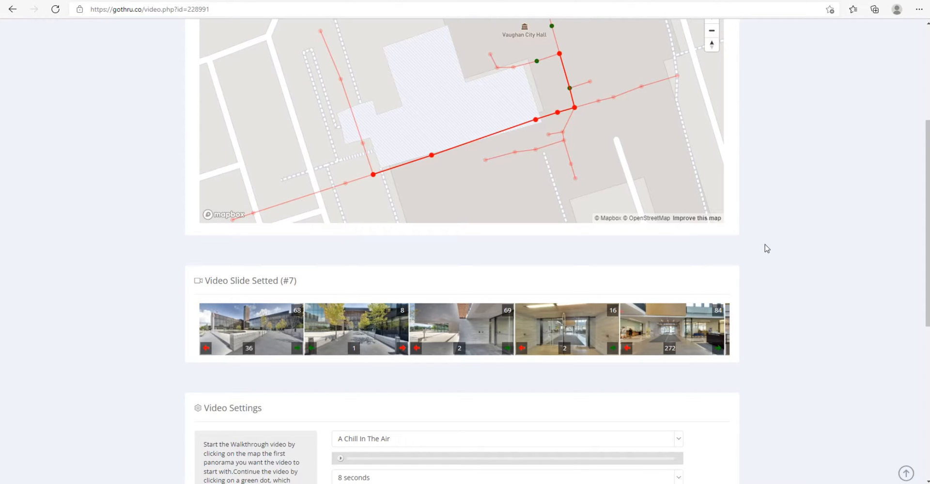
{"action": "scroll", "coordinate": [766, 265], "scroll_direction": "down", "scroll_amount": 3}
{"action": "scroll", "coordinate": [751, 269], "scroll_direction": "down", "scroll_amount": 3}
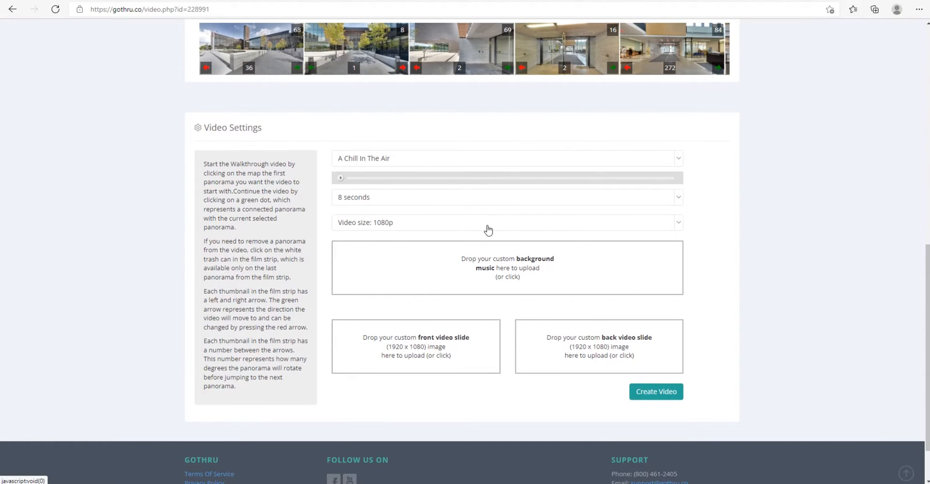
{"action": "left_click", "coordinate": [397, 227]}
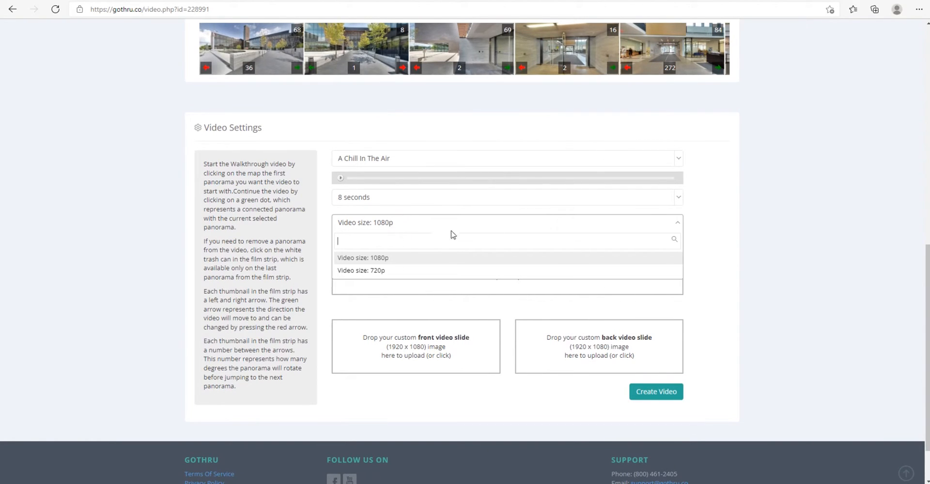
{"action": "left_click", "coordinate": [701, 229]}
{"action": "left_click", "coordinate": [443, 223]}
{"action": "left_click", "coordinate": [720, 221]}
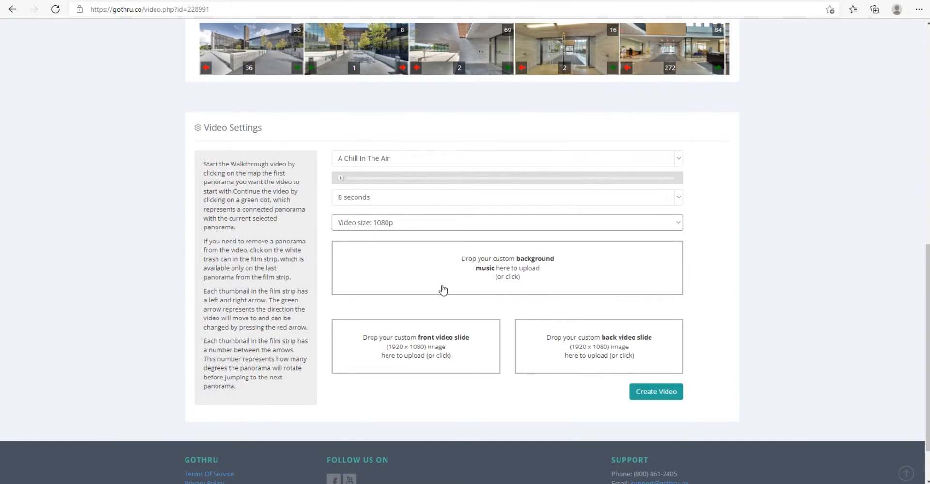
{"action": "left_click", "coordinate": [438, 163]}
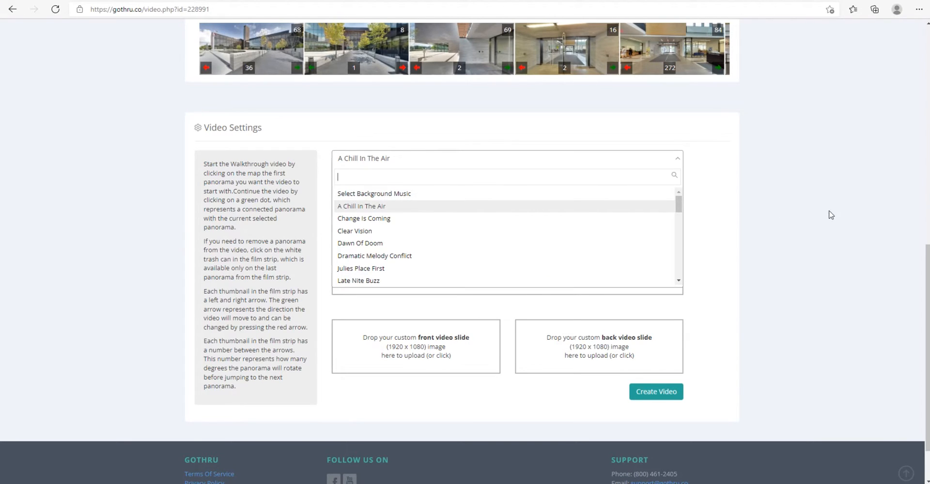
{"action": "left_click", "coordinate": [753, 212]}
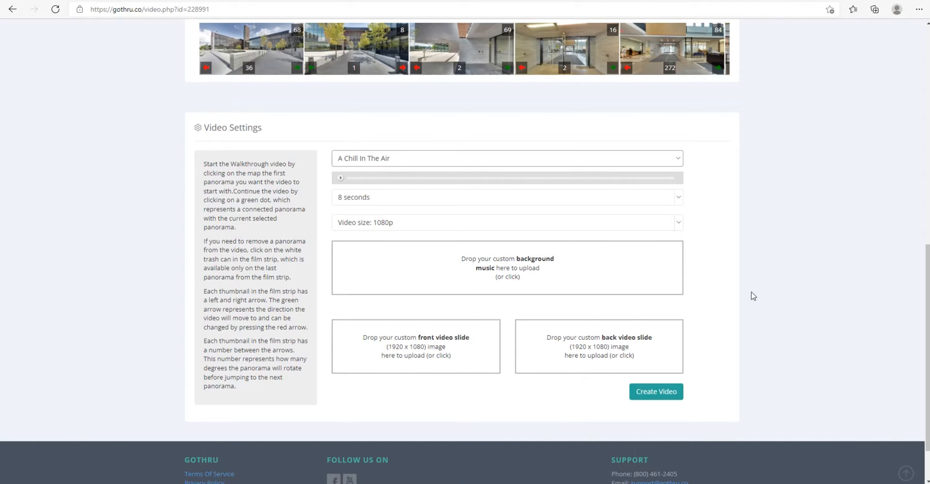
{"action": "scroll", "coordinate": [720, 298], "scroll_direction": "up", "scroll_amount": 1}
{"action": "scroll", "coordinate": [720, 298], "scroll_direction": "down", "scroll_amount": 1}
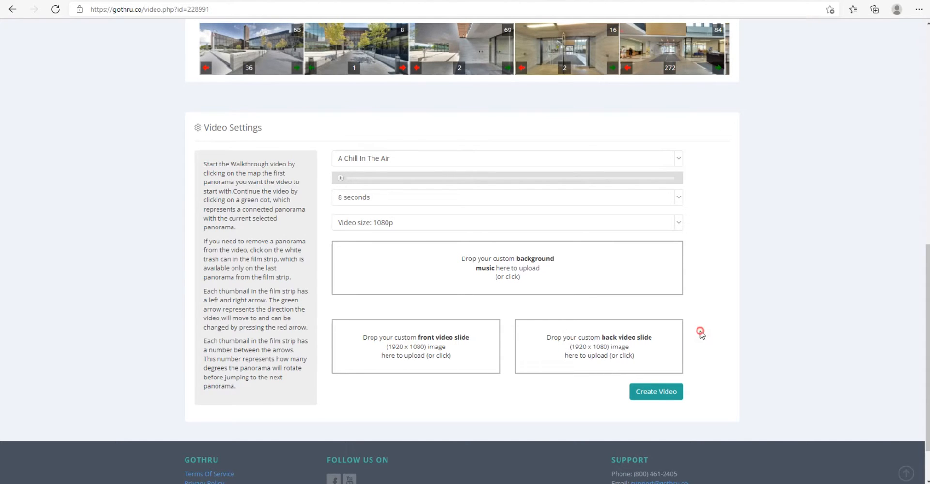
Step: Create the walkthrough video with the chosen panoramas and settings, and acknowledge the processing notice
{"action": "left_click", "coordinate": [507, 310]}
{"action": "left_click", "coordinate": [502, 309]}
{"action": "left_click", "coordinate": [508, 306]}
{"action": "left_click", "coordinate": [509, 306]}
{"action": "scroll", "coordinate": [505, 322], "scroll_direction": "up", "scroll_amount": 1}
{"action": "scroll", "coordinate": [505, 322], "scroll_direction": "down", "scroll_amount": 1}
{"action": "scroll", "coordinate": [708, 309], "scroll_direction": "up", "scroll_amount": 6}
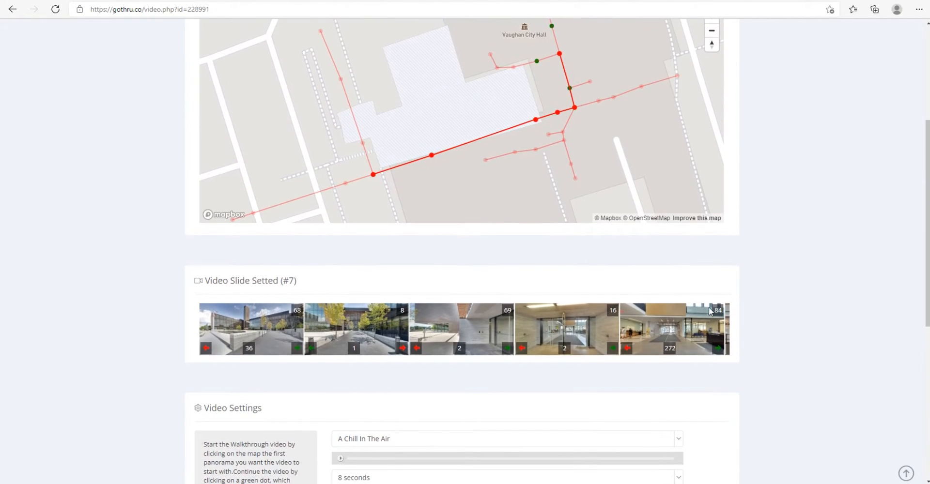
{"action": "scroll", "coordinate": [708, 309], "scroll_direction": "down", "scroll_amount": 7}
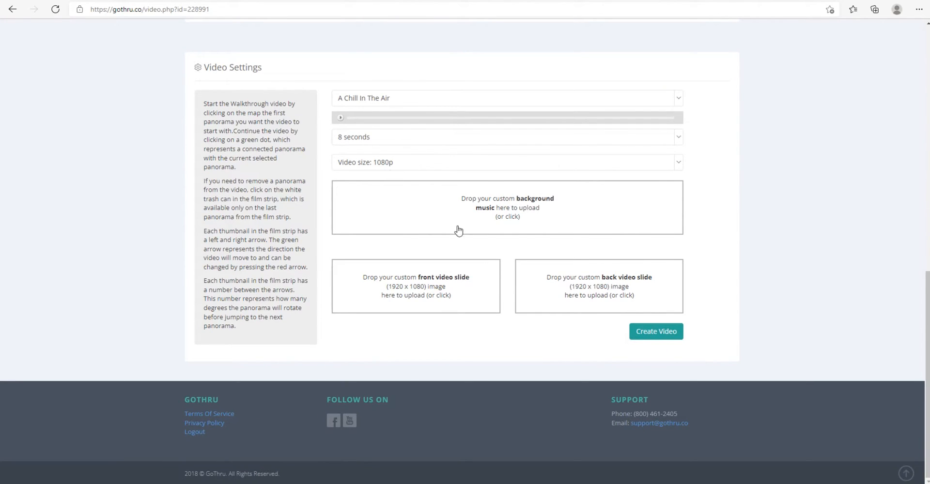
{"action": "left_click", "coordinate": [660, 333]}
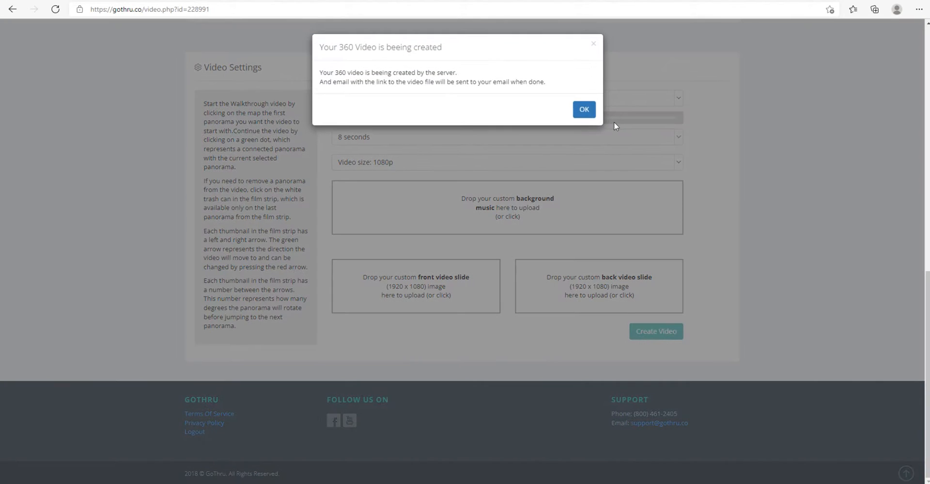
{"action": "left_click", "coordinate": [586, 109]}
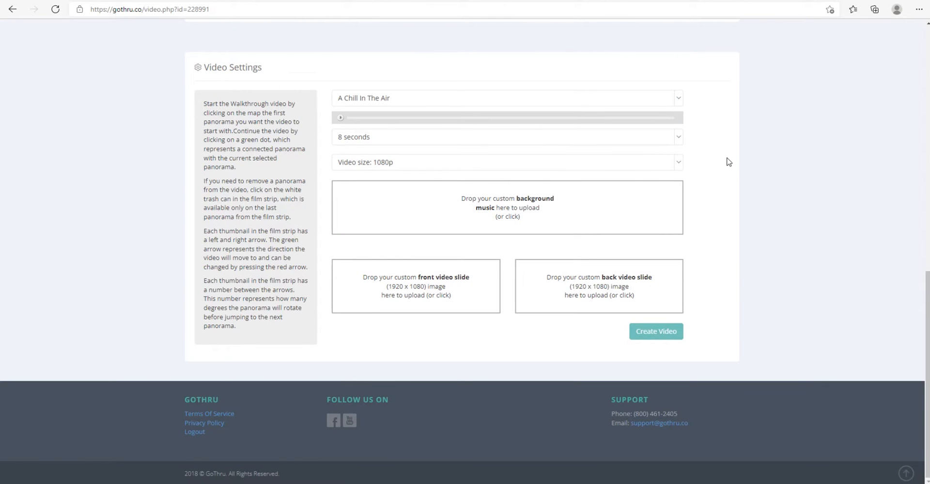
{"action": "scroll", "coordinate": [733, 182], "scroll_direction": "up", "scroll_amount": 9}
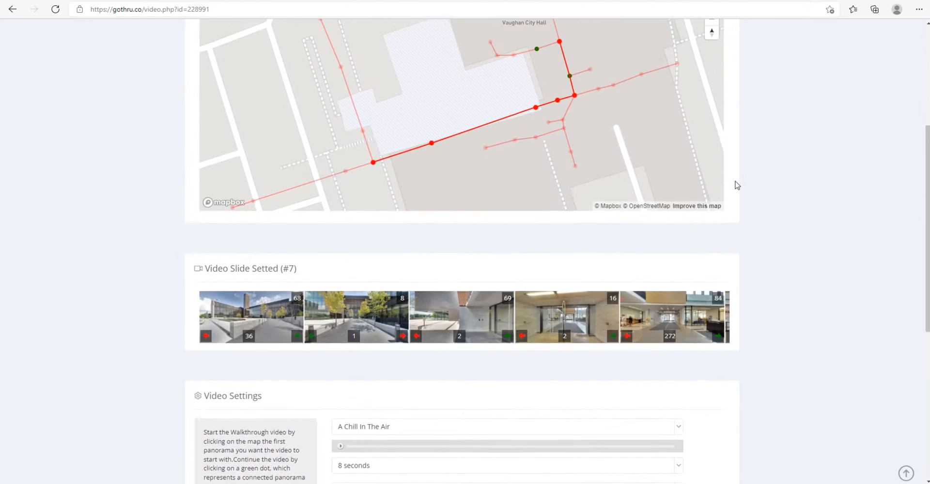
{"action": "left_click", "coordinate": [795, 187]}
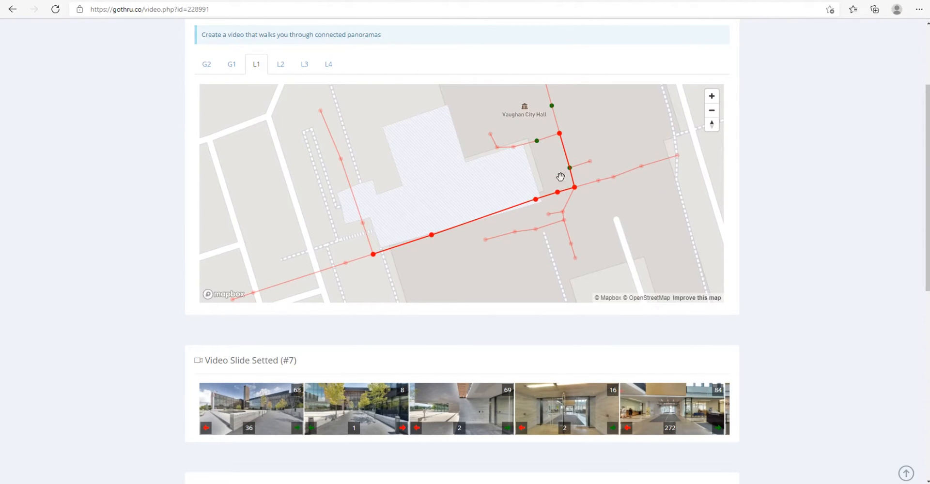
{"action": "left_click_drag", "start_coordinate": [535, 170], "coordinate": [519, 162]}
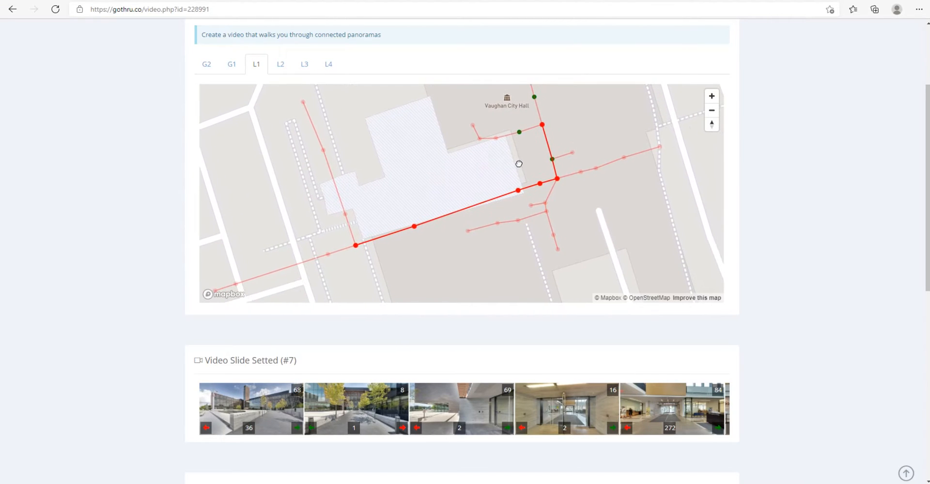
{"action": "left_click_drag", "start_coordinate": [615, 187], "coordinate": [618, 210]}
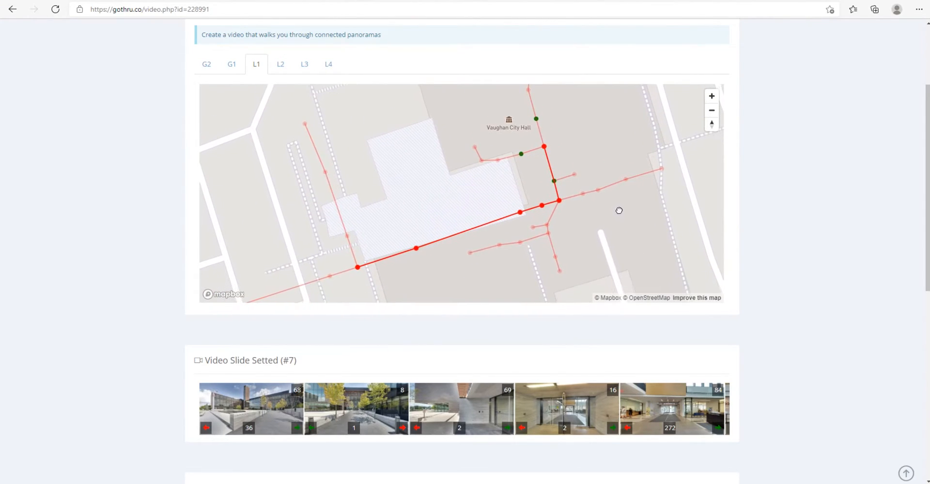
{"action": "left_click", "coordinate": [799, 201]}
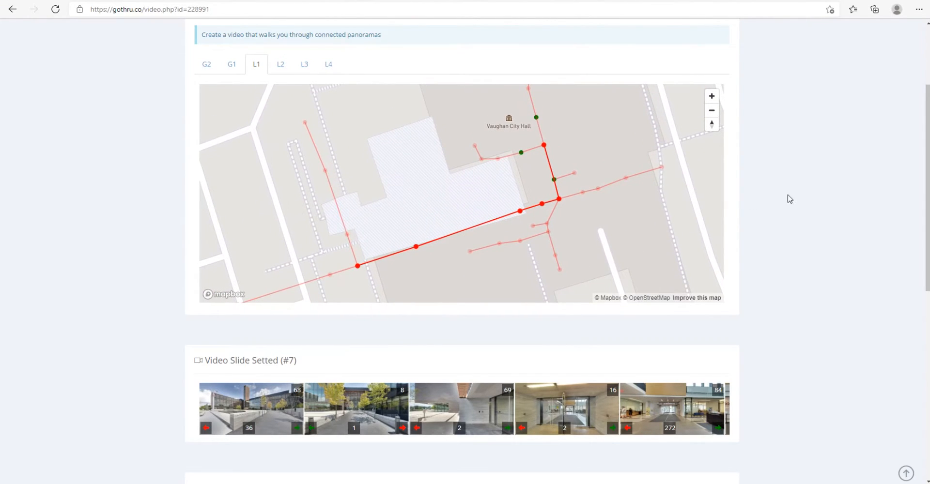
{"action": "left_click_drag", "start_coordinate": [650, 212], "coordinate": [644, 223]}
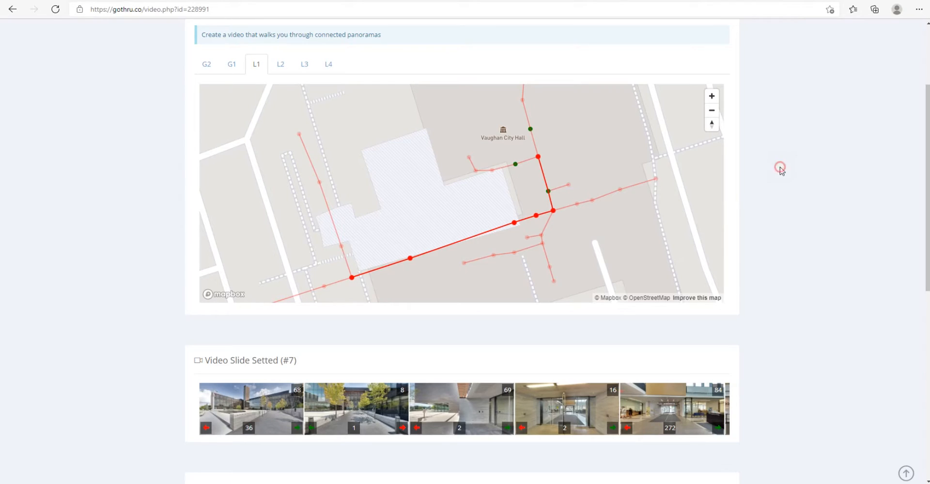
Step: Switch the video mode from Walking to Slideshow, confirming the deletion of all current panorama selections
{"action": "scroll", "coordinate": [775, 176], "scroll_direction": "up", "scroll_amount": 3}
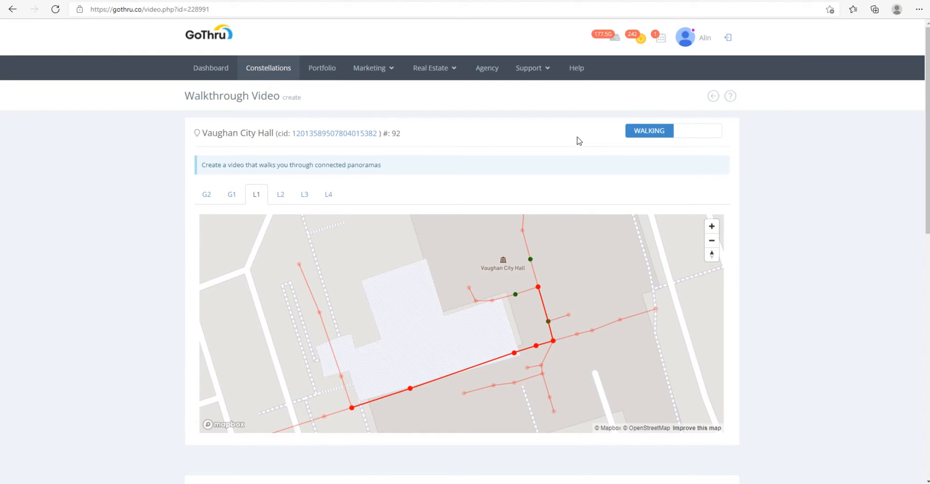
{"action": "left_click", "coordinate": [702, 135]}
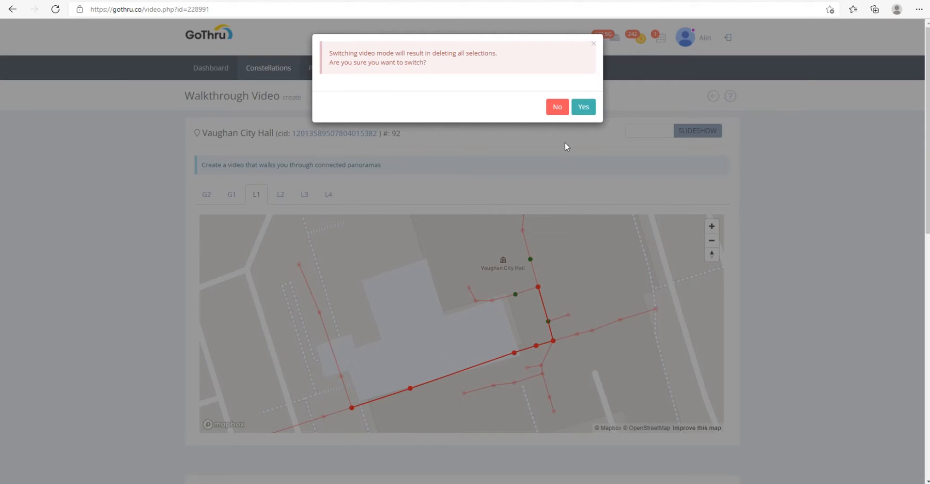
{"action": "left_click", "coordinate": [583, 115]}
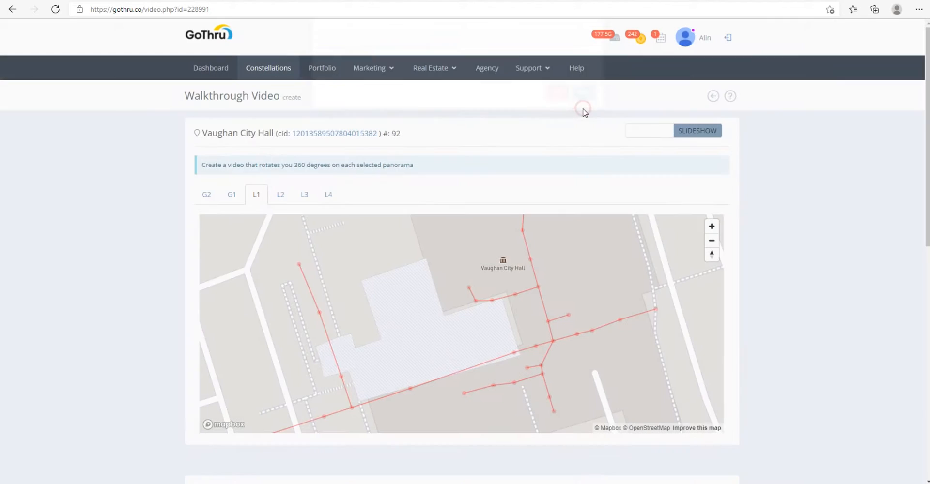
{"action": "left_click", "coordinate": [558, 113]}
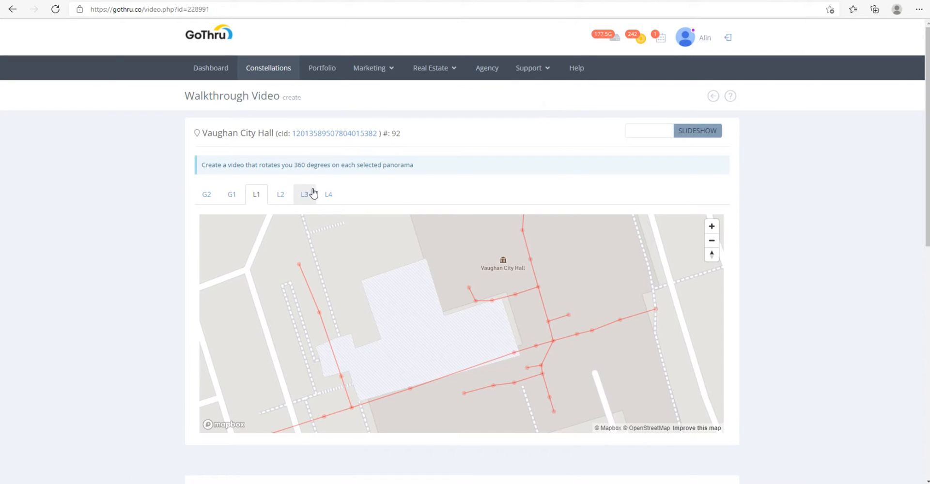
{"action": "scroll", "coordinate": [738, 189], "scroll_direction": "down", "scroll_amount": 8}
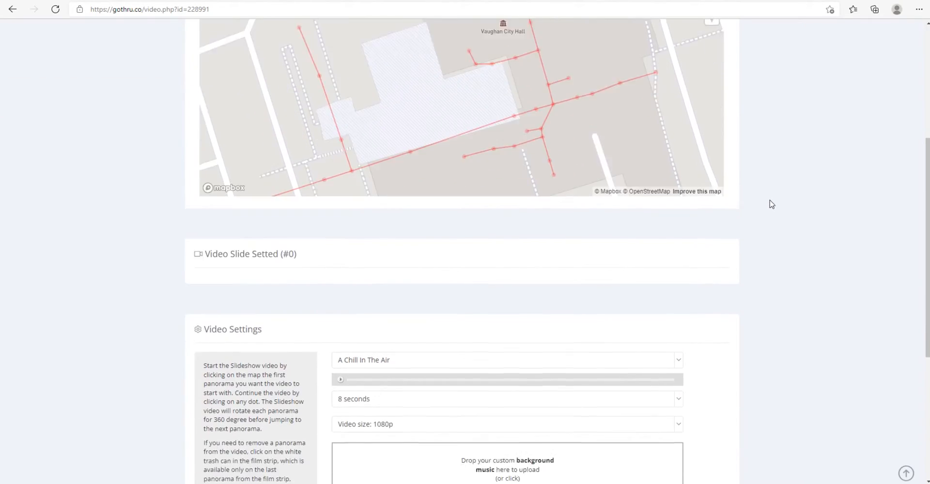
Step: Add panoramas 68, 84 and 54 from floor L1 to the slideshow, in that order
{"action": "scroll", "coordinate": [768, 202], "scroll_direction": "up", "scroll_amount": 7}
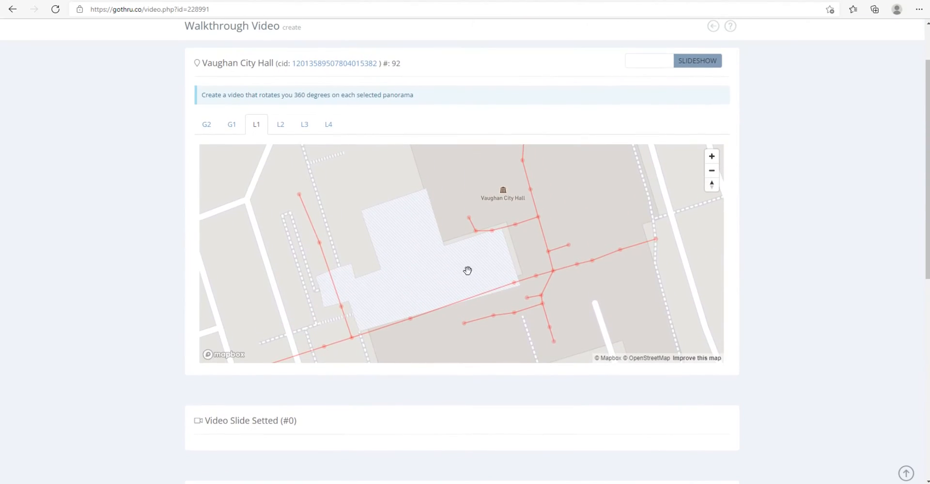
{"action": "left_click_drag", "start_coordinate": [466, 270], "coordinate": [465, 239]}
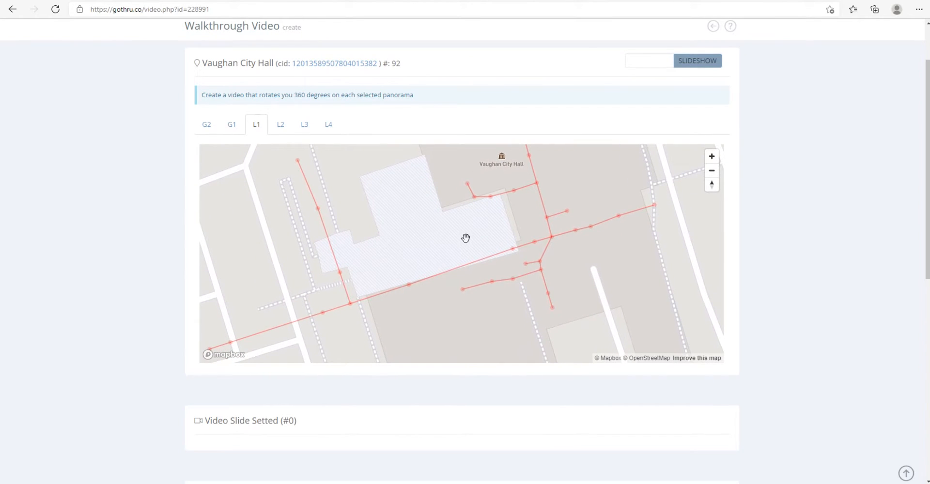
{"action": "left_click", "coordinate": [350, 304]}
{"action": "scroll", "coordinate": [548, 301], "scroll_direction": "down", "scroll_amount": 1}
{"action": "scroll", "coordinate": [755, 299], "scroll_direction": "down", "scroll_amount": 1}
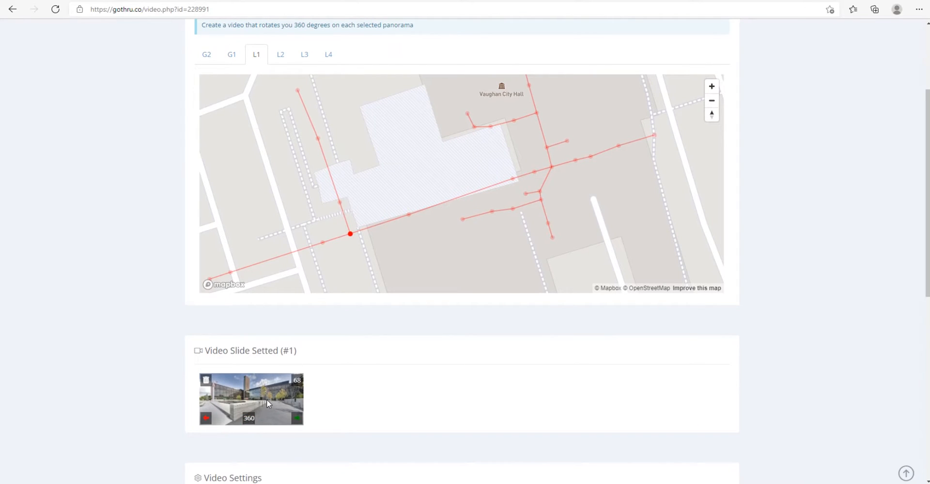
{"action": "left_click", "coordinate": [552, 169]}
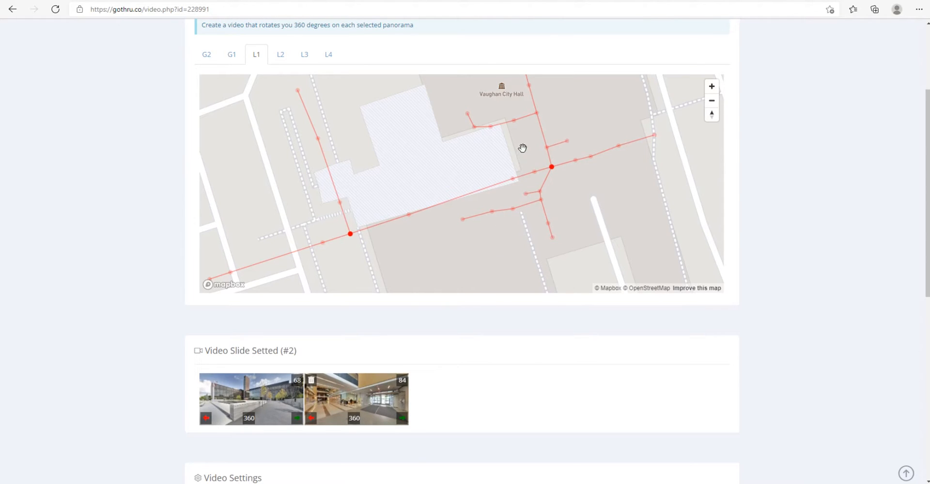
{"action": "scroll", "coordinate": [556, 128], "scroll_direction": "up", "scroll_amount": 1}
{"action": "scroll", "coordinate": [550, 133], "scroll_direction": "down", "scroll_amount": 3}
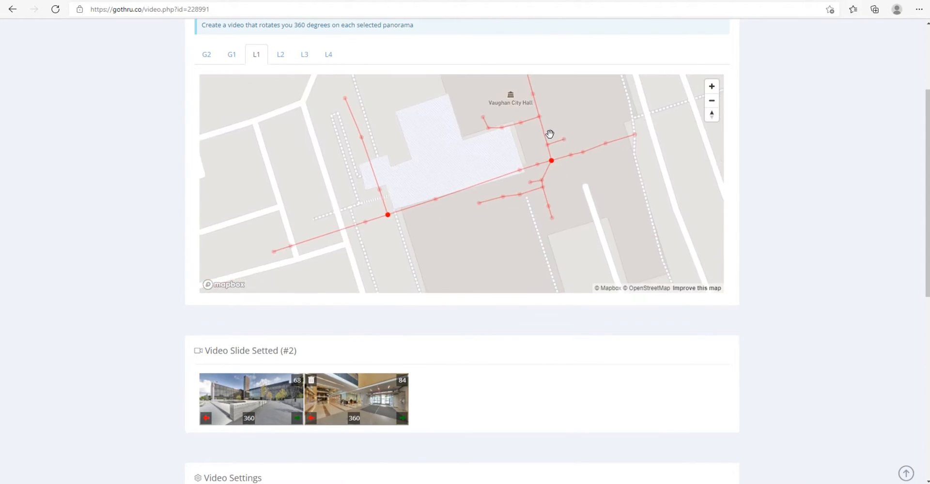
{"action": "left_click_drag", "start_coordinate": [552, 110], "coordinate": [561, 148]}
{"action": "left_click", "coordinate": [533, 116]}
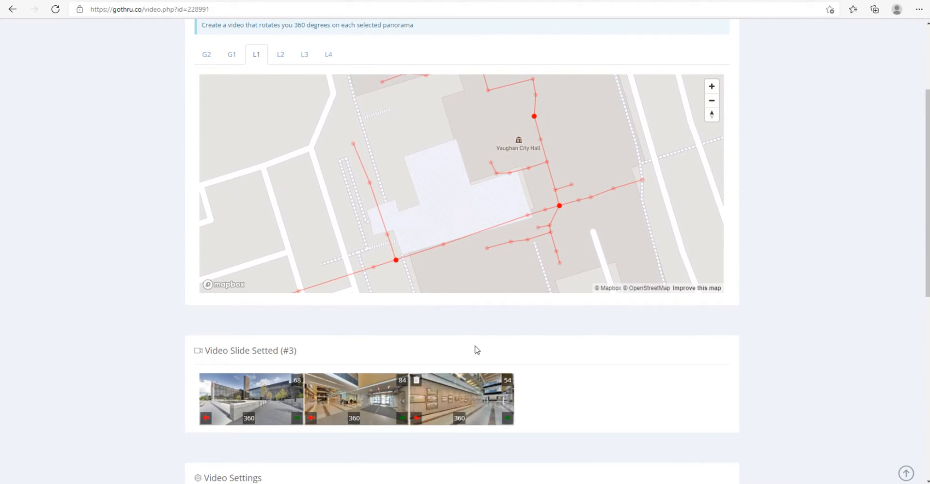
Step: On floor L4, try the junction panorama as the fourth slide, remove it and add panorama 52 instead
{"action": "left_click", "coordinate": [329, 56]}
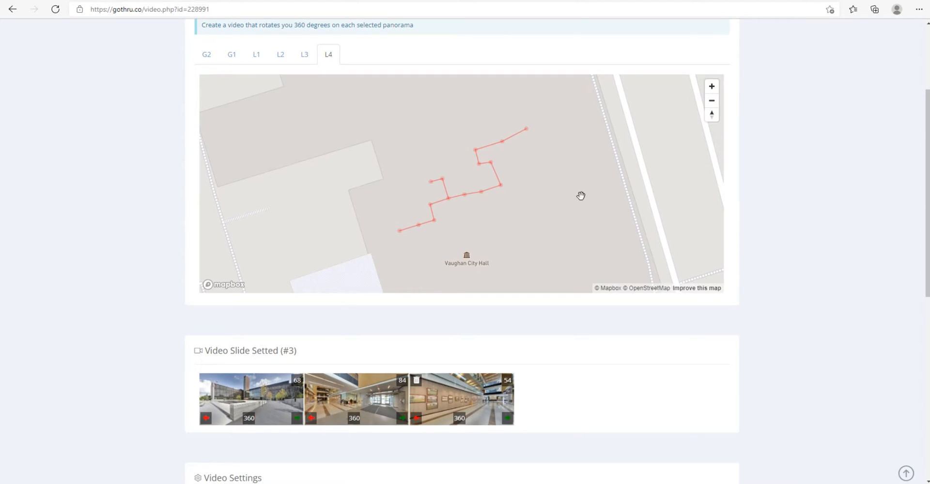
{"action": "left_click", "coordinate": [448, 199]}
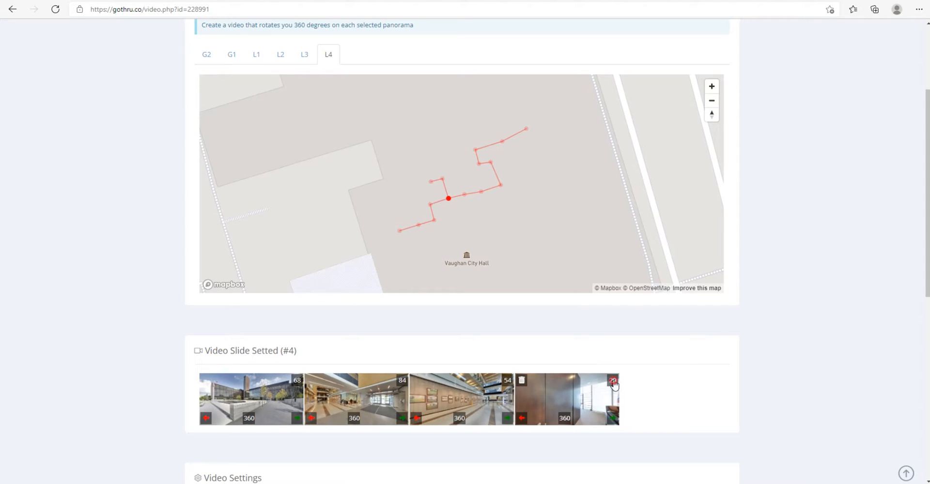
{"action": "left_click", "coordinate": [523, 381]}
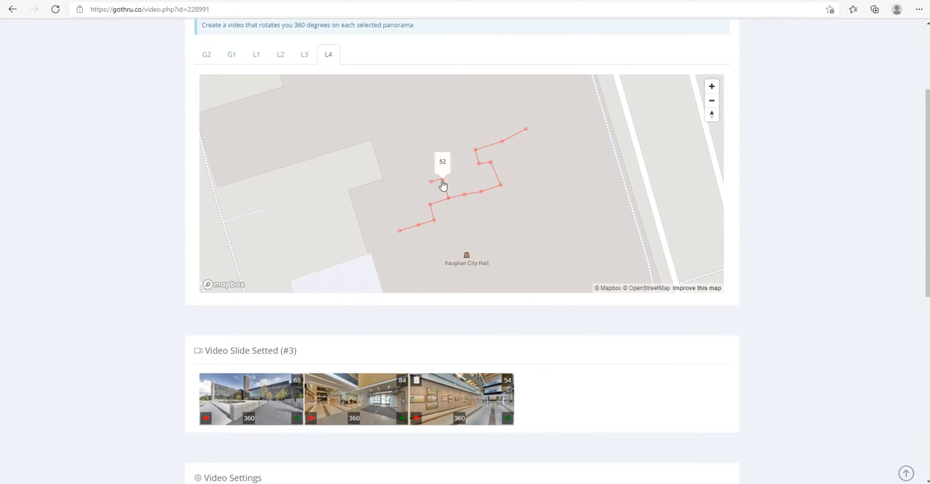
{"action": "left_click", "coordinate": [442, 182]}
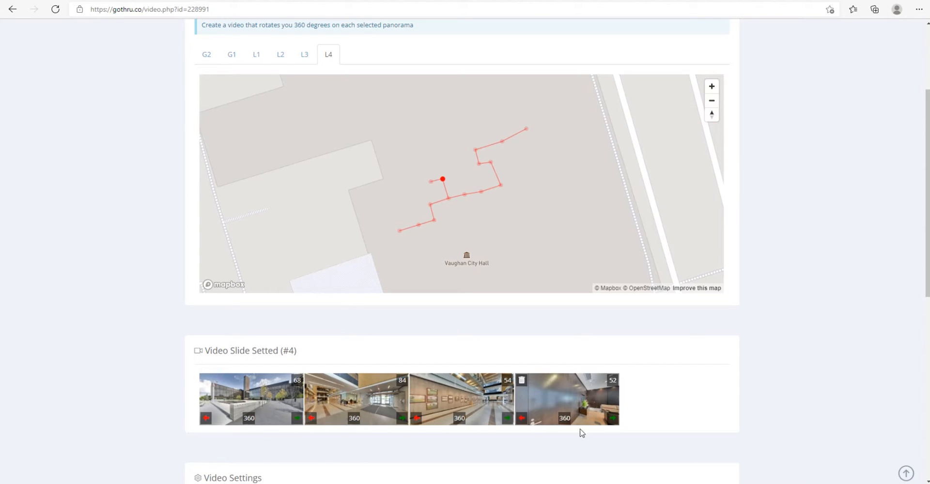
Step: Try reversing the rotation direction of slides 84 and 54, and set both back to rotating right
{"action": "scroll", "coordinate": [416, 410], "scroll_direction": "up", "scroll_amount": 1}
{"action": "scroll", "coordinate": [581, 360], "scroll_direction": "down", "scroll_amount": 2}
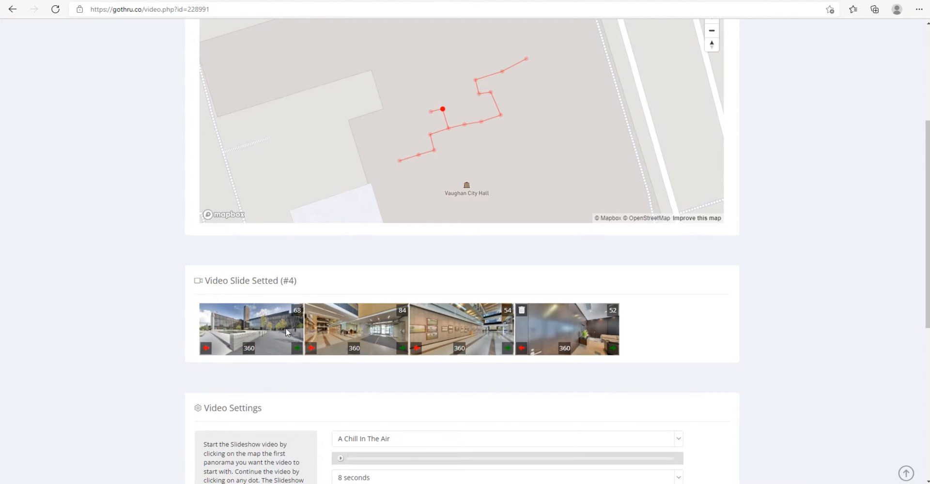
{"action": "left_click", "coordinate": [311, 349]}
{"action": "left_click", "coordinate": [401, 349]}
{"action": "left_click", "coordinate": [312, 349]}
{"action": "left_click", "coordinate": [401, 351]}
{"action": "scroll", "coordinate": [409, 353], "scroll_direction": "down", "scroll_amount": 2}
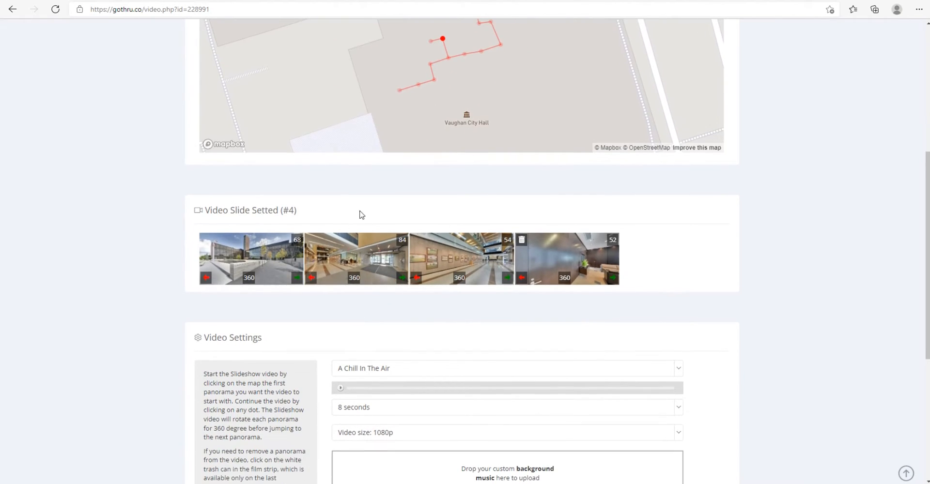
{"action": "left_click", "coordinate": [417, 278]}
{"action": "left_click", "coordinate": [509, 279]}
{"action": "scroll", "coordinate": [504, 203], "scroll_direction": "down", "scroll_amount": 2}
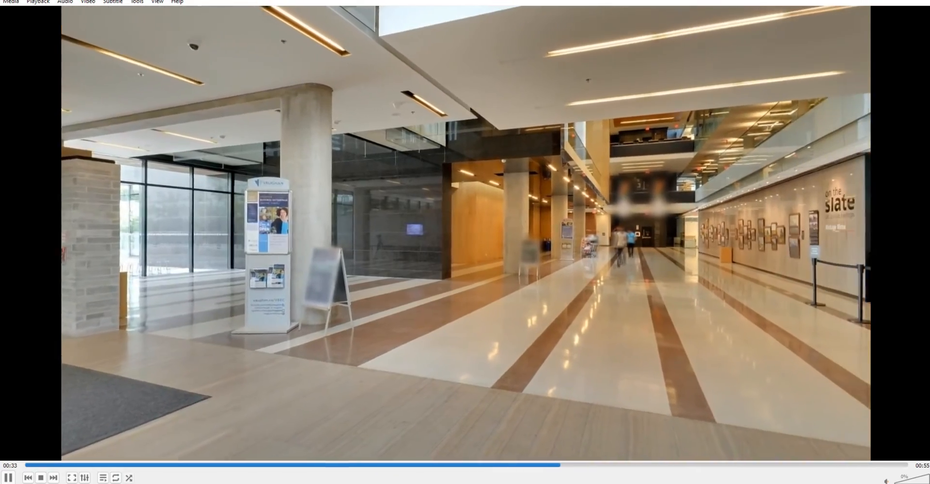
Step: Watch the rendered video in the media player, and return to GoThru to review the slideshow's map and selected slides
{"action": "key", "text": "ctrl+Up"}
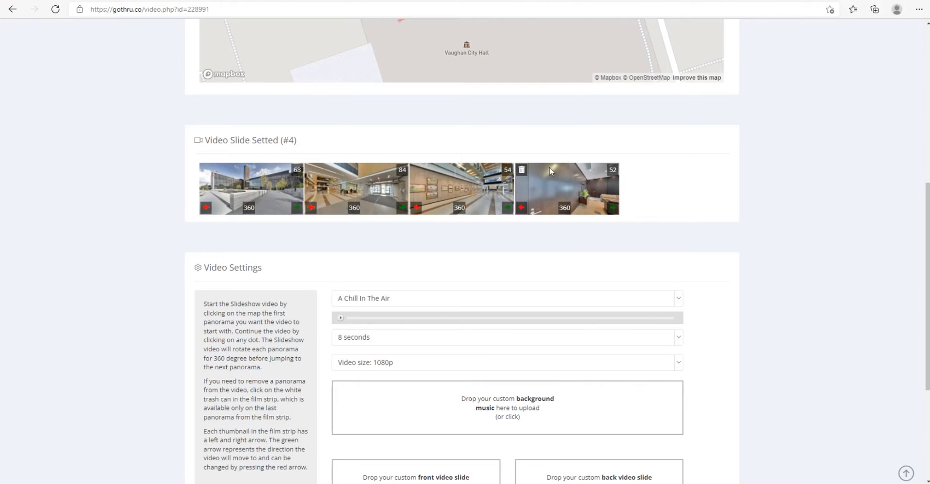
{"action": "scroll", "coordinate": [477, 196], "scroll_direction": "up", "scroll_amount": 7}
{"action": "scroll", "coordinate": [662, 315], "scroll_direction": "down", "scroll_amount": 2}
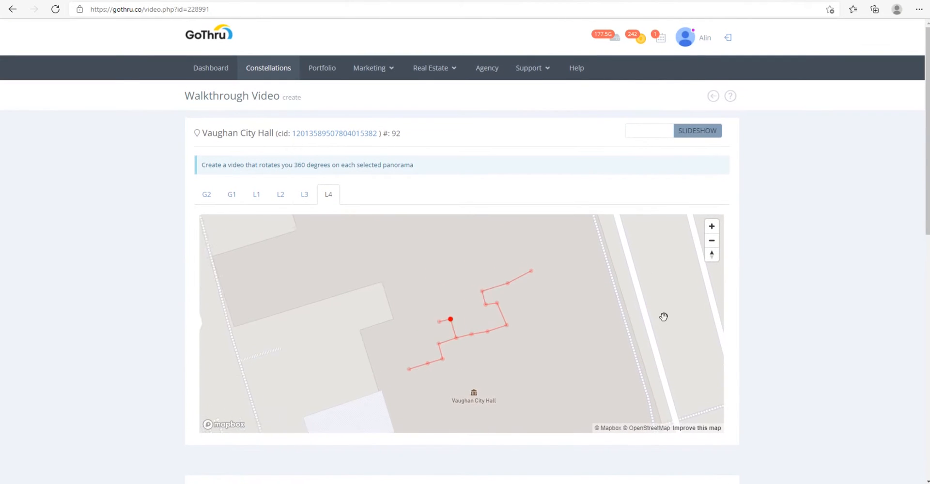
{"action": "scroll", "coordinate": [767, 352], "scroll_direction": "down", "scroll_amount": 5}
{"action": "scroll", "coordinate": [766, 352], "scroll_direction": "up", "scroll_amount": 1}
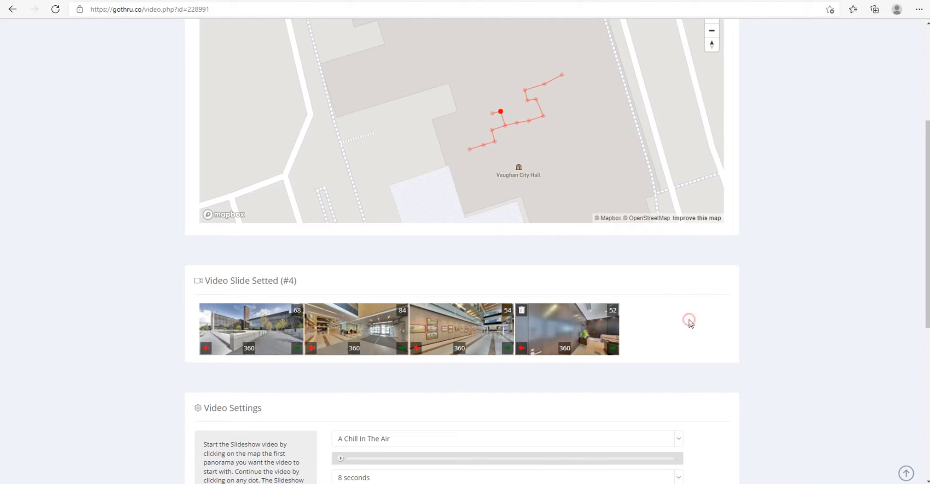
Step: Switch the video mode back to Walking, confirming the deletion of the slideshow selections, and show the floor L1 map
{"action": "scroll", "coordinate": [687, 322], "scroll_direction": "up", "scroll_amount": 5}
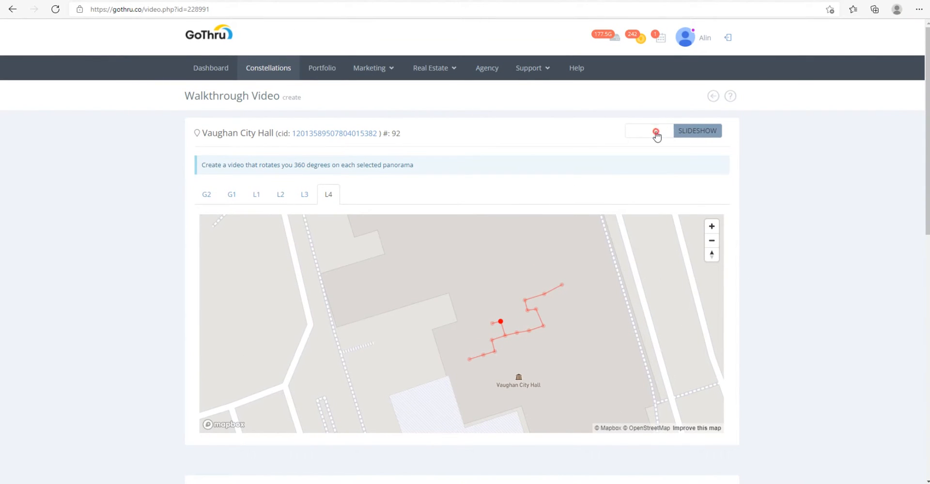
{"action": "left_click", "coordinate": [687, 132]}
{"action": "left_click", "coordinate": [583, 107]}
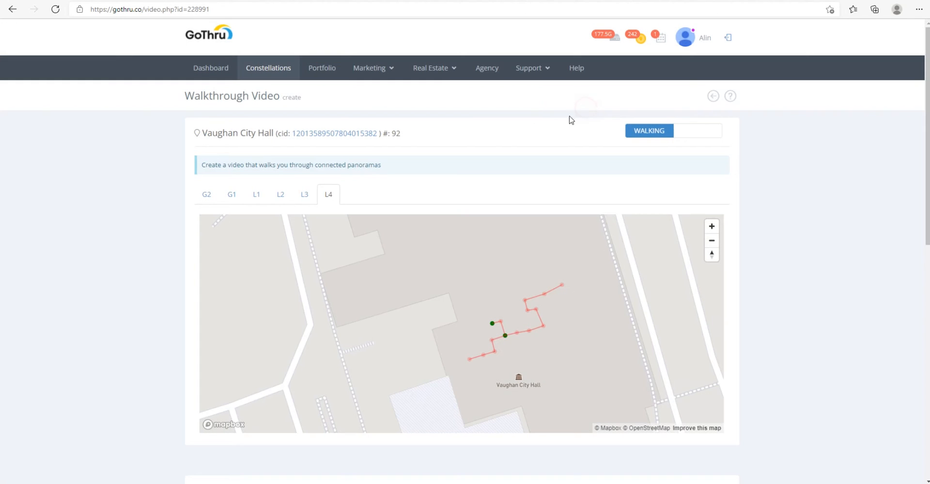
{"action": "left_click", "coordinate": [263, 195]}
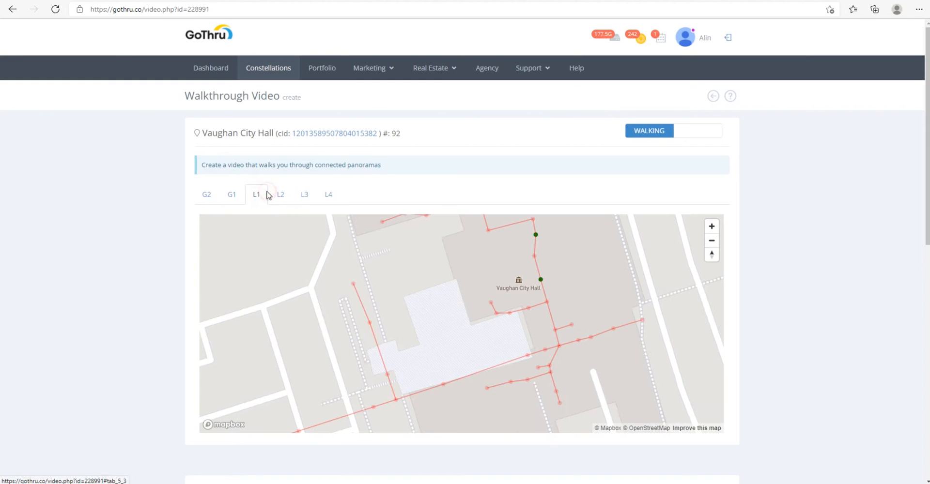
{"action": "left_click", "coordinate": [757, 183]}
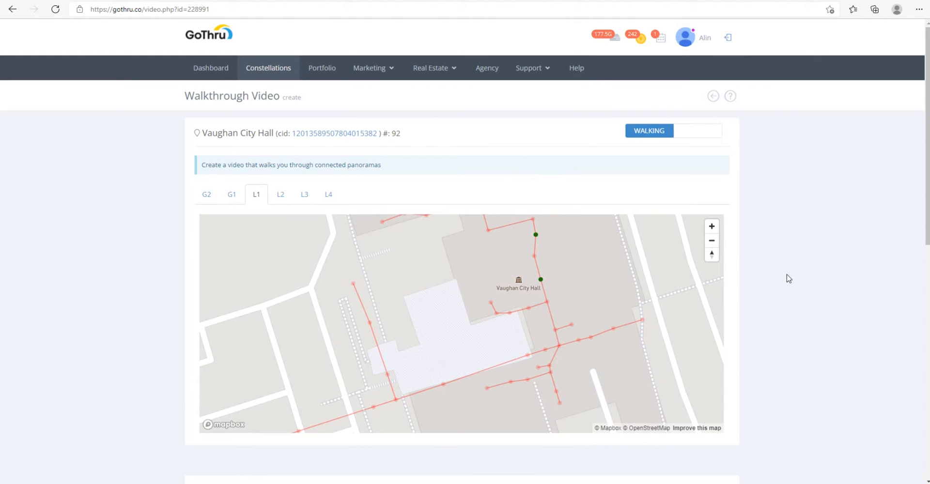
{"action": "scroll", "coordinate": [784, 287], "scroll_direction": "down", "scroll_amount": 2}
{"action": "left_click_drag", "start_coordinate": [483, 284], "coordinate": [450, 299]}
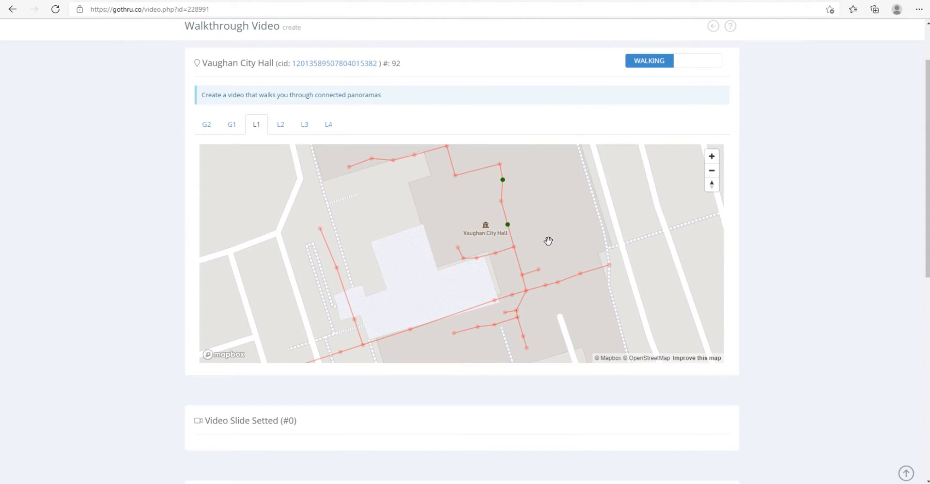
Step: On floor L1, build a walking path from panorama 11 through 77, 57 and 22 to panorama 33
{"action": "left_click_drag", "start_coordinate": [552, 249], "coordinate": [547, 233]}
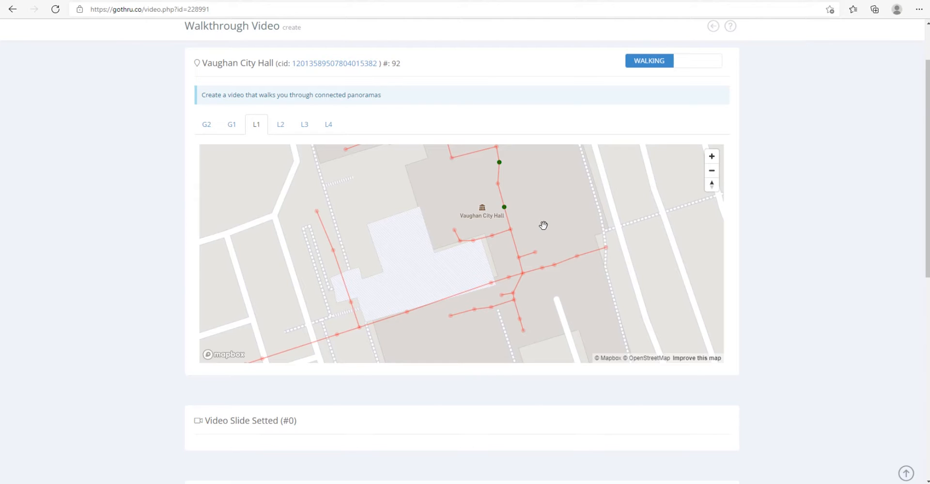
{"action": "left_click", "coordinate": [510, 230]}
{"action": "left_click", "coordinate": [492, 235]}
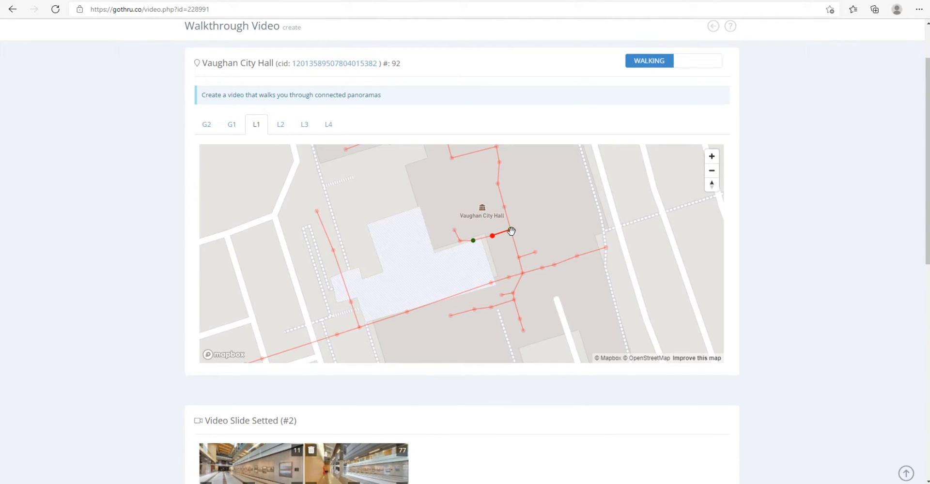
{"action": "mouse_move", "coordinate": [512, 234]}
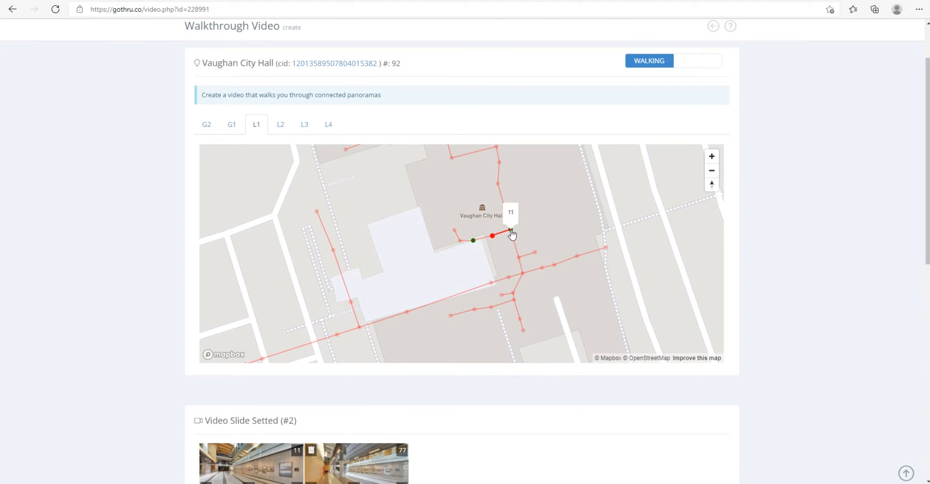
{"action": "left_click", "coordinate": [473, 241]}
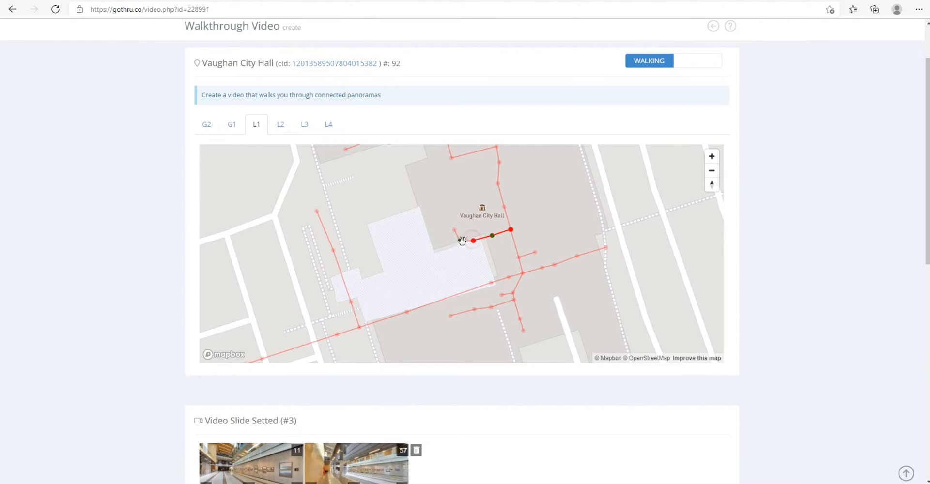
{"action": "left_click", "coordinate": [455, 230]}
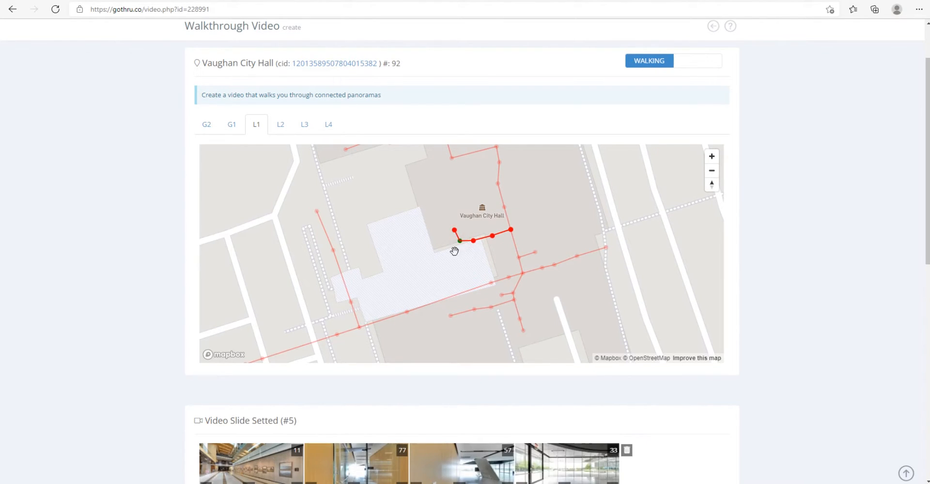
Step: Extend the walking path back from panorama 33 through 22, 57 and 77 to panorama 11
{"action": "left_click", "coordinate": [459, 242]}
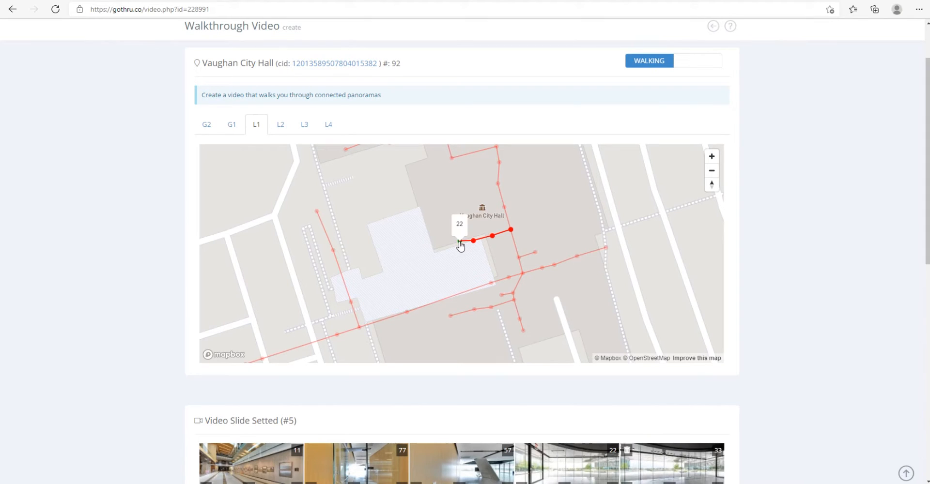
{"action": "left_click", "coordinate": [492, 237]}
{"action": "left_click", "coordinate": [511, 231]}
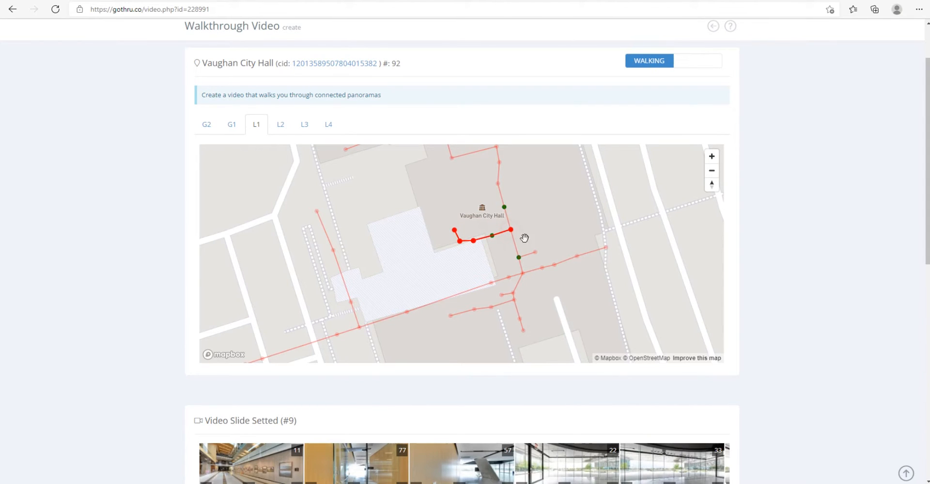
Step: Review the walkthrough's selected slides with their rotation directions and degrees, the video settings, the mode description and the map path
{"action": "scroll", "coordinate": [765, 272], "scroll_direction": "down", "scroll_amount": 4}
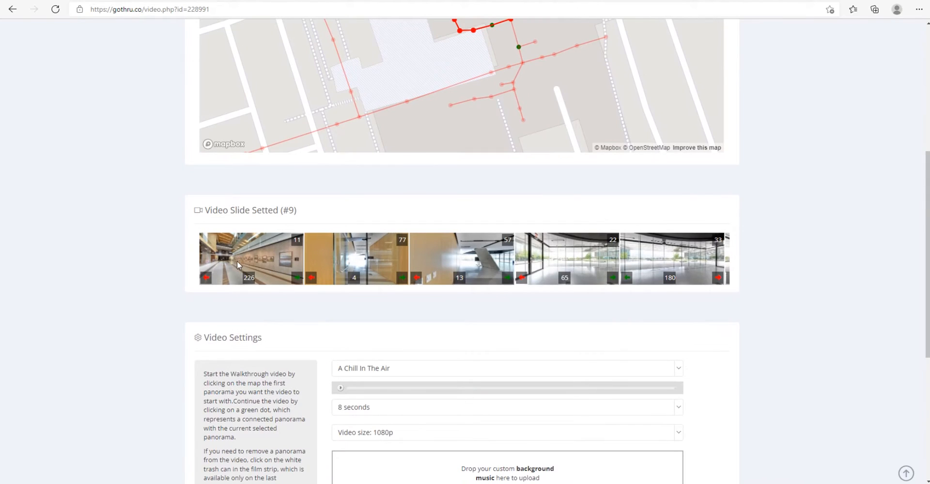
{"action": "scroll", "coordinate": [294, 274], "scroll_direction": "up", "scroll_amount": 2}
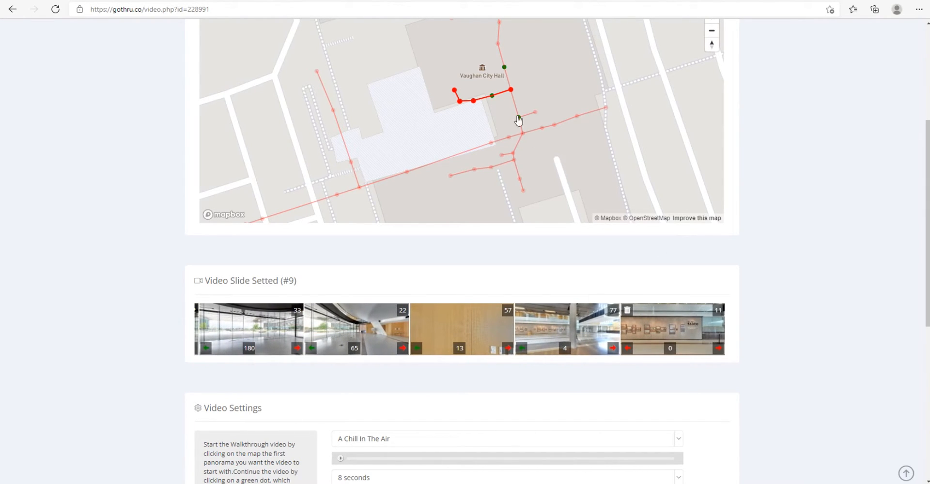
{"action": "scroll", "coordinate": [818, 231], "scroll_direction": "up", "scroll_amount": 3}
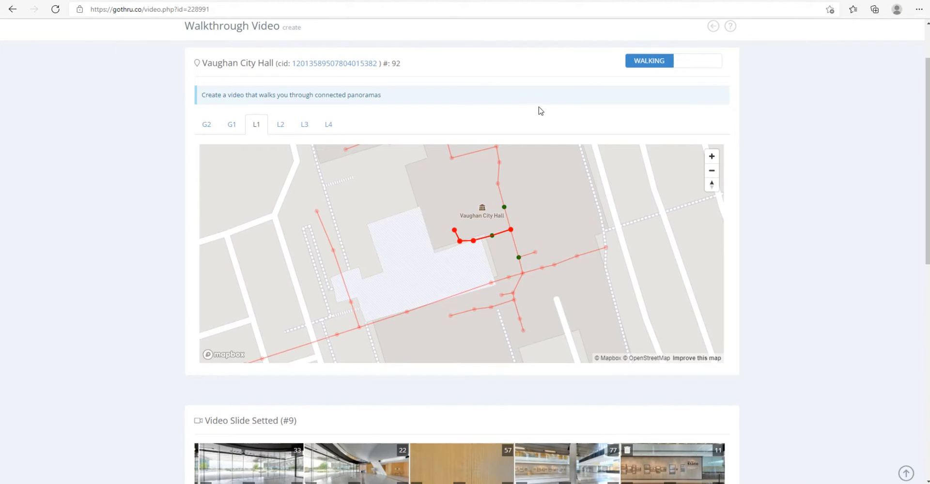
{"action": "scroll", "coordinate": [541, 114], "scroll_direction": "up", "scroll_amount": 2}
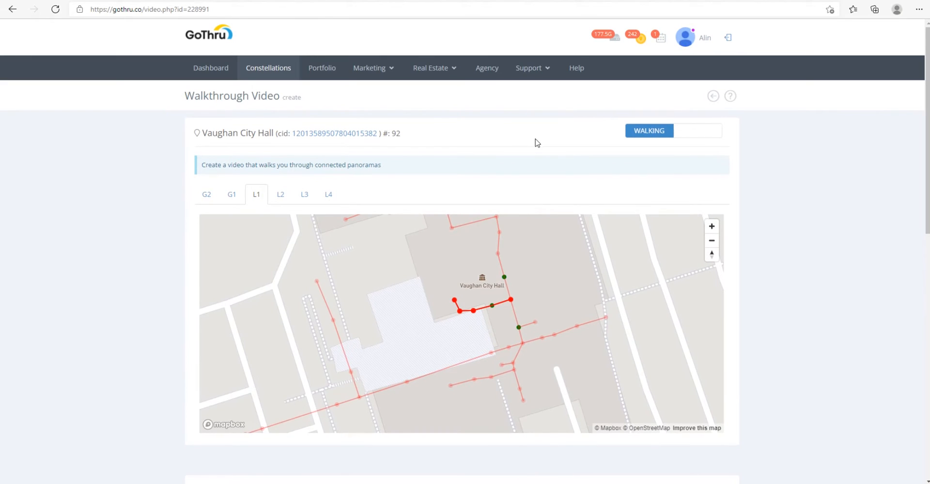
{"action": "scroll", "coordinate": [809, 194], "scroll_direction": "down", "scroll_amount": 10}
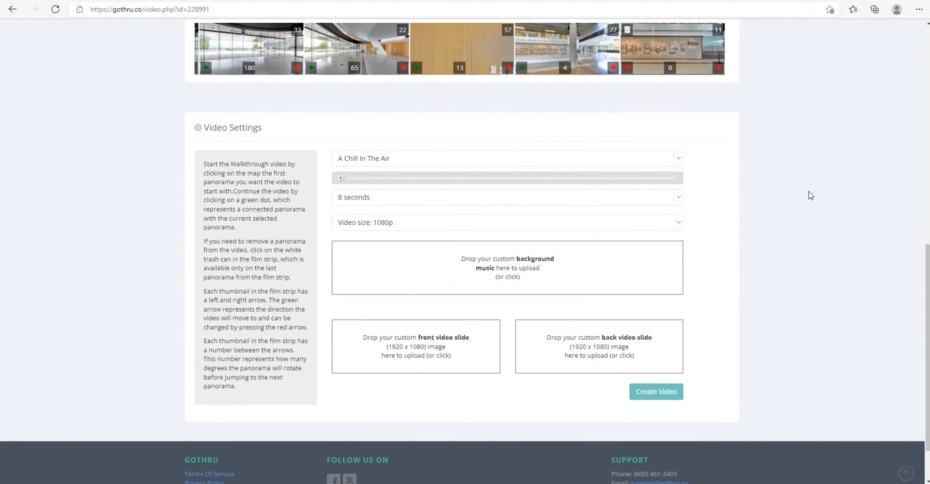
{"action": "scroll", "coordinate": [810, 196], "scroll_direction": "up", "scroll_amount": 10}
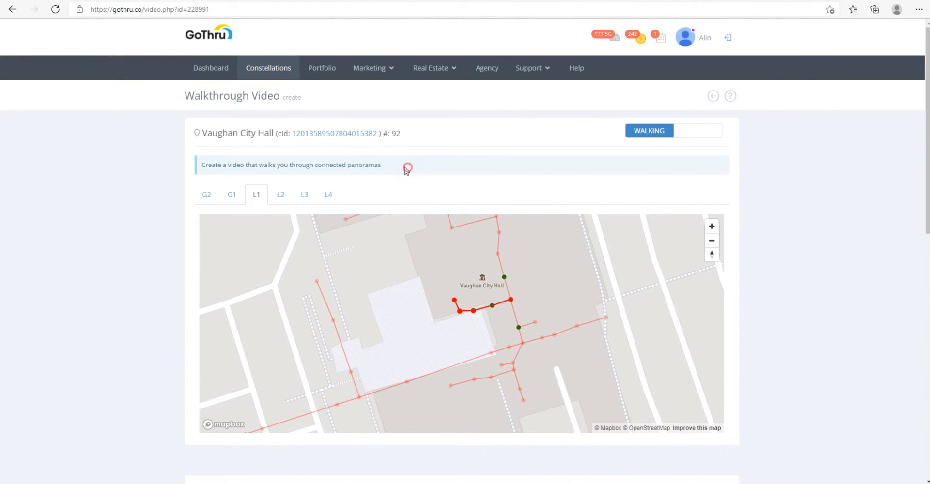
{"action": "left_click_drag", "start_coordinate": [409, 170], "coordinate": [226, 159]}
{"action": "left_click", "coordinate": [311, 160]}
{"action": "scroll", "coordinate": [549, 126], "scroll_direction": "down", "scroll_amount": 1}
{"action": "scroll", "coordinate": [772, 191], "scroll_direction": "down", "scroll_amount": 4}
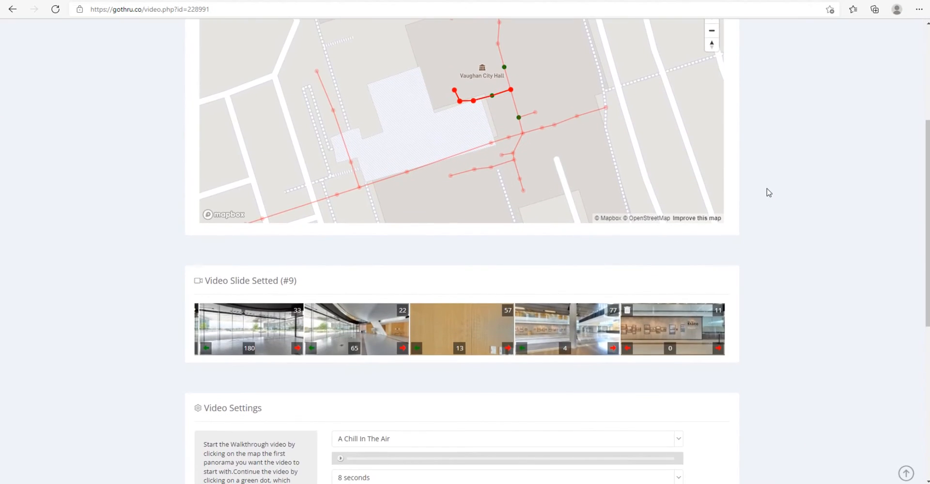
{"action": "scroll", "coordinate": [766, 188], "scroll_direction": "up", "scroll_amount": 5}
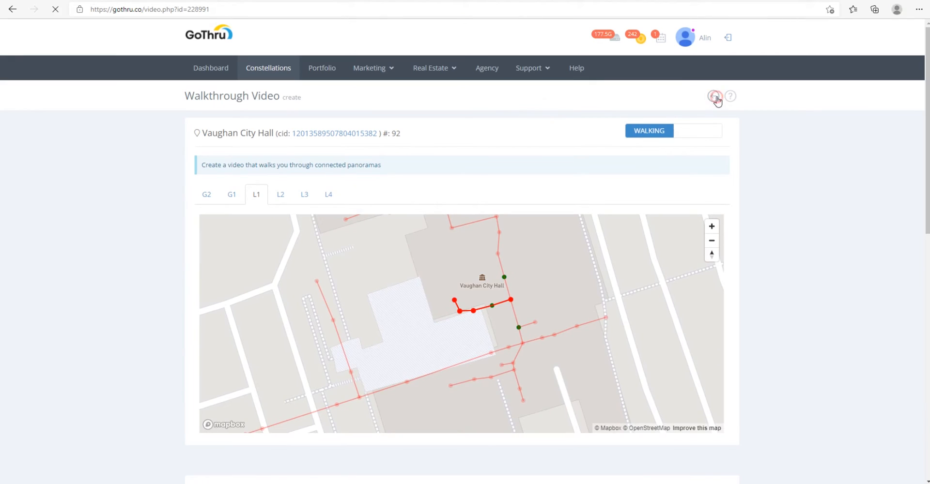
Step: Return to the Vaughan City Hall tour's Tools page and reopen the Walkthrough Video creation page
{"action": "left_click", "coordinate": [713, 96]}
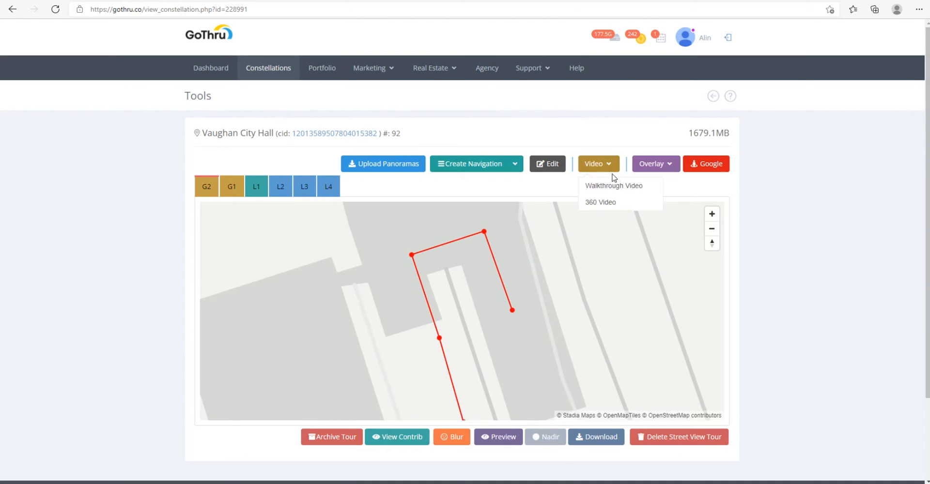
{"action": "left_click", "coordinate": [611, 185]}
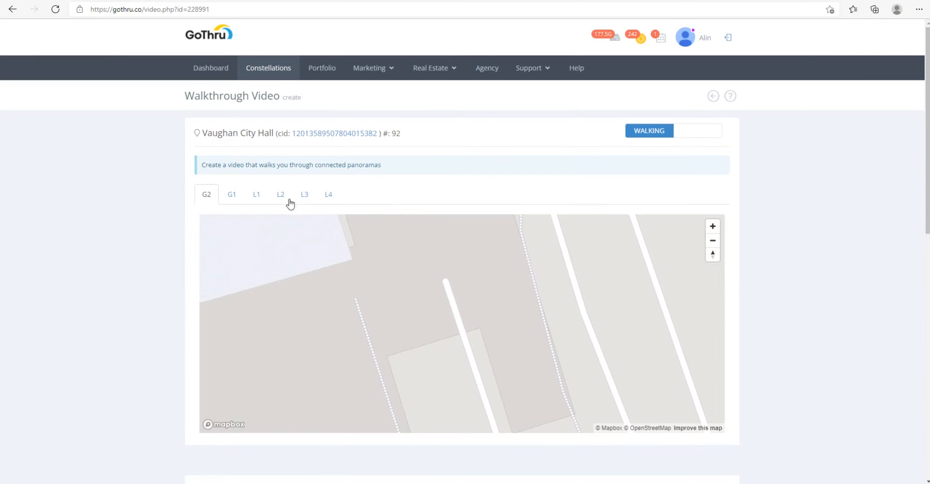
{"action": "left_click_drag", "start_coordinate": [421, 139], "coordinate": [256, 138]}
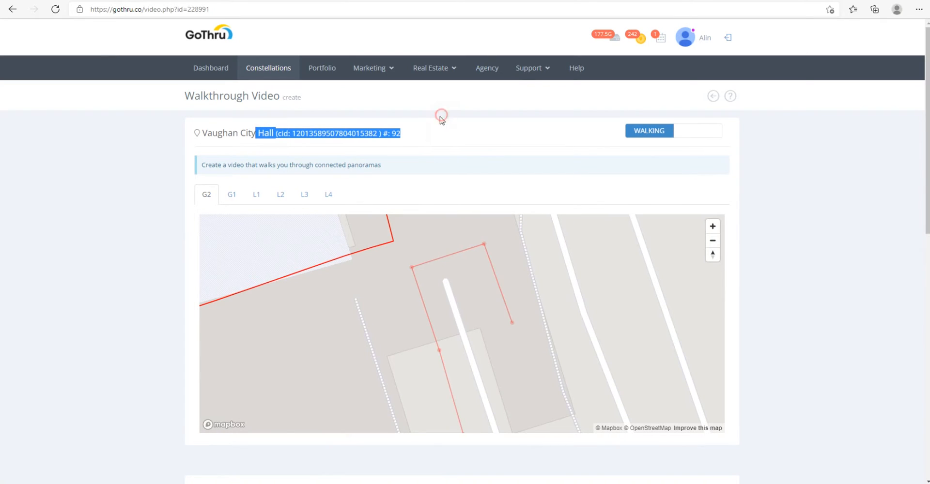
{"action": "left_click", "coordinate": [441, 121]}
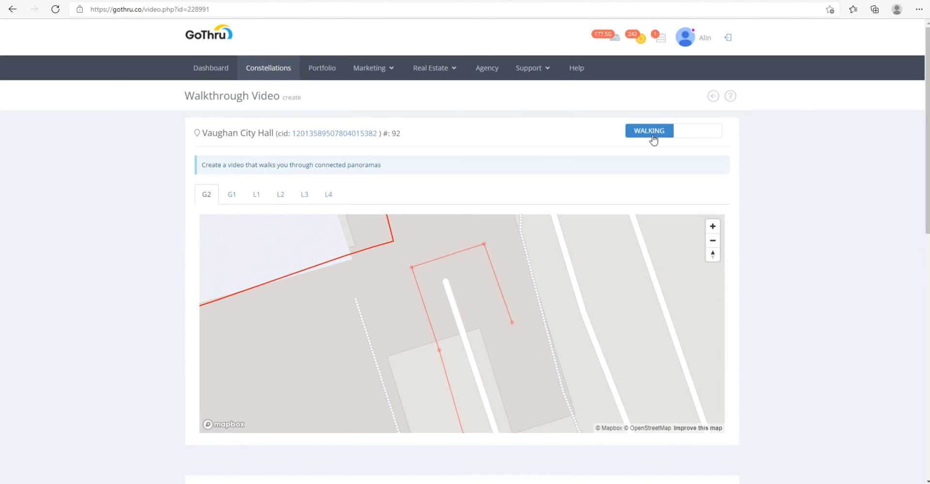
Step: View the walking path on floor L1 around panorama 8, and return from the VLC player to the Walkthrough Video page
{"action": "scroll", "coordinate": [442, 291], "scroll_direction": "down", "scroll_amount": 1}
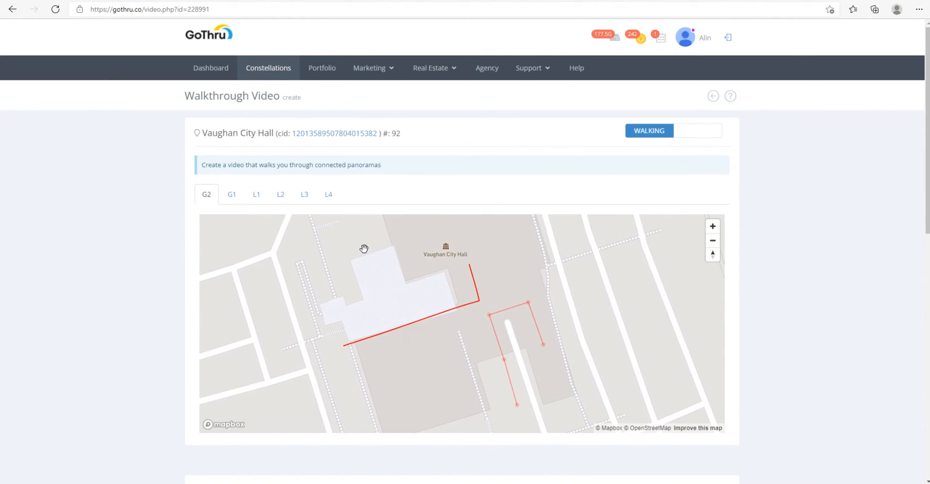
{"action": "left_click", "coordinate": [257, 195]}
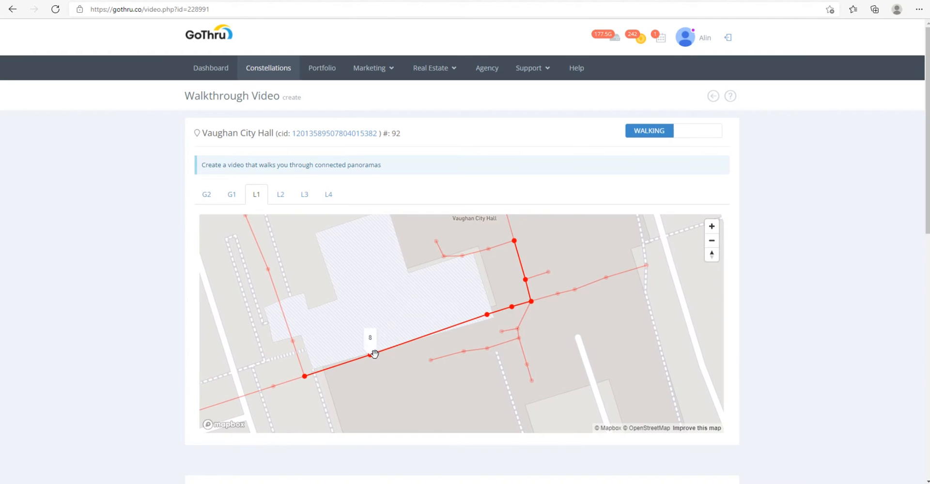
{"action": "left_click", "coordinate": [372, 355]}
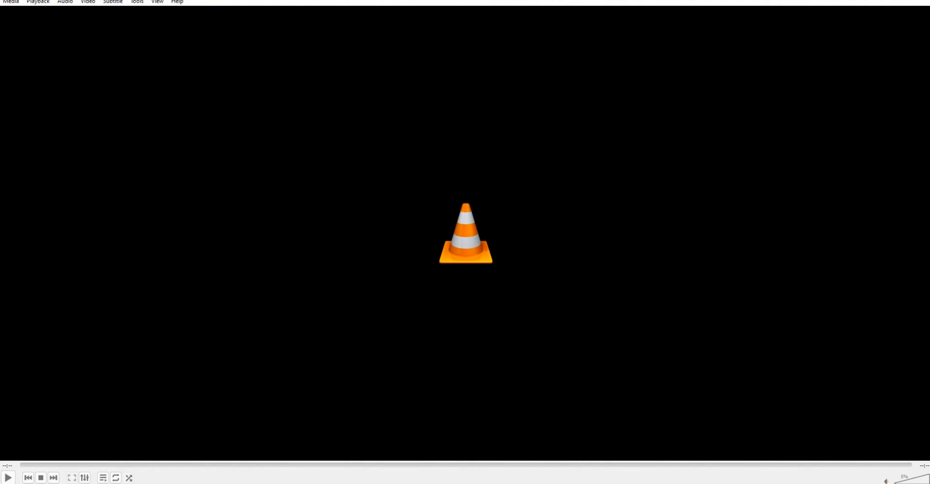
{"action": "left_click_drag", "start_coordinate": [571, 0], "coordinate": [185, 61]}
{"action": "left_click", "coordinate": [843, 63]}
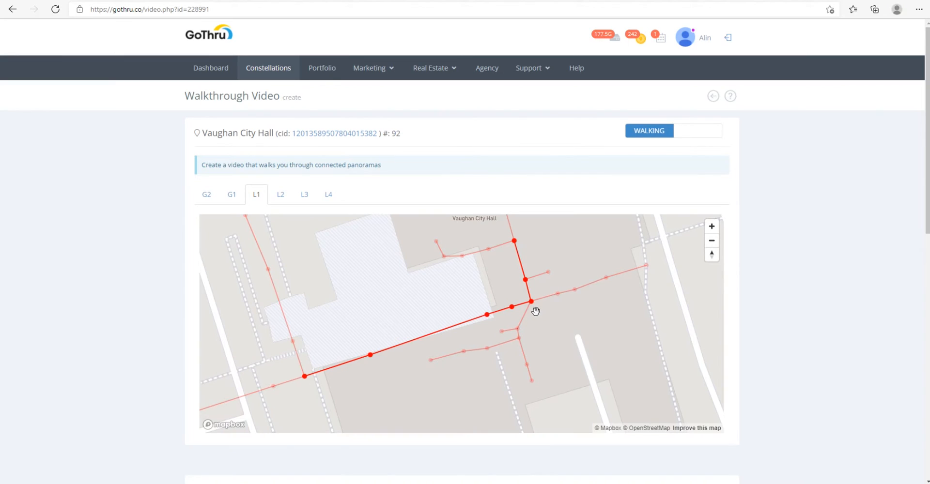
Step: Switch the Vaughan City Hall video from Walking to Slideshow mode
{"action": "mouse_move", "coordinate": [526, 279]}
{"action": "left_click", "coordinate": [695, 132]}
{"action": "left_click", "coordinate": [584, 109]}
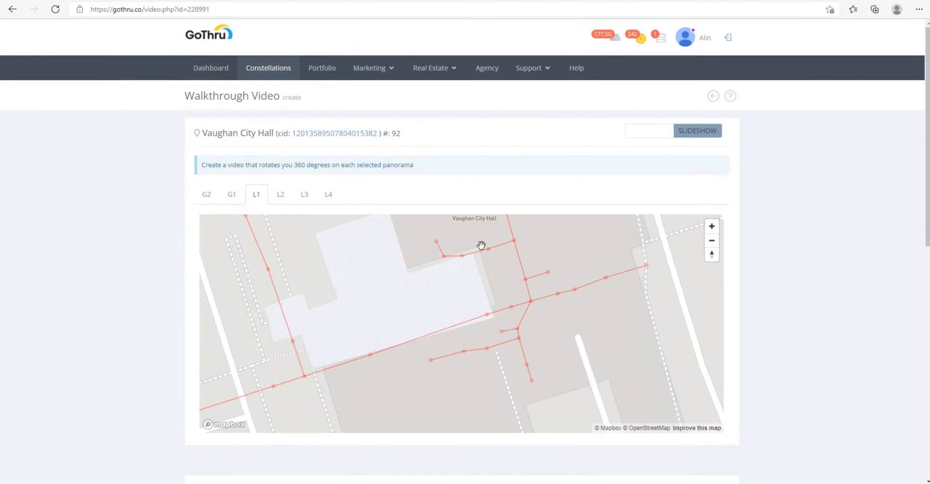
Step: On the floor L1 map, add panoramas 8 and 69 as the first two slides of the slideshow
{"action": "scroll", "coordinate": [390, 352], "scroll_direction": "down", "scroll_amount": 1}
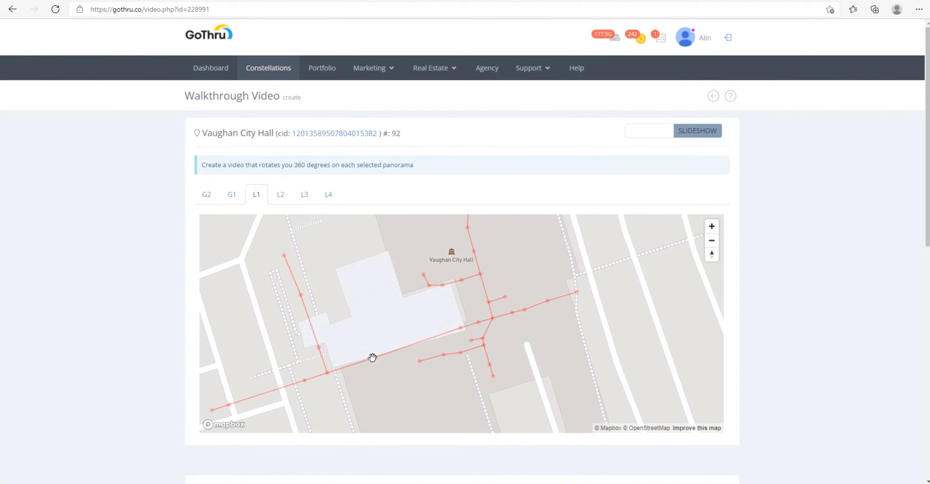
{"action": "left_click", "coordinate": [372, 358]}
{"action": "scroll", "coordinate": [417, 369], "scroll_direction": "down", "scroll_amount": 1}
{"action": "scroll", "coordinate": [775, 344], "scroll_direction": "down", "scroll_amount": 4}
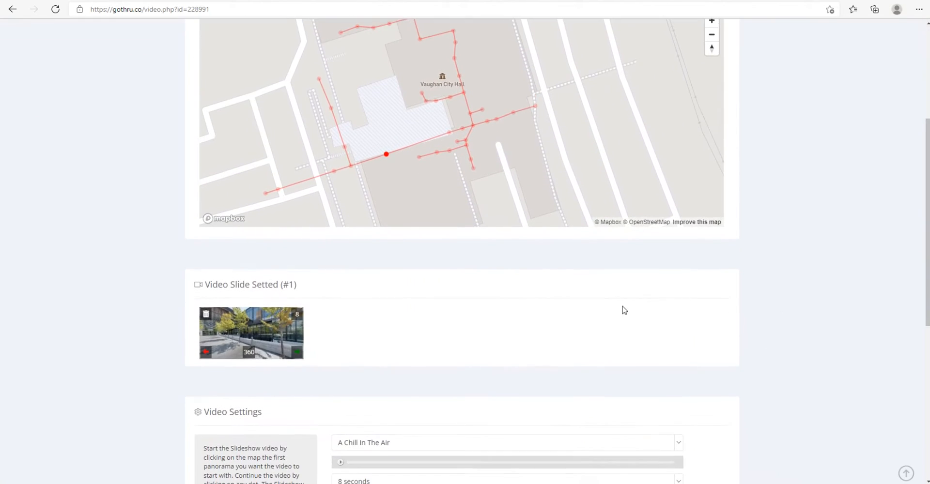
{"action": "left_click", "coordinate": [449, 128]}
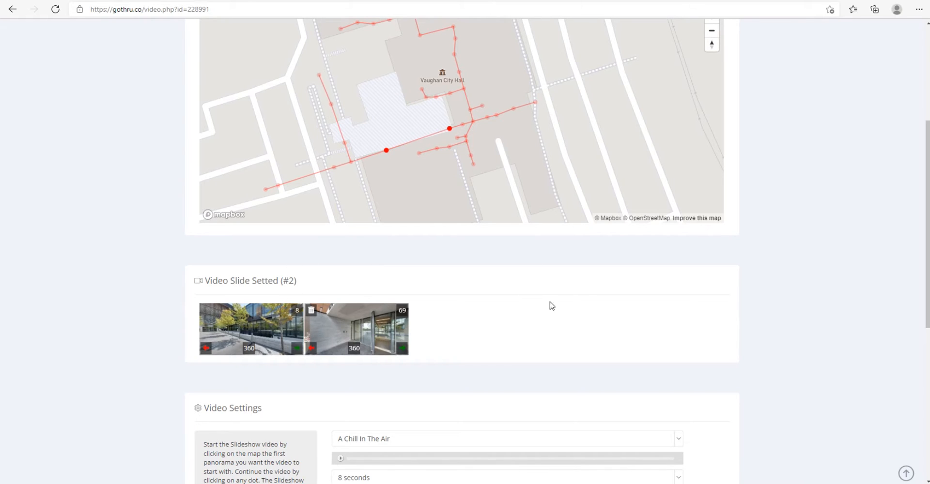
Step: Extend the slideshow with panoramas 16, 84 and 43 from the floor L1 map
{"action": "scroll", "coordinate": [541, 300], "scroll_direction": "up", "scroll_amount": 3}
{"action": "left_click", "coordinate": [463, 265]}
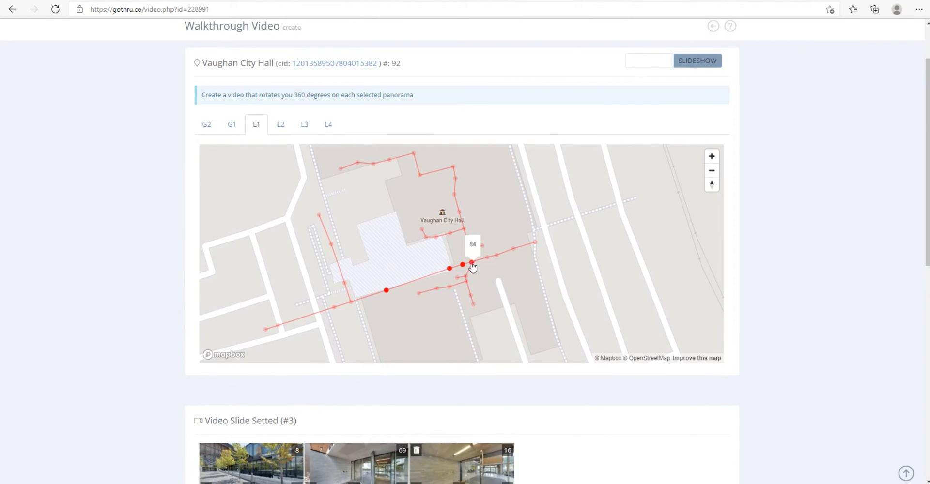
{"action": "left_click", "coordinate": [473, 263]}
{"action": "left_click", "coordinate": [470, 251]}
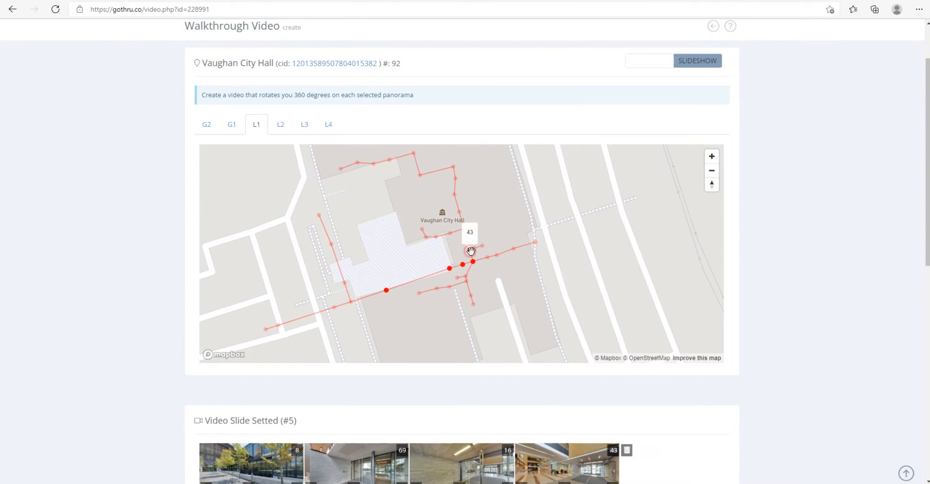
{"action": "scroll", "coordinate": [544, 344], "scroll_direction": "down", "scroll_amount": 2}
{"action": "scroll", "coordinate": [785, 298], "scroll_direction": "down", "scroll_amount": 3}
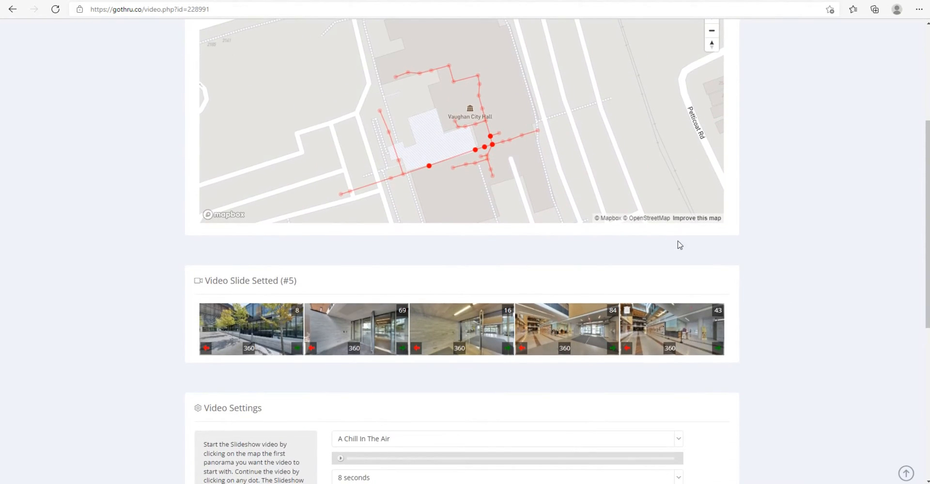
Step: Review the slideshow's mode description, the selected panoramas on the map and each slide's rotation direction and degrees
{"action": "scroll", "coordinate": [679, 245], "scroll_direction": "up", "scroll_amount": 5}
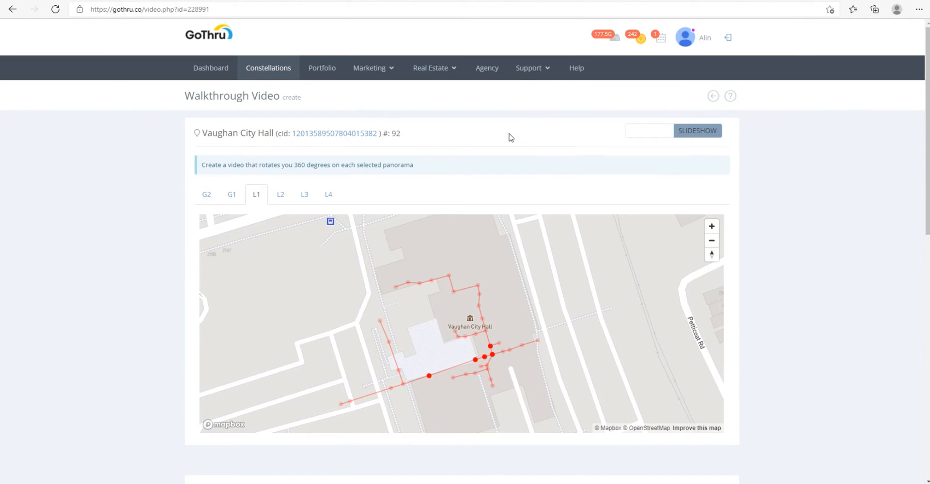
{"action": "left_click", "coordinate": [448, 120]}
{"action": "scroll", "coordinate": [583, 133], "scroll_direction": "down", "scroll_amount": 3}
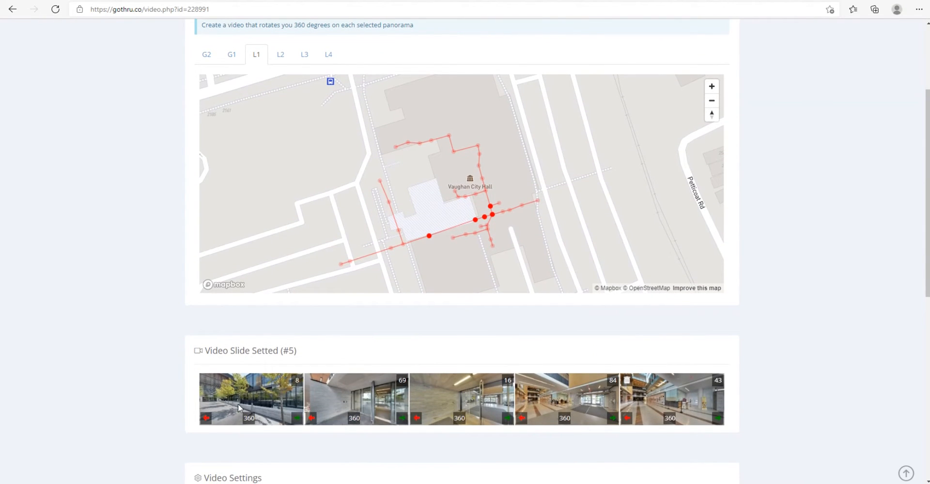
{"action": "scroll", "coordinate": [697, 326], "scroll_direction": "up", "scroll_amount": 3}
{"action": "scroll", "coordinate": [713, 325], "scroll_direction": "down", "scroll_amount": 1}
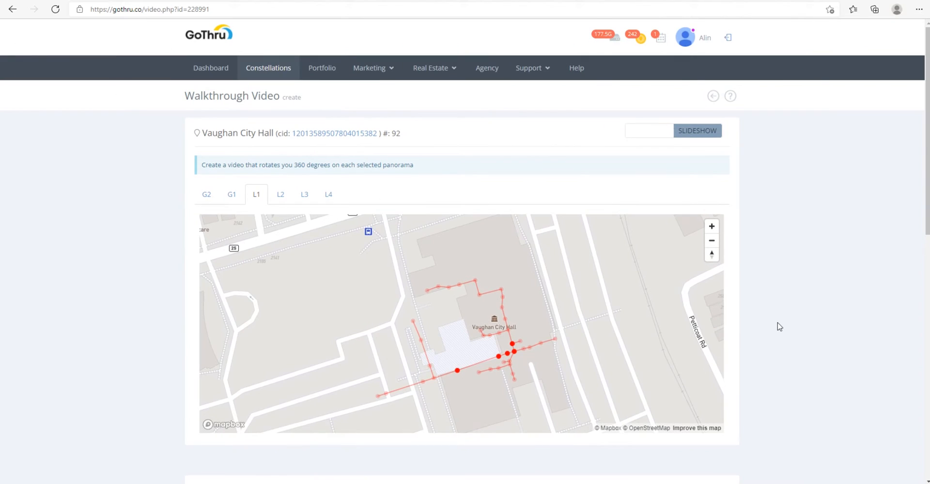
{"action": "scroll", "coordinate": [777, 327], "scroll_direction": "down", "scroll_amount": 3}
{"action": "scroll", "coordinate": [777, 327], "scroll_direction": "down", "scroll_amount": 1}
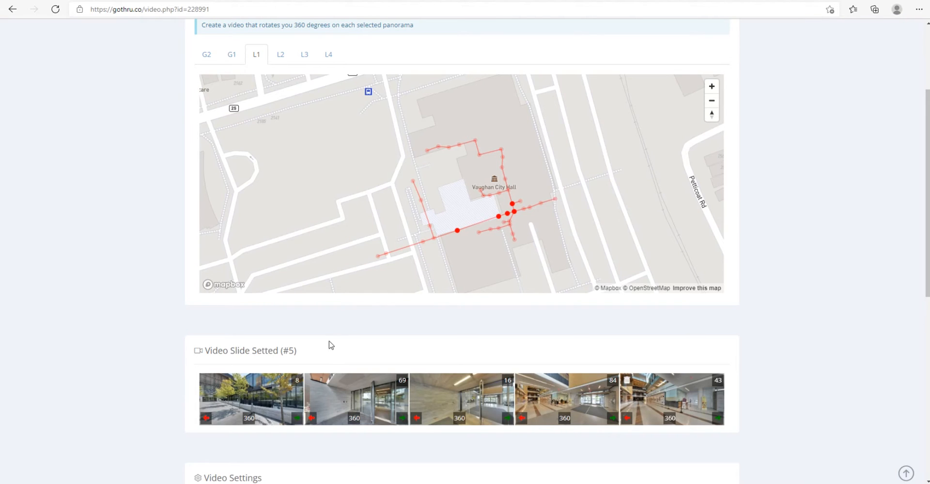
Step: Return to the Vaughan City Hall tour's Tools page and open the 360 Video creation page
{"action": "scroll", "coordinate": [489, 159], "scroll_direction": "up", "scroll_amount": 3}
{"action": "left_click", "coordinate": [713, 96]}
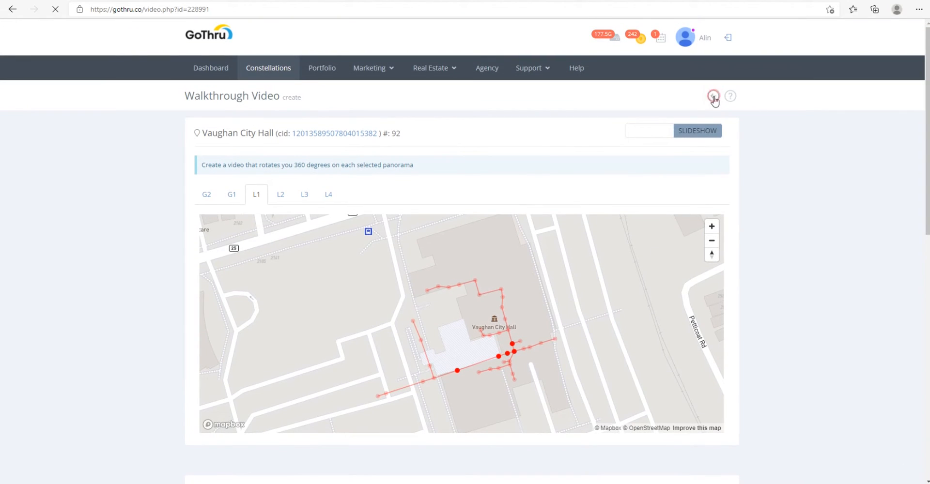
{"action": "mouse_move", "coordinate": [599, 164]}
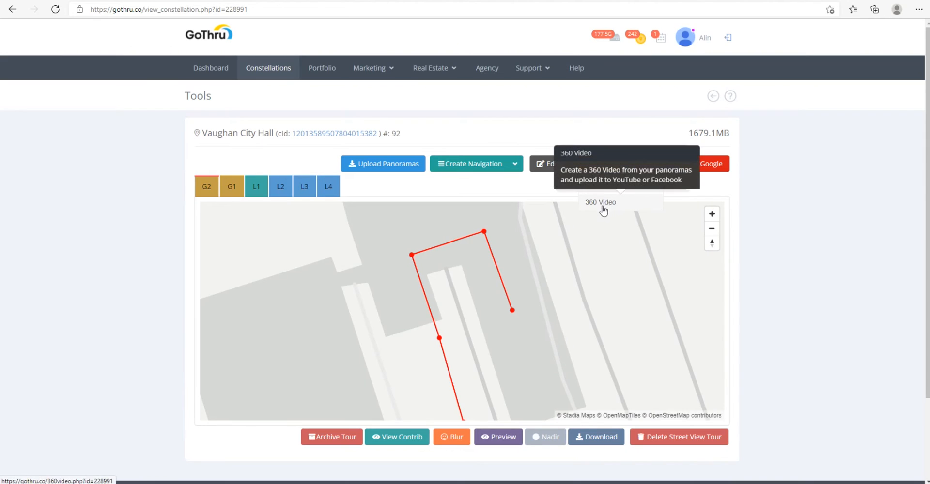
{"action": "left_click", "coordinate": [616, 205]}
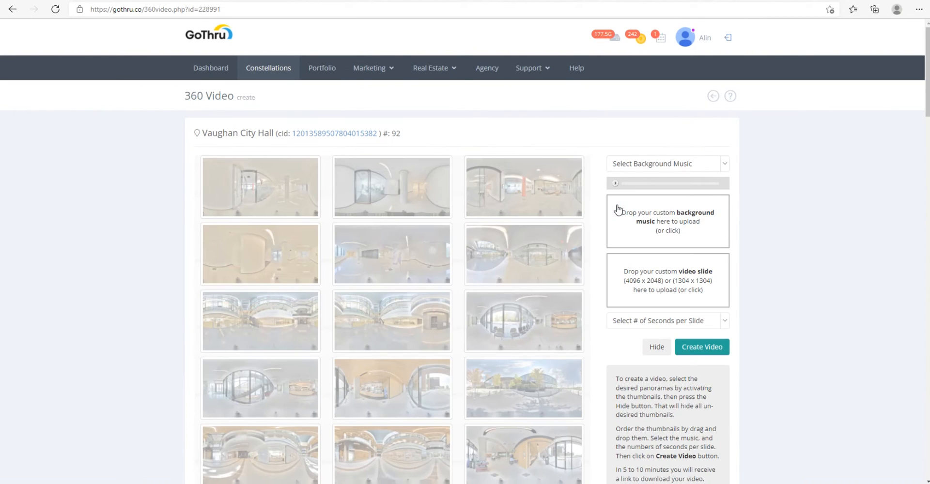
Step: Select eight panoramas for the 360 video, two from each of the first four rows of thumbnails
{"action": "left_click", "coordinate": [271, 198]}
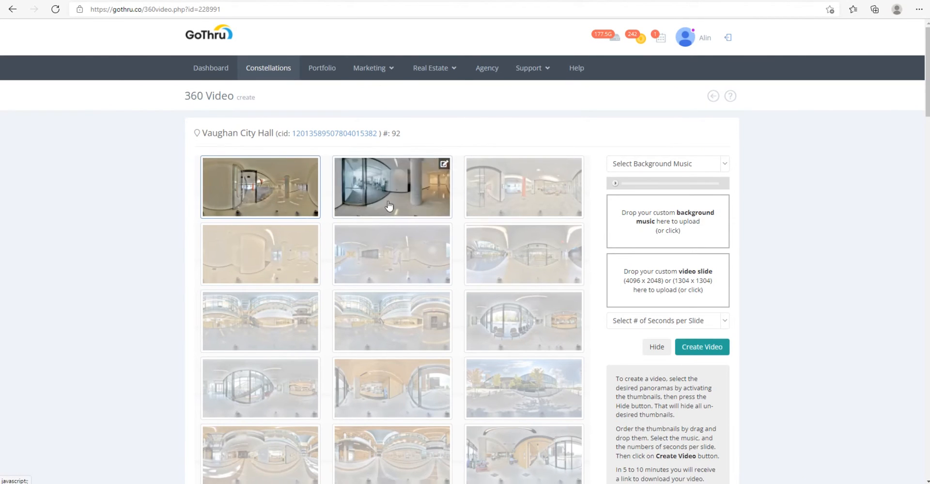
{"action": "left_click", "coordinate": [508, 203]}
{"action": "left_click", "coordinate": [288, 267]}
{"action": "left_click", "coordinate": [492, 264]}
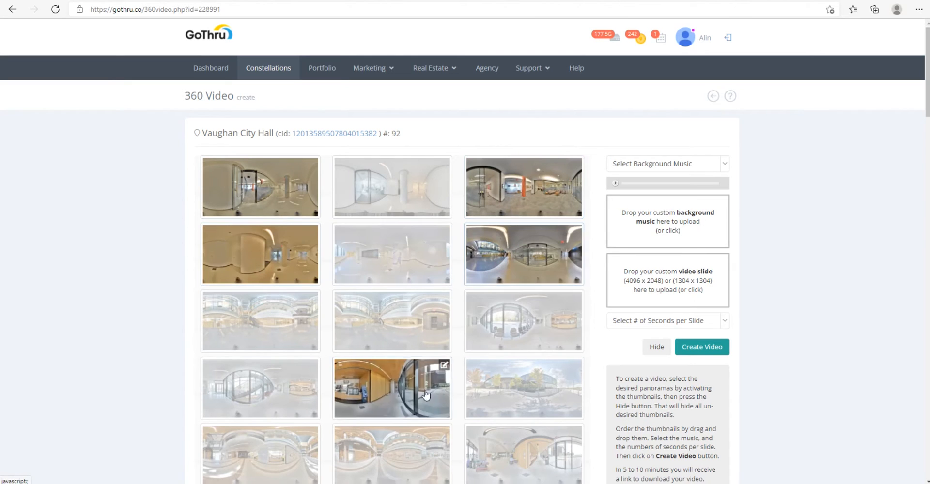
{"action": "left_click", "coordinate": [420, 331]}
{"action": "left_click", "coordinate": [520, 322]}
{"action": "left_click", "coordinate": [393, 390]}
{"action": "left_click", "coordinate": [518, 390]}
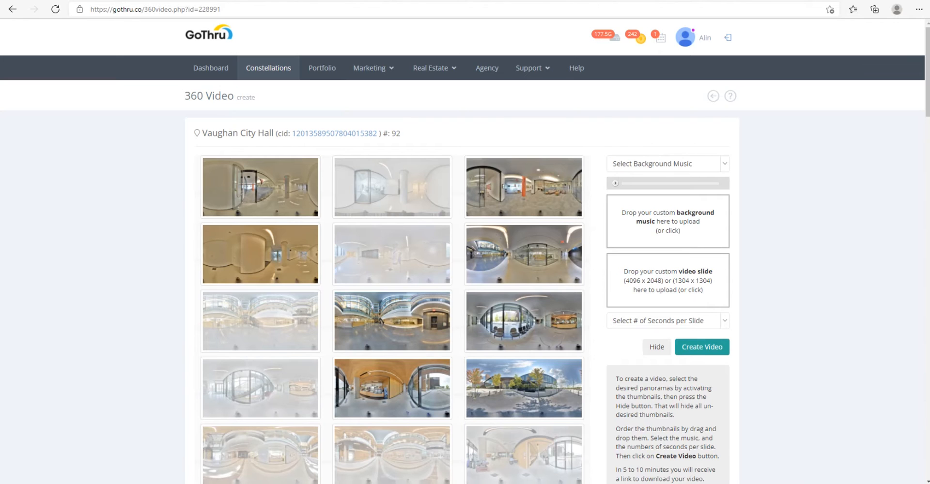
Step: Switch to the Mercedes Me Store Markham 360 video on YouTube and set its playback quality to 2160s
{"action": "left_click_drag", "start_coordinate": [929, 203], "coordinate": [581, 1]}
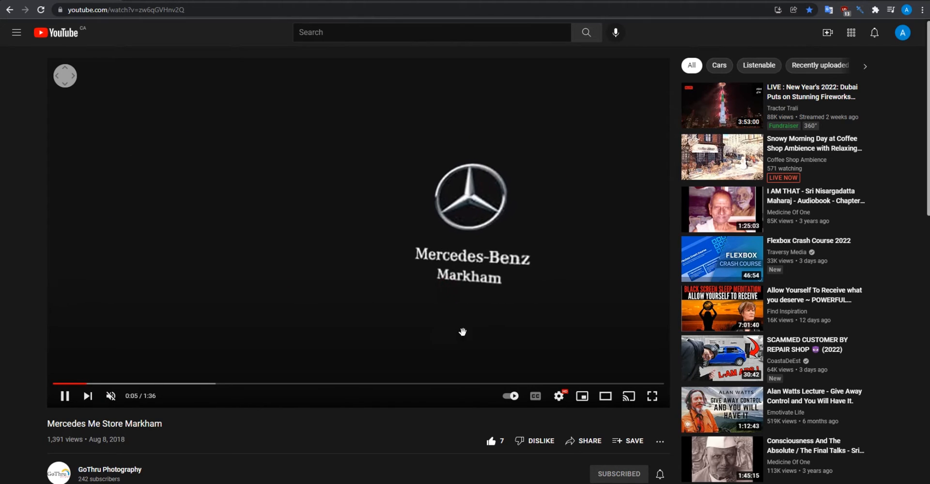
{"action": "left_click", "coordinate": [558, 396]}
{"action": "left_click", "coordinate": [624, 368]}
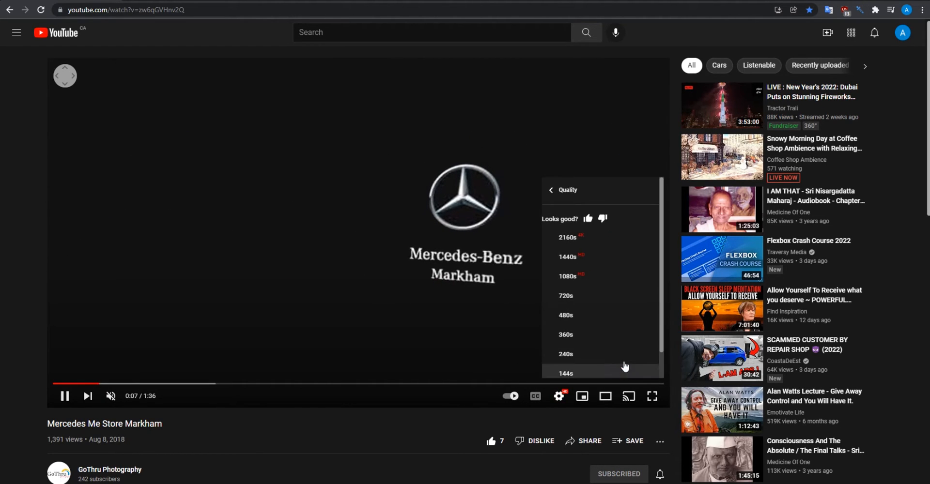
{"action": "left_click", "coordinate": [569, 238]}
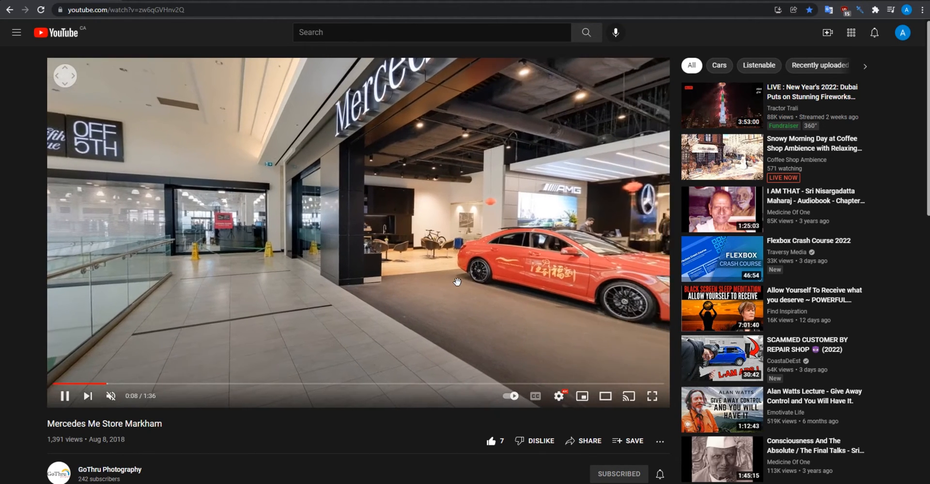
Step: Look around the showroom in the playing 360 video and pause it
{"action": "left_click_drag", "start_coordinate": [457, 282], "coordinate": [396, 289]}
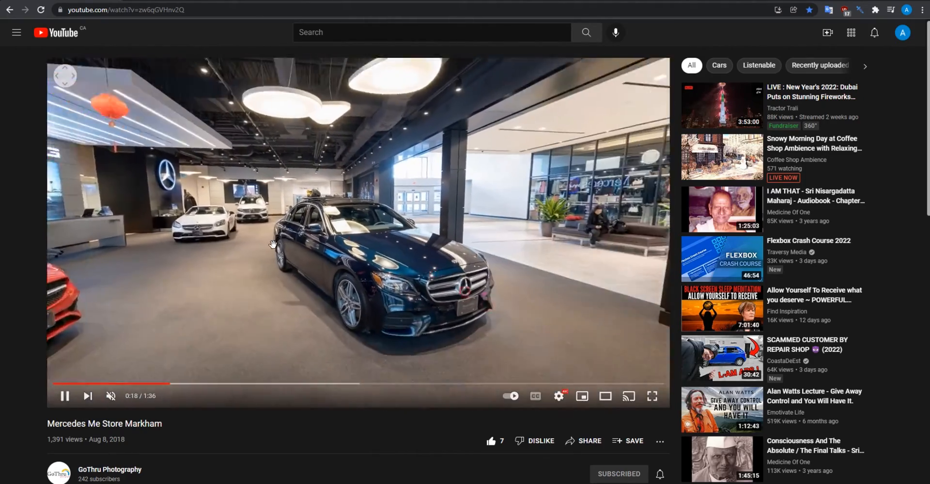
{"action": "left_click_drag", "start_coordinate": [273, 245], "coordinate": [435, 277]}
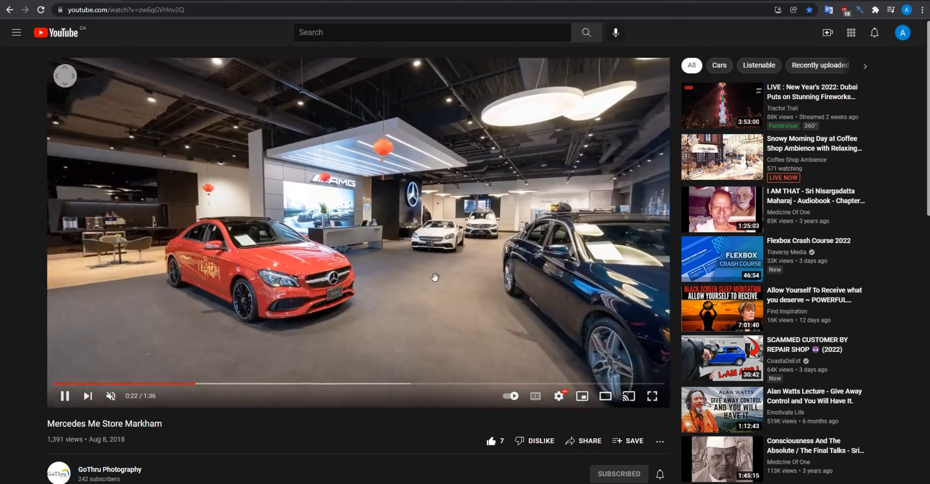
{"action": "left_click", "coordinate": [300, 359]}
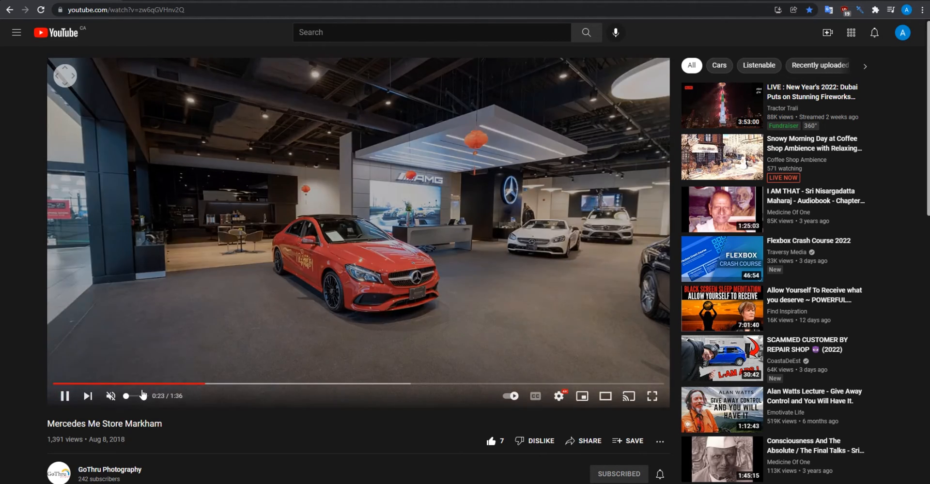
Step: Skip forward through the scenes of the 360 video, and go back to about 0:28
{"action": "left_click", "coordinate": [240, 384]}
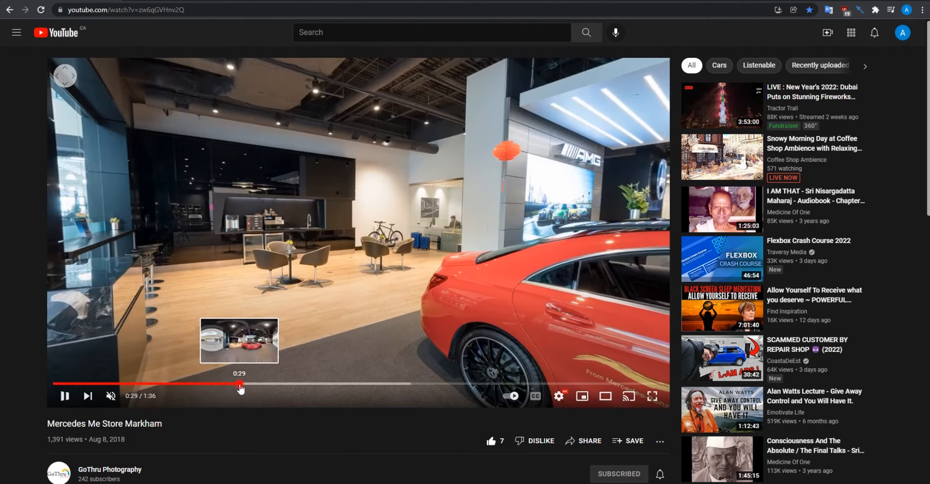
{"action": "left_click", "coordinate": [278, 384]}
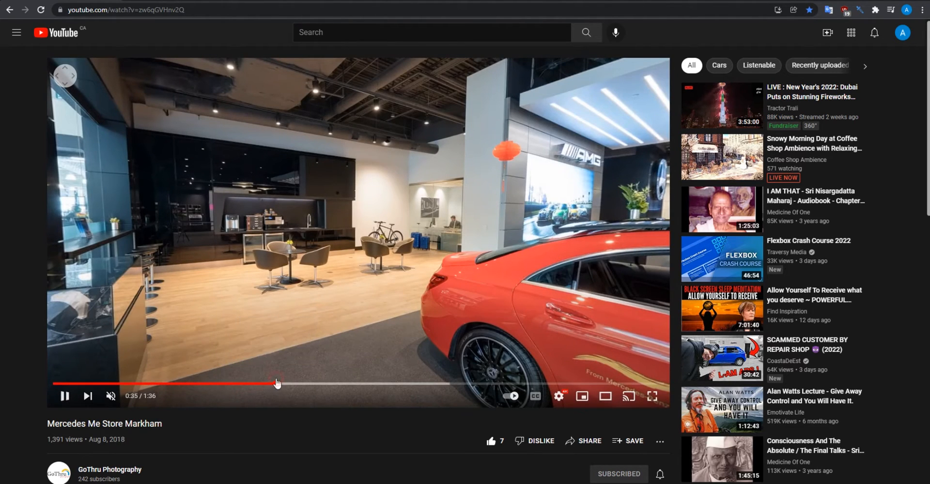
{"action": "left_click", "coordinate": [330, 383]}
{"action": "left_click", "coordinate": [426, 384]}
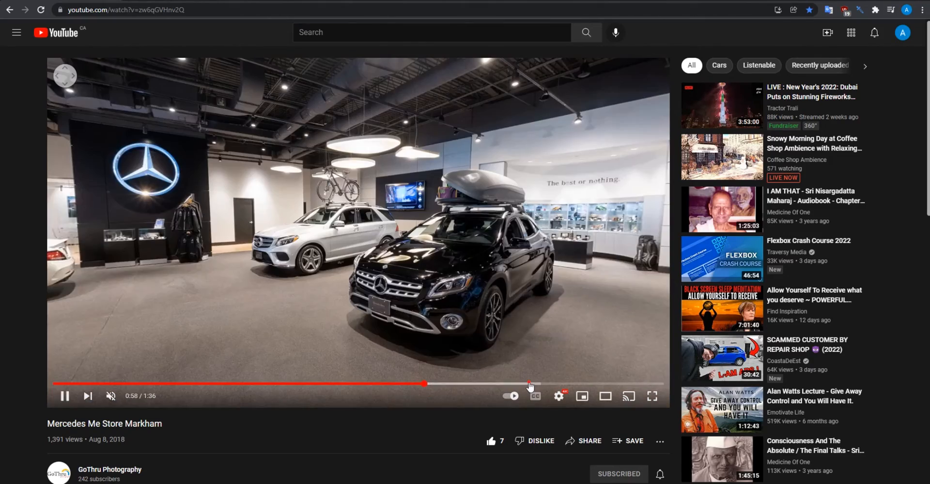
{"action": "left_click", "coordinate": [530, 384]}
{"action": "left_click", "coordinate": [243, 384]}
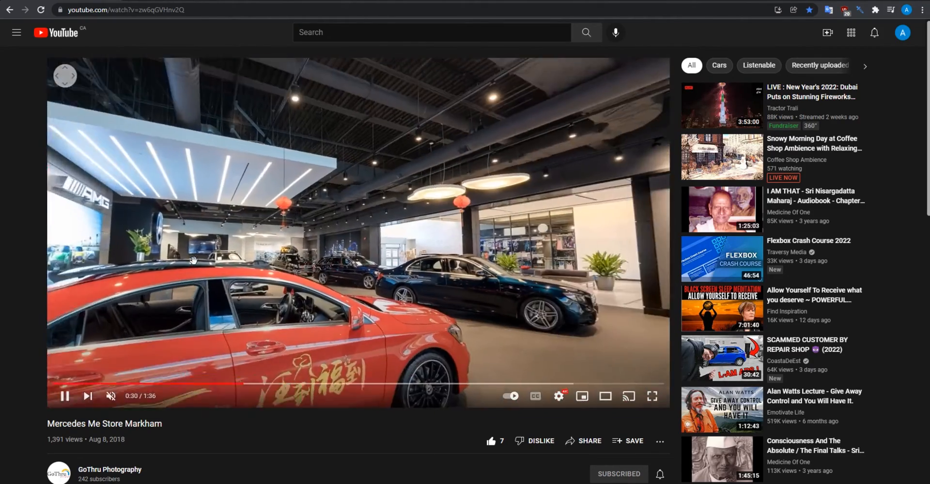
Step: Look around the remaining showroom scenes while the 360 video plays to its end, and leave the YouTube page
{"action": "left_click_drag", "start_coordinate": [194, 260], "coordinate": [470, 221]}
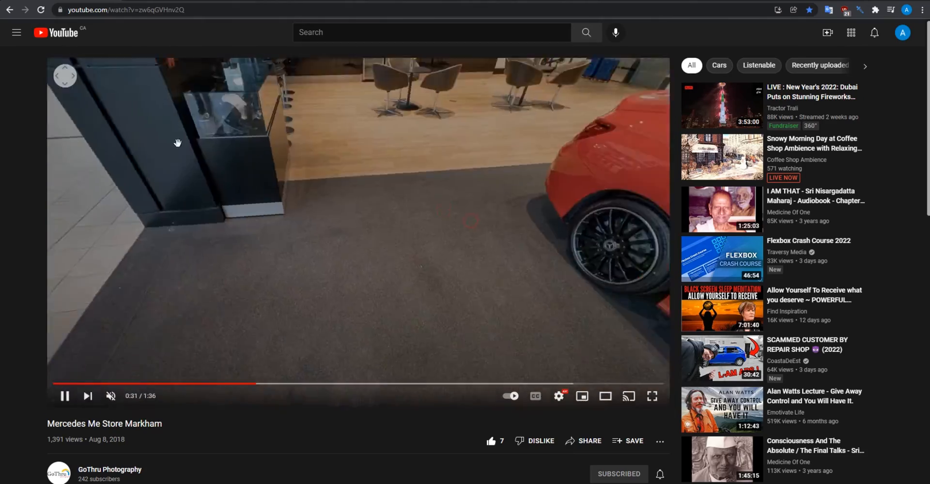
{"action": "left_click_drag", "start_coordinate": [178, 143], "coordinate": [422, 279]}
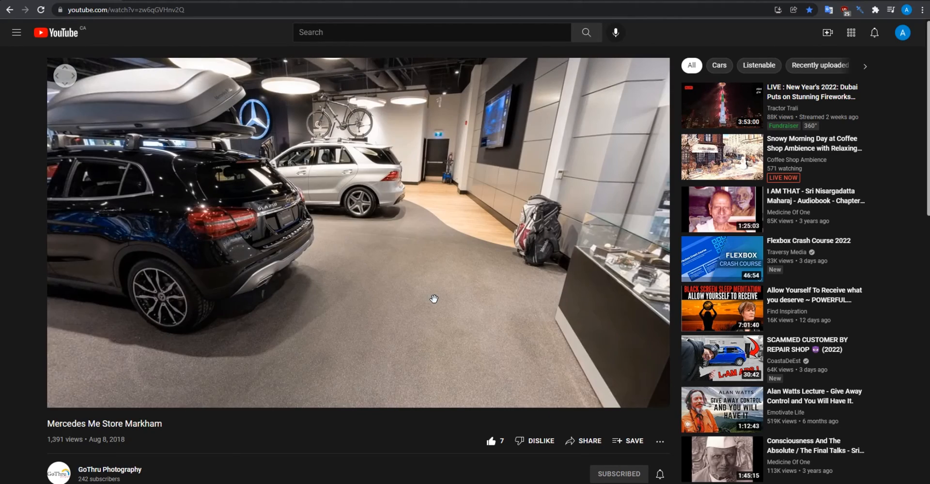
{"action": "mouse_move", "coordinate": [447, 280]}
{"action": "left_mouse_down"}
{"action": "mouse_move", "coordinate": [461, 295]}
{"action": "mouse_move", "coordinate": [446, 310]}
{"action": "mouse_move", "coordinate": [446, 279]}
{"action": "left_mouse_up"}
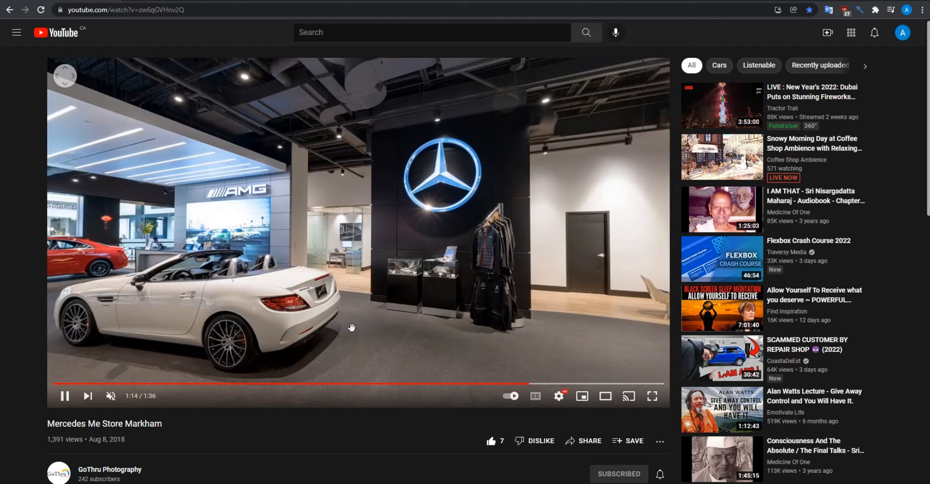
{"action": "left_click_drag", "start_coordinate": [363, 316], "coordinate": [384, 295]}
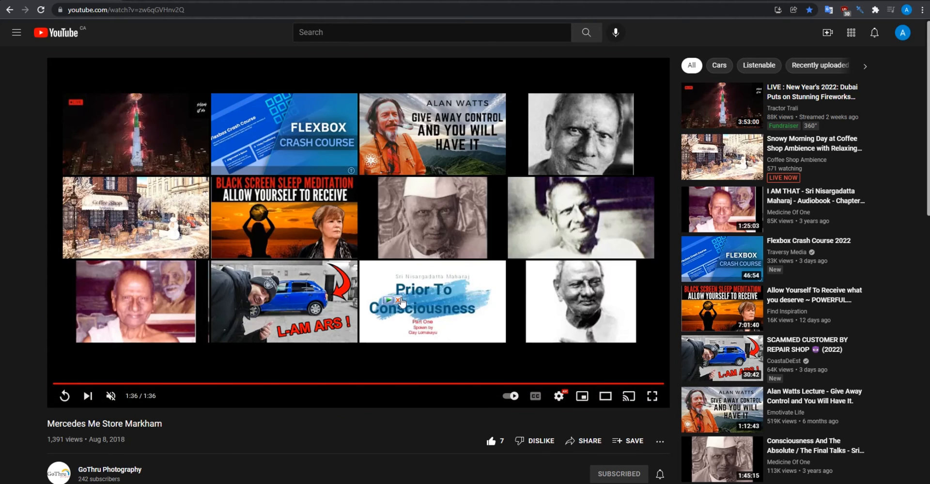
{"action": "key", "text": "alt+Left"}
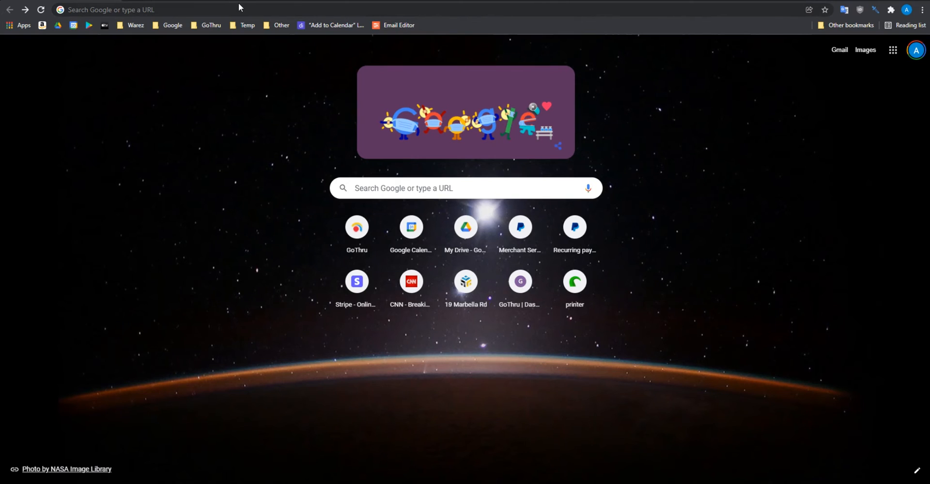
Step: Switch back to GoThru, leave the 360 Video page for the Vaughan City Hall tour's Tools page, and show its video options
{"action": "left_click_drag", "start_coordinate": [247, 1], "coordinate": [927, 290]}
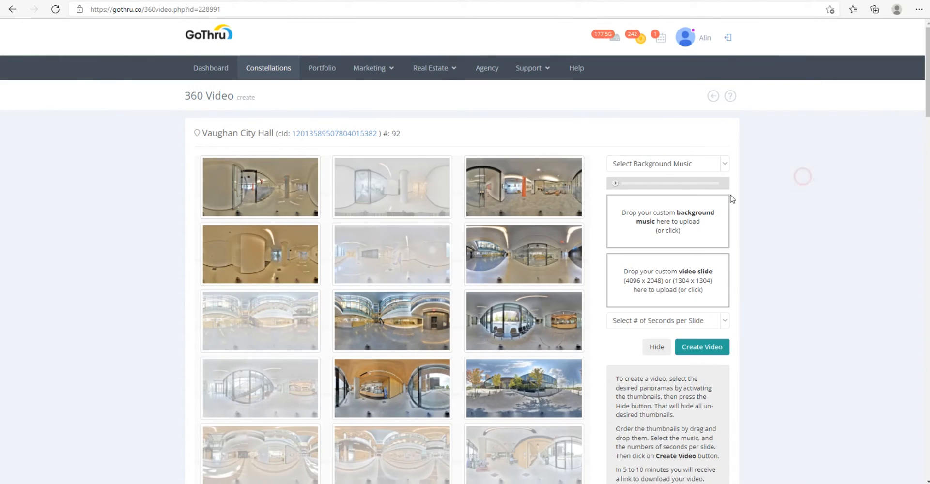
{"action": "left_click", "coordinate": [538, 107]}
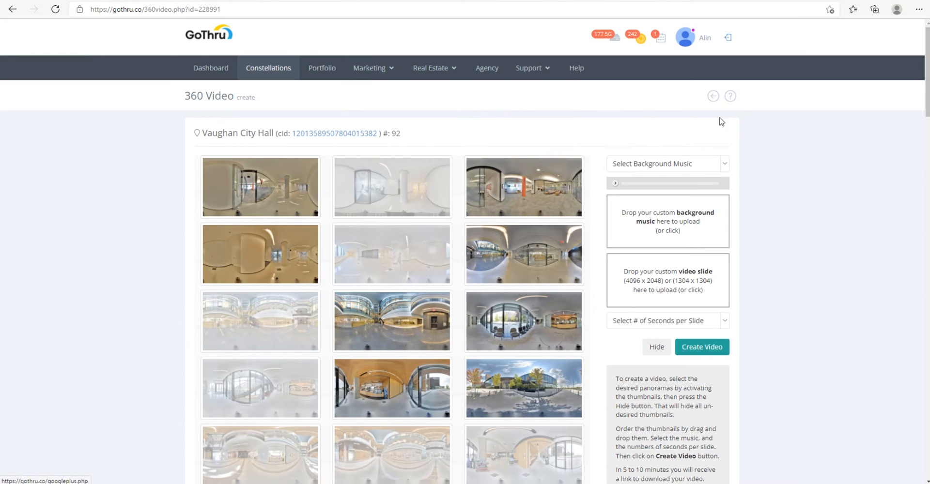
{"action": "left_click", "coordinate": [713, 97]}
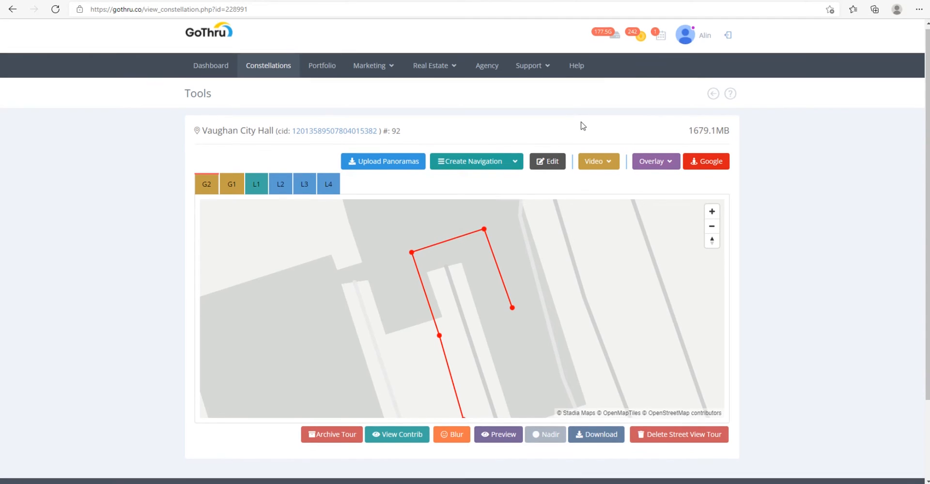
{"action": "scroll", "coordinate": [583, 125], "scroll_direction": "down", "scroll_amount": 2}
{"action": "scroll", "coordinate": [583, 125], "scroll_direction": "up", "scroll_amount": 2}
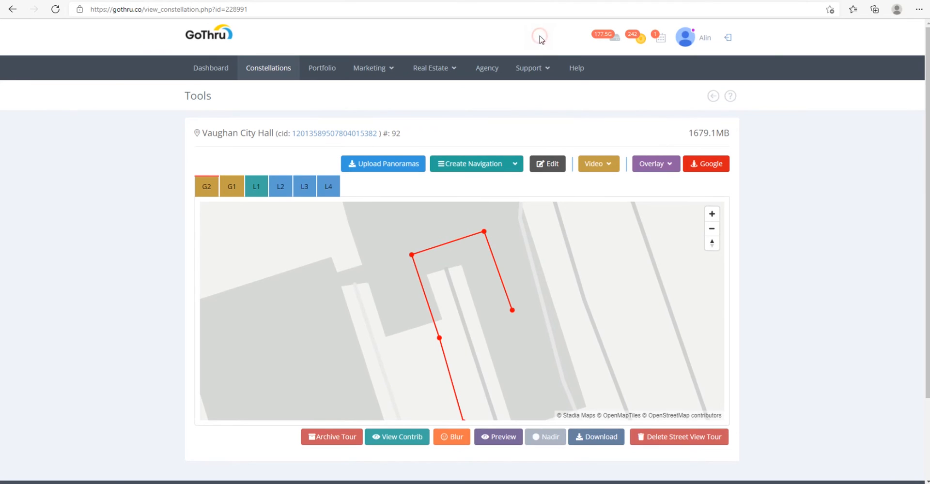
{"action": "left_click", "coordinate": [599, 163]}
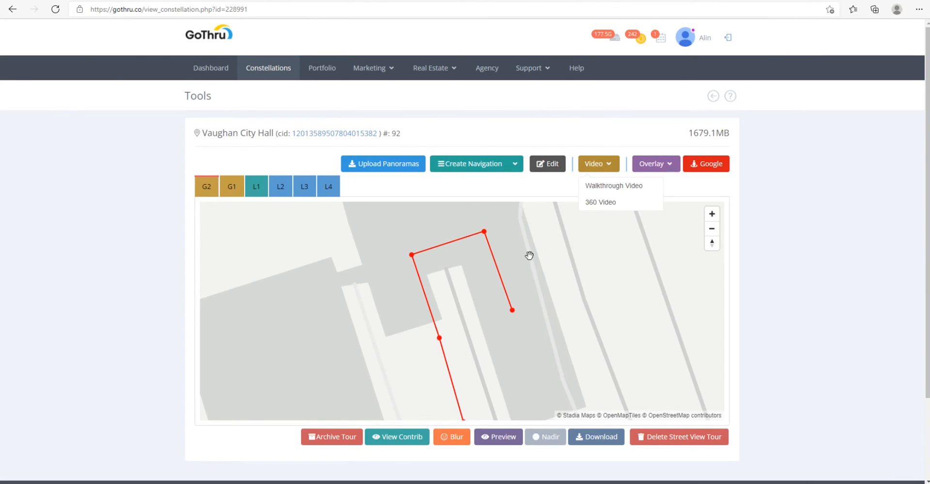
Step: Open the GoThru Support YouTube channel from the page footer, list its uploaded videos, and return to the tour's Tools page
{"action": "scroll", "coordinate": [530, 255], "scroll_direction": "down", "scroll_amount": 2}
{"action": "scroll", "coordinate": [812, 337], "scroll_direction": "down", "scroll_amount": 2}
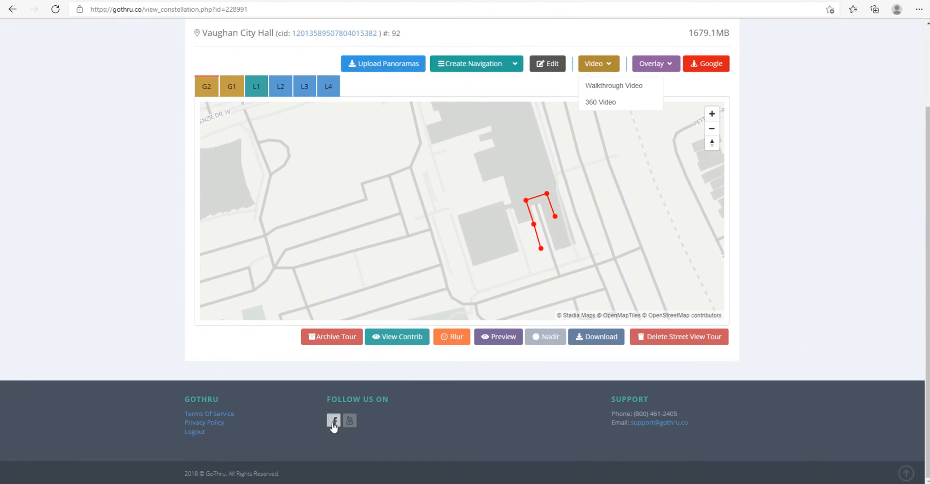
{"action": "left_click", "coordinate": [350, 420]}
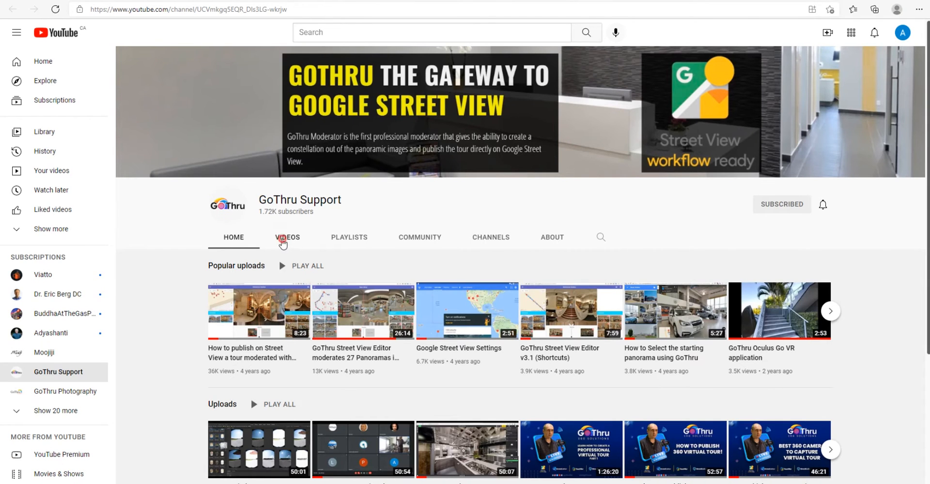
{"action": "left_click", "coordinate": [281, 240]}
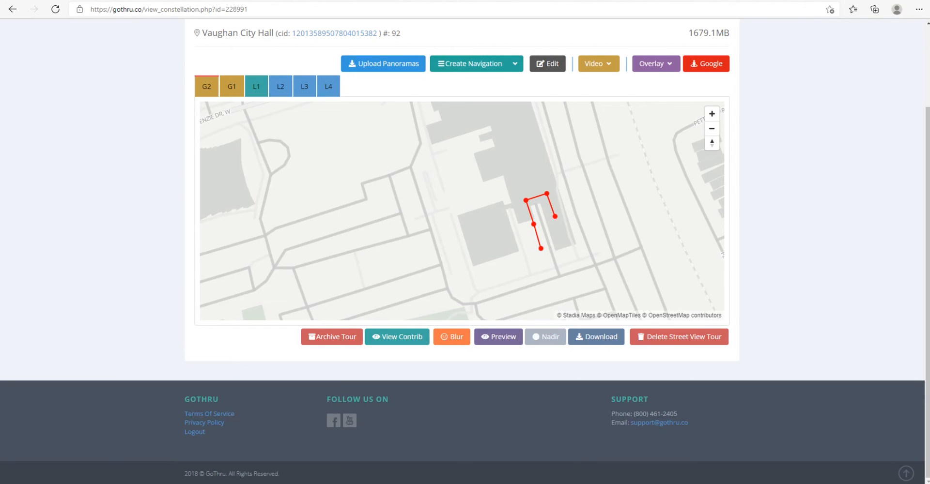
{"action": "left_click", "coordinate": [508, 64]}
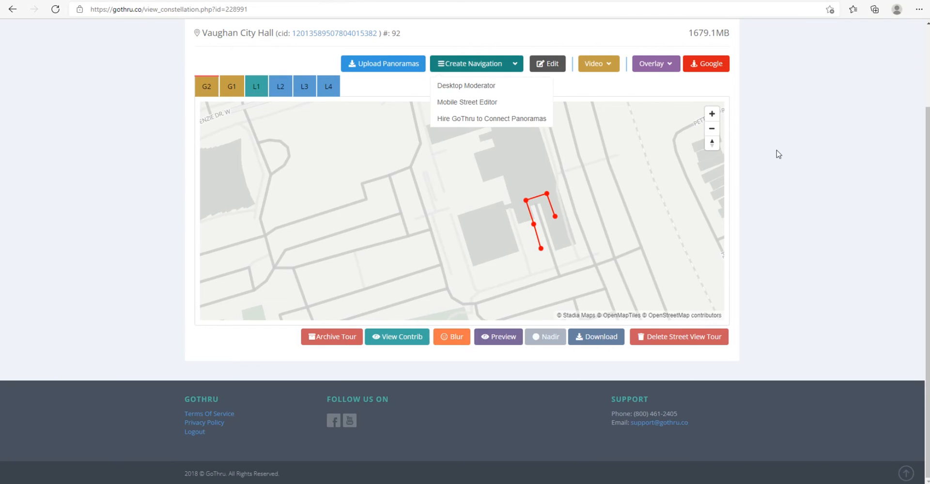
{"action": "left_click", "coordinate": [800, 181]}
{"action": "scroll", "coordinate": [797, 179], "scroll_direction": "up", "scroll_amount": 2}
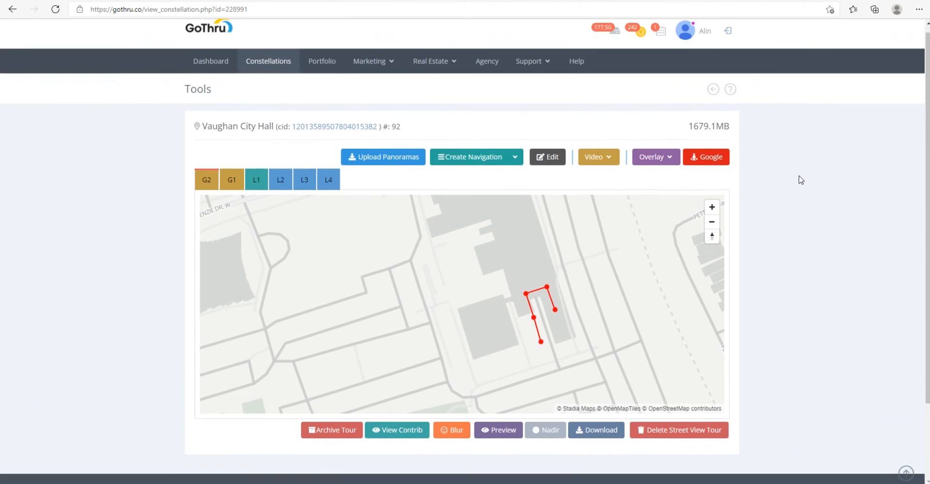
{"action": "left_click", "coordinate": [635, 125]}
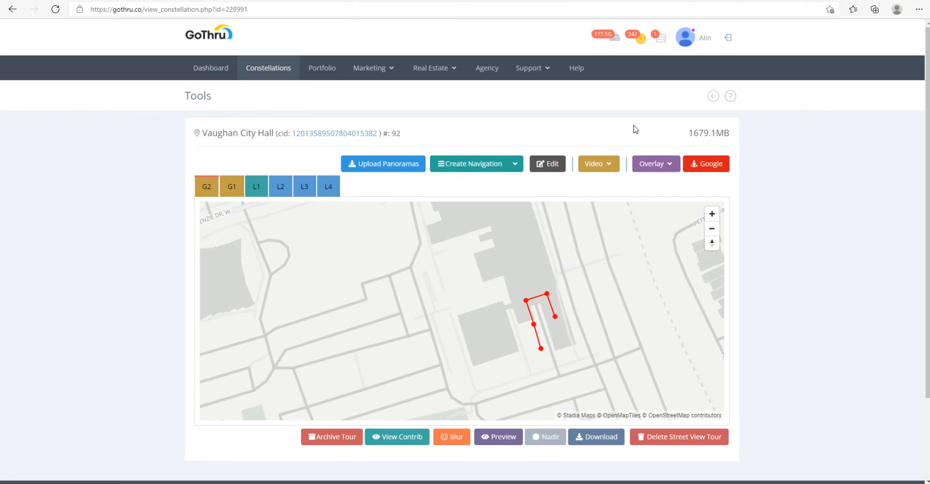
{"action": "left_click", "coordinate": [634, 128]}
{"action": "scroll", "coordinate": [635, 128], "scroll_direction": "down", "scroll_amount": 2}
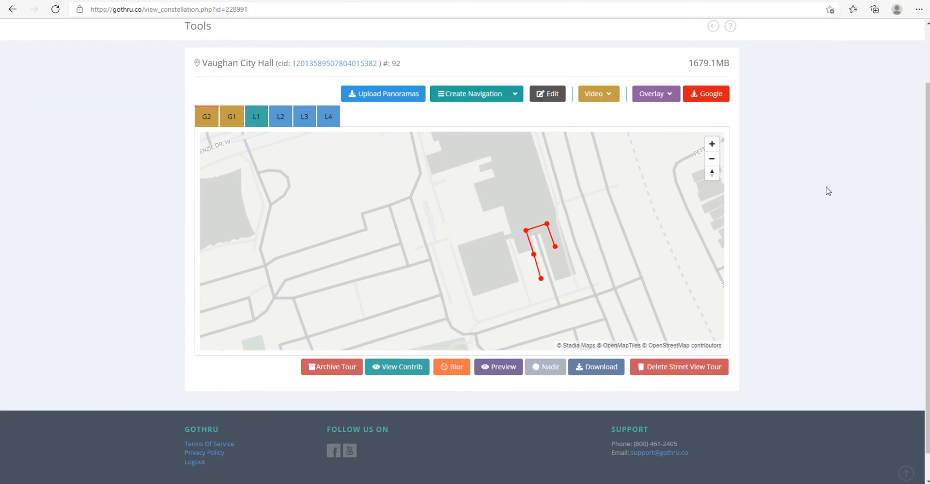
{"action": "scroll", "coordinate": [615, 129], "scroll_direction": "up", "scroll_amount": 2}
{"action": "left_click", "coordinate": [614, 125]}
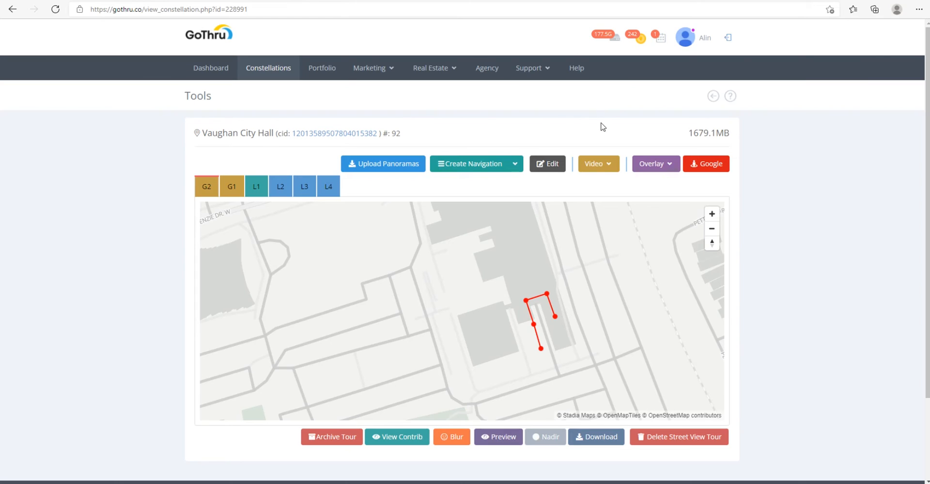
{"action": "left_click", "coordinate": [602, 126]}
{"action": "left_click", "coordinate": [634, 105]}
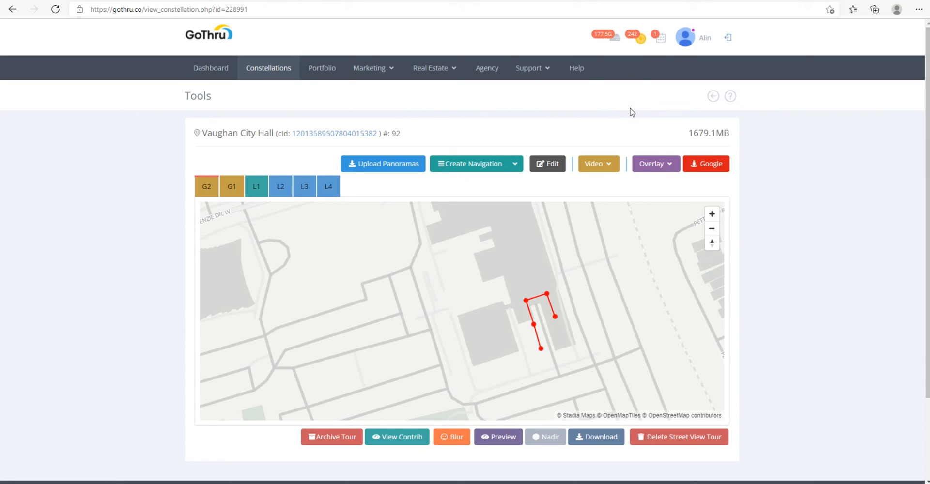
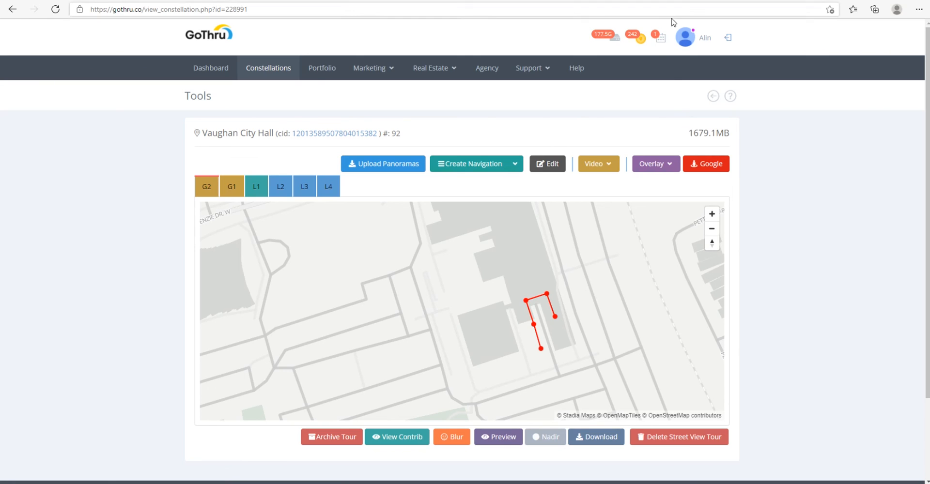
Step: Review the panorama thumbnails and video settings on the Vaughan City Hall 360 Video creation page, and return to the tour's Tools page
{"action": "left_click", "coordinate": [599, 166]}
{"action": "left_click", "coordinate": [608, 206]}
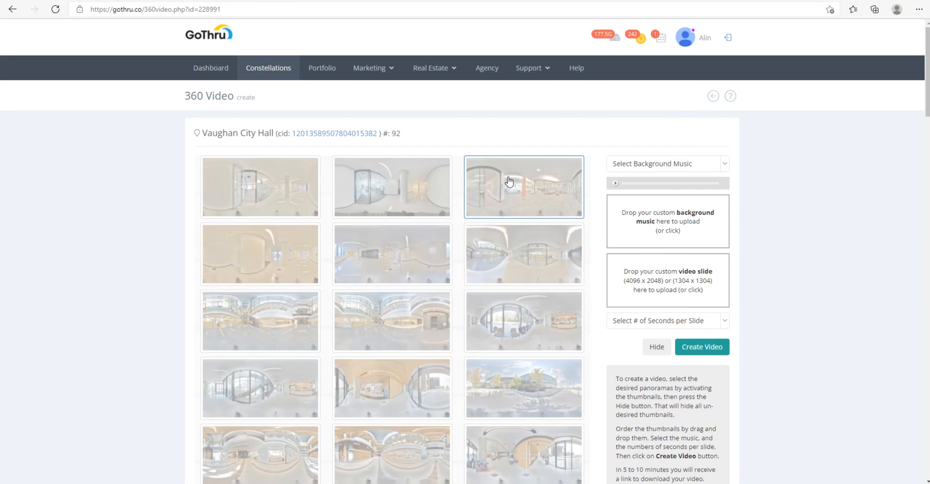
{"action": "scroll", "coordinate": [618, 283], "scroll_direction": "down", "scroll_amount": 5}
{"action": "scroll", "coordinate": [617, 282], "scroll_direction": "up", "scroll_amount": 5}
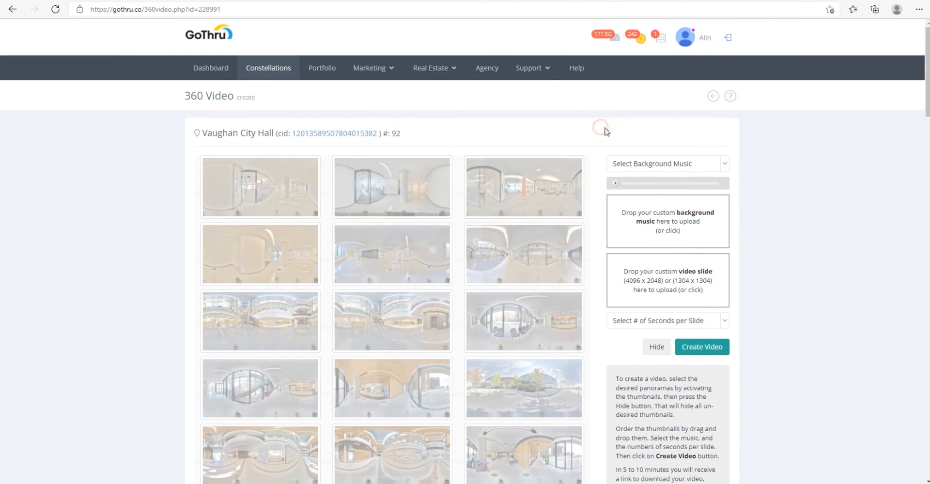
{"action": "left_click", "coordinate": [441, 74]}
{"action": "scroll", "coordinate": [647, 141], "scroll_direction": "down", "scroll_amount": 10}
{"action": "scroll", "coordinate": [647, 141], "scroll_direction": "up", "scroll_amount": 10}
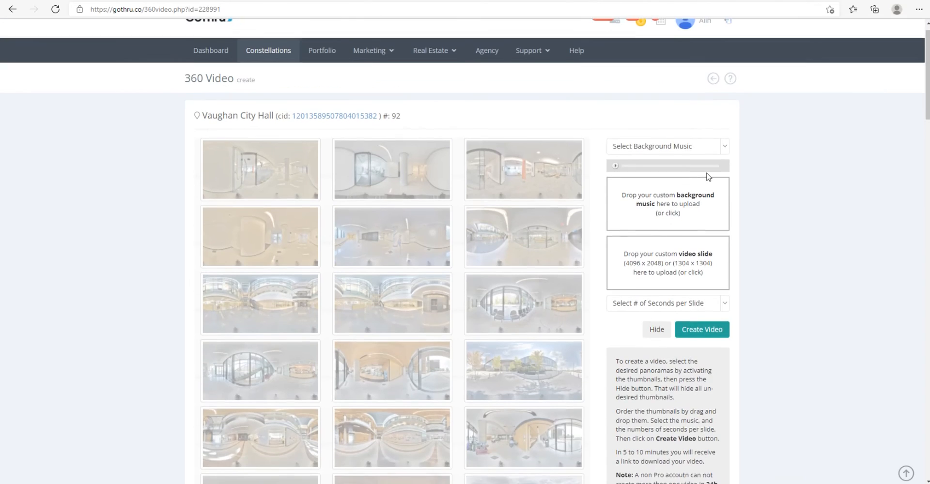
{"action": "left_click", "coordinate": [712, 96]}
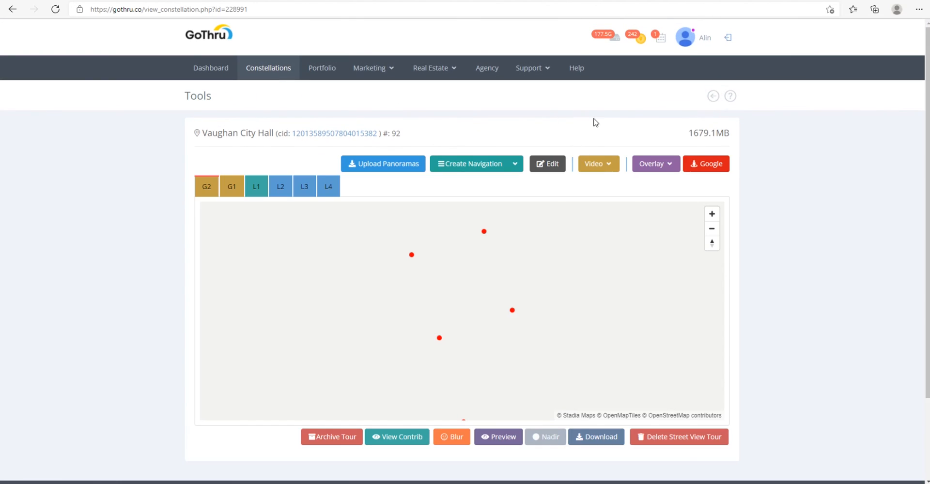